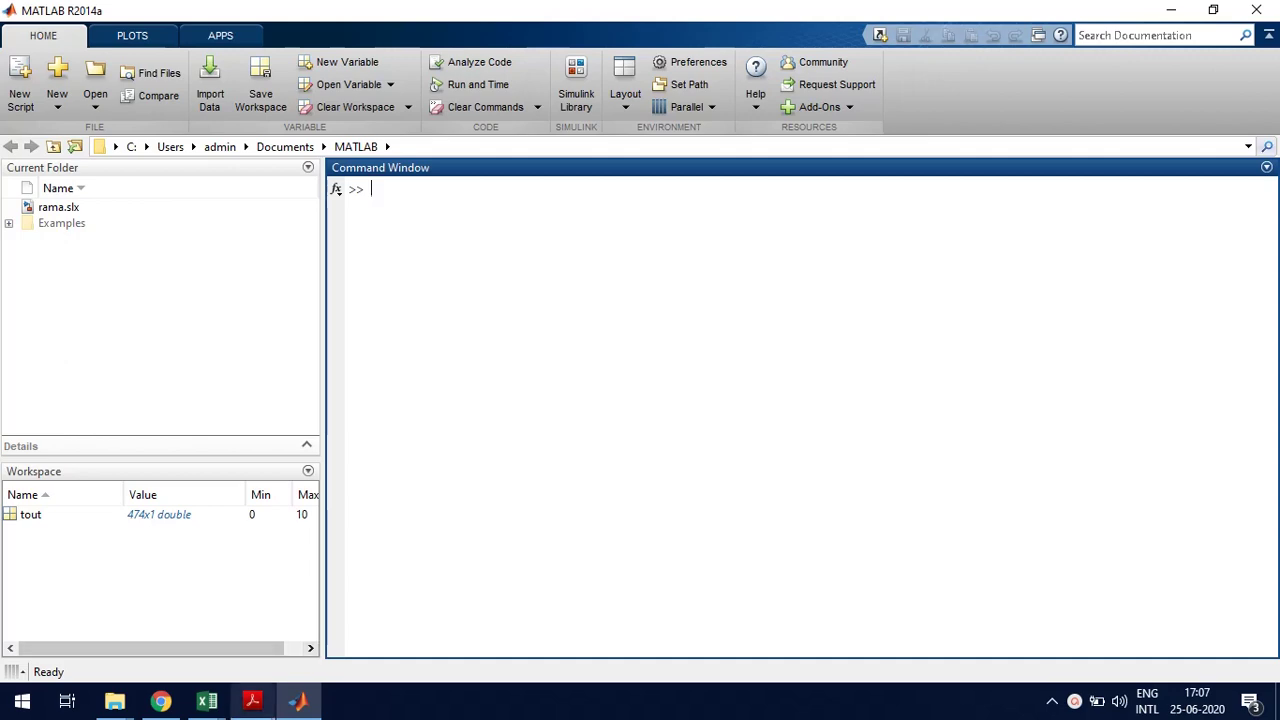
- Switch to the RLC circuit PDF in Acrobat Reader and examine the first circuit's resistor, inductor and capacitor branches
click(252, 703)
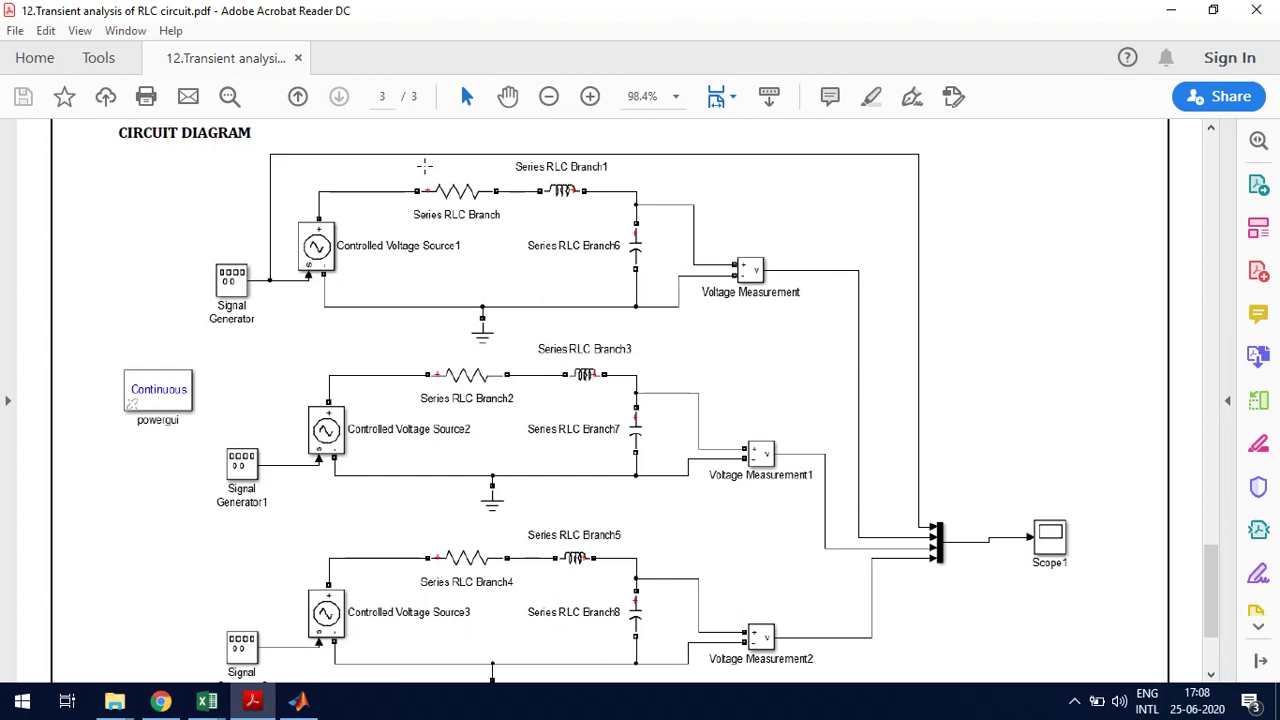
drag(424, 166, 497, 220)
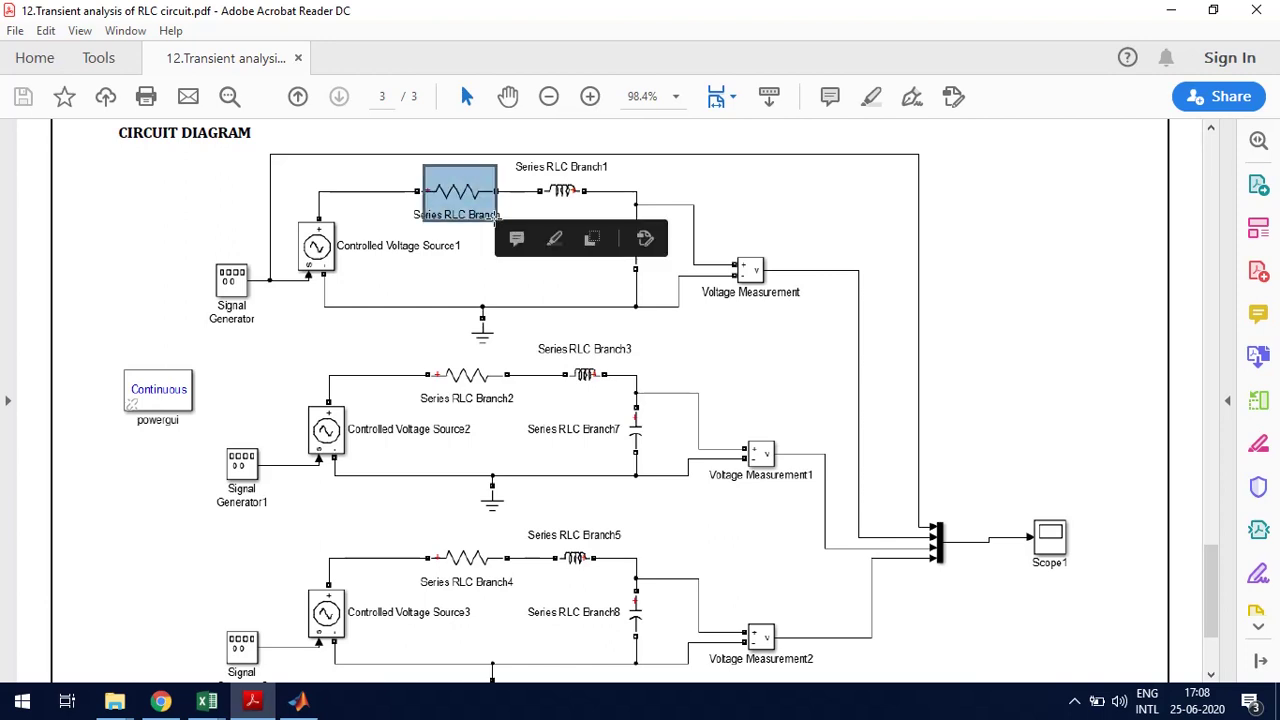
drag(540, 181, 675, 287)
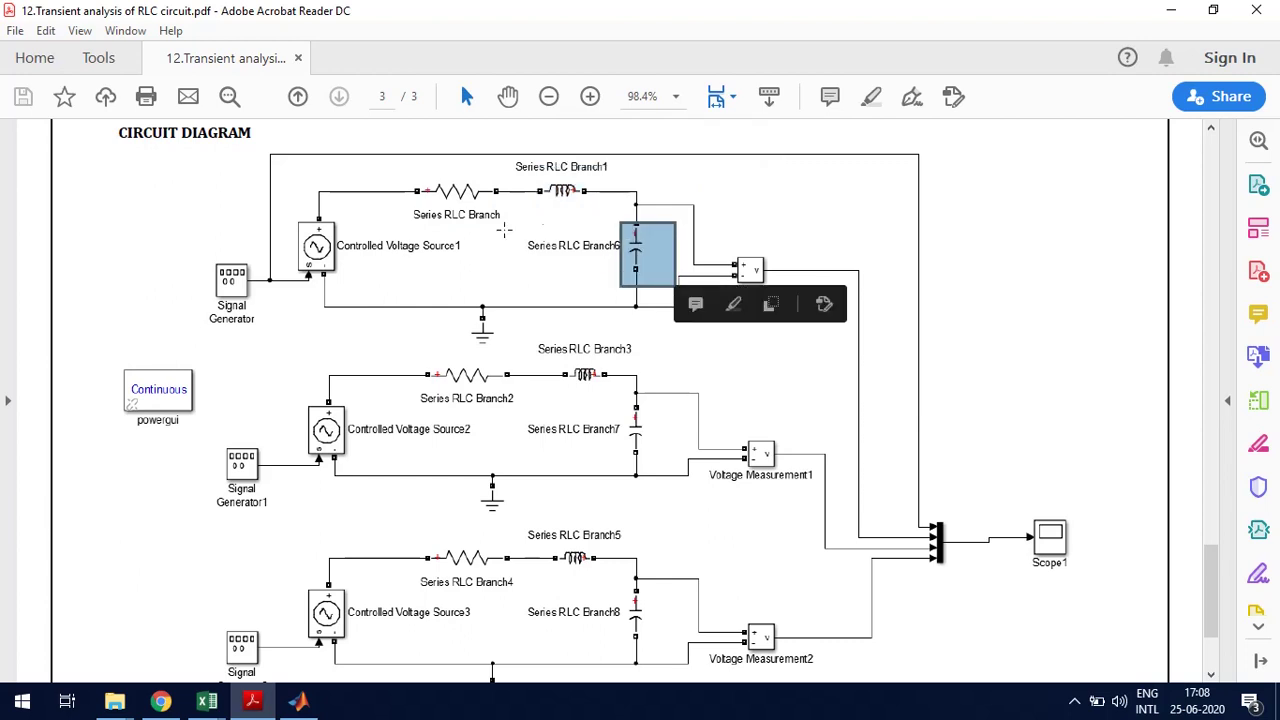
click(757, 175)
click(745, 176)
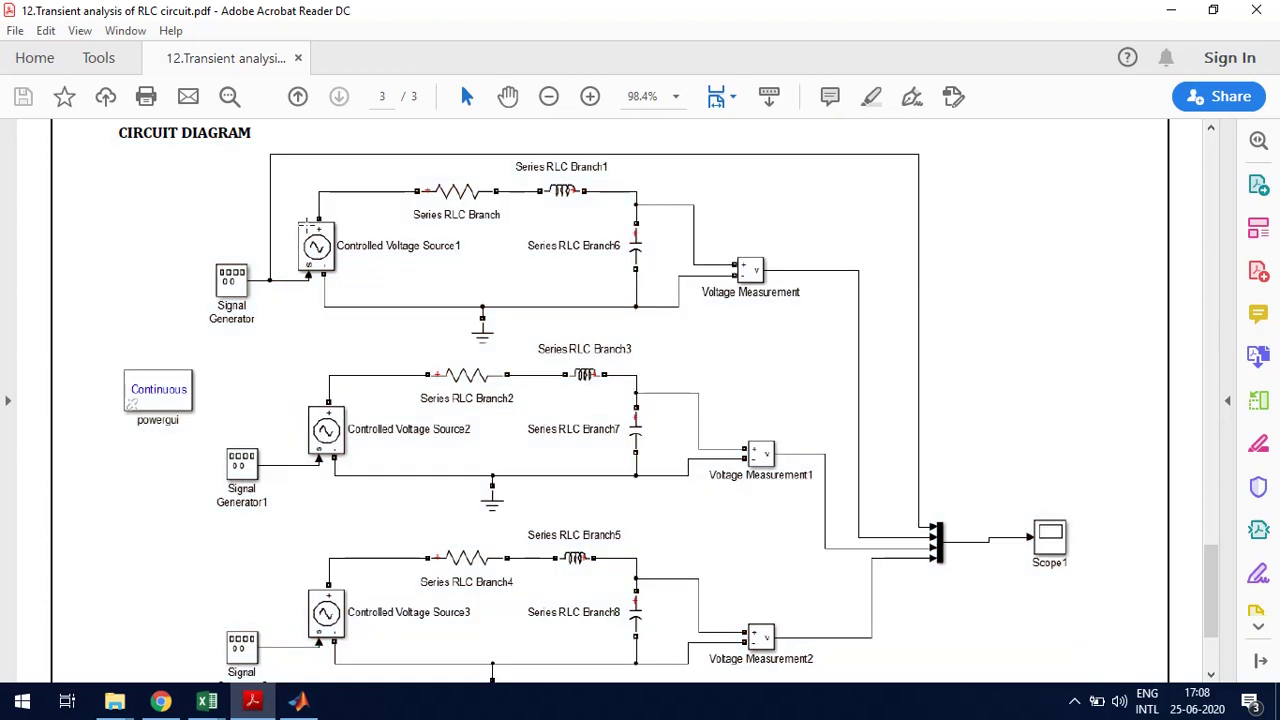
- Examine the first circuit's signal generator, controlled voltage source, and the voltage measurement across its capacitor
drag(196, 231, 263, 349)
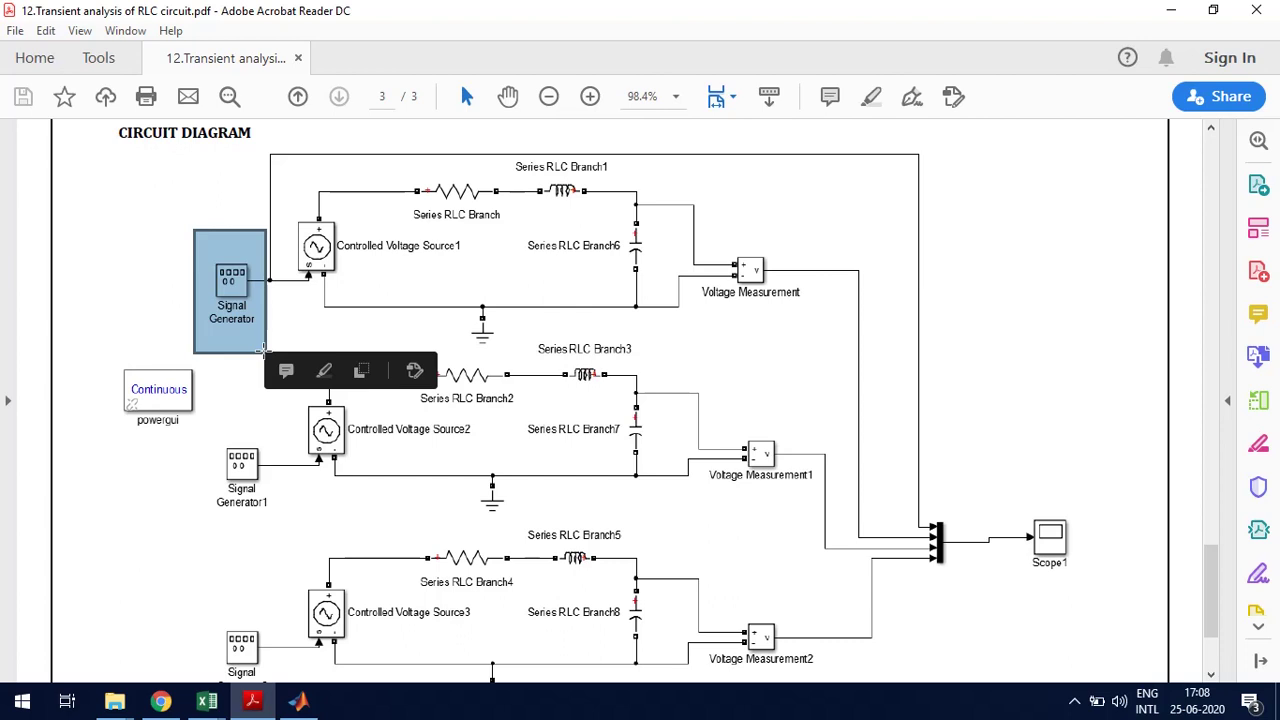
drag(277, 197, 362, 294)
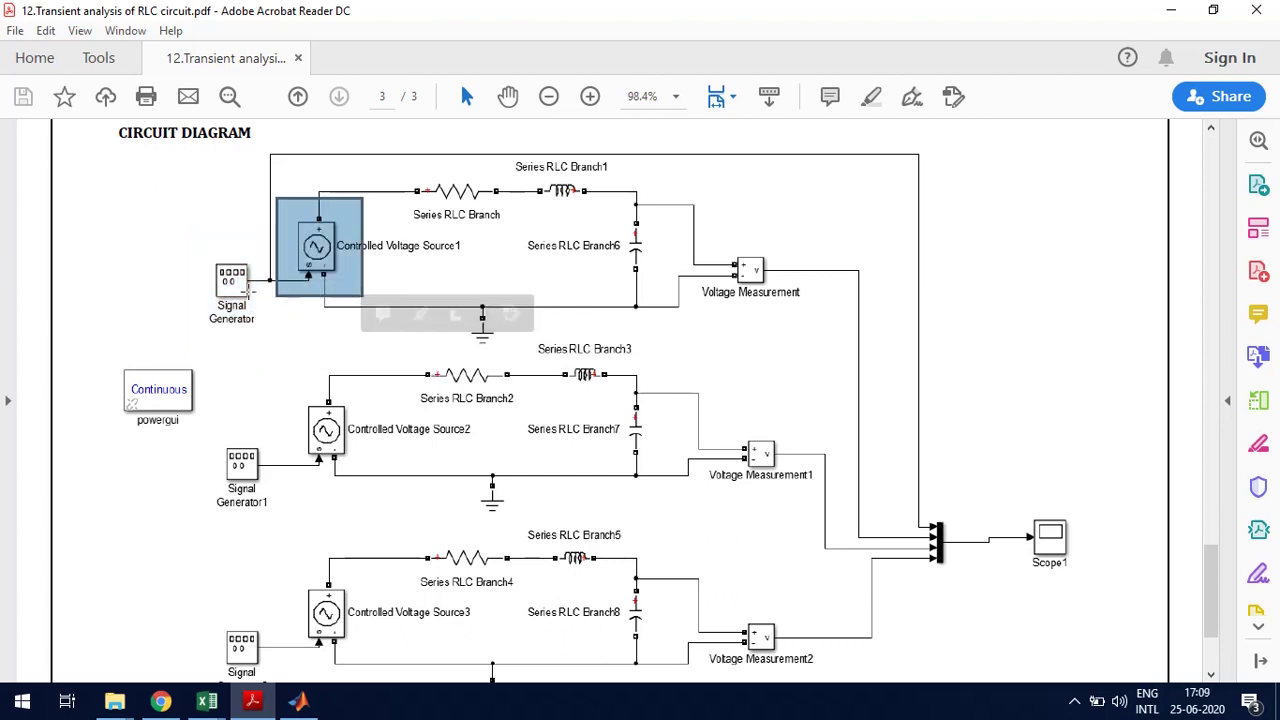
drag(210, 253, 265, 370)
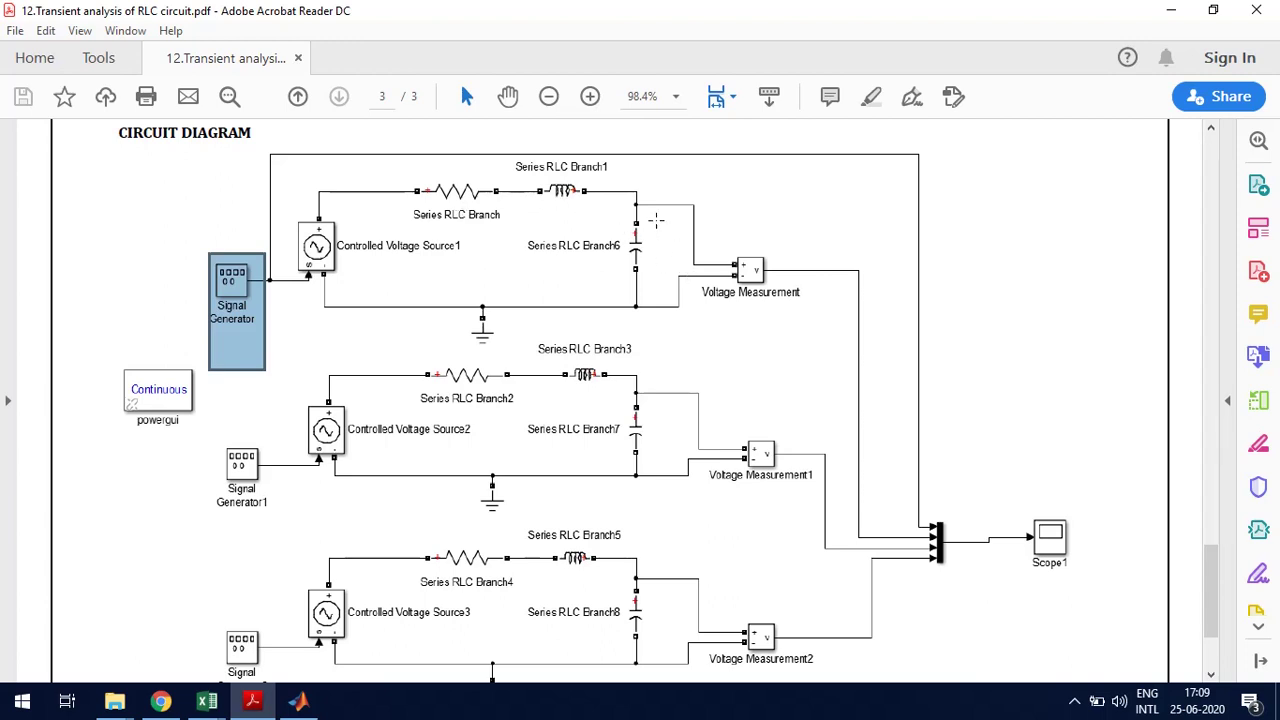
drag(613, 197, 675, 330)
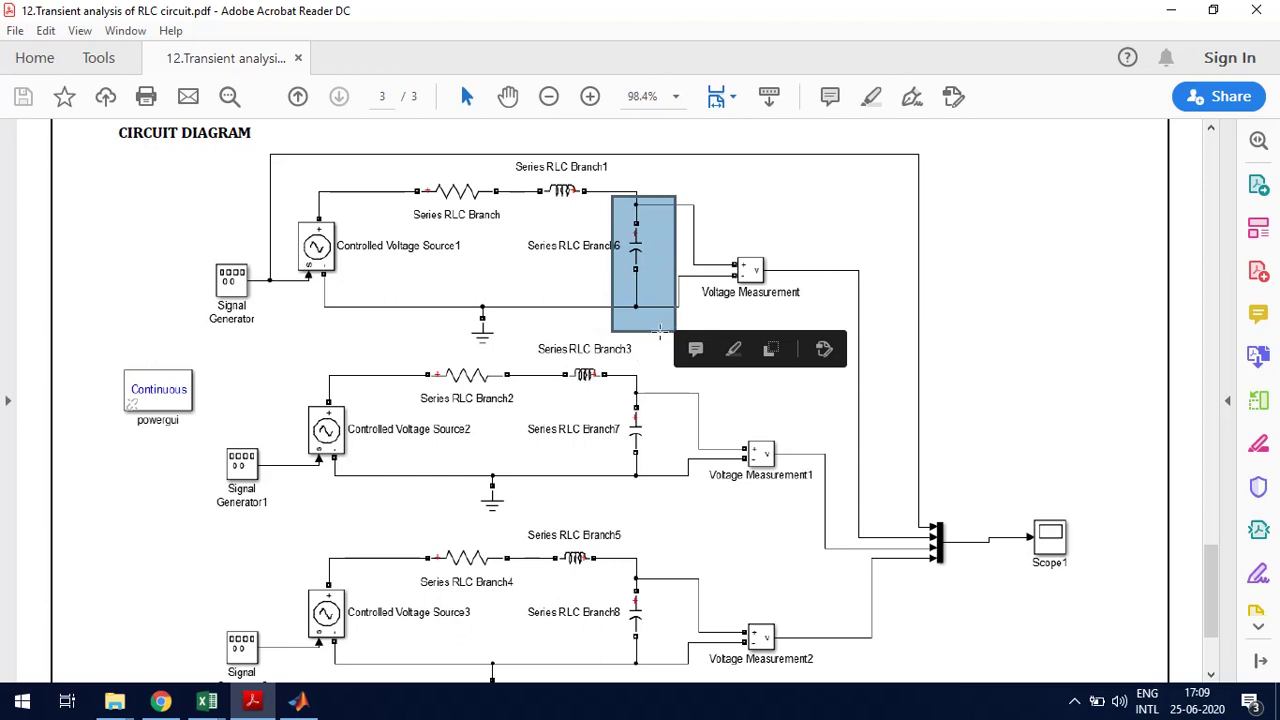
click(745, 213)
click(746, 217)
drag(717, 240, 785, 323)
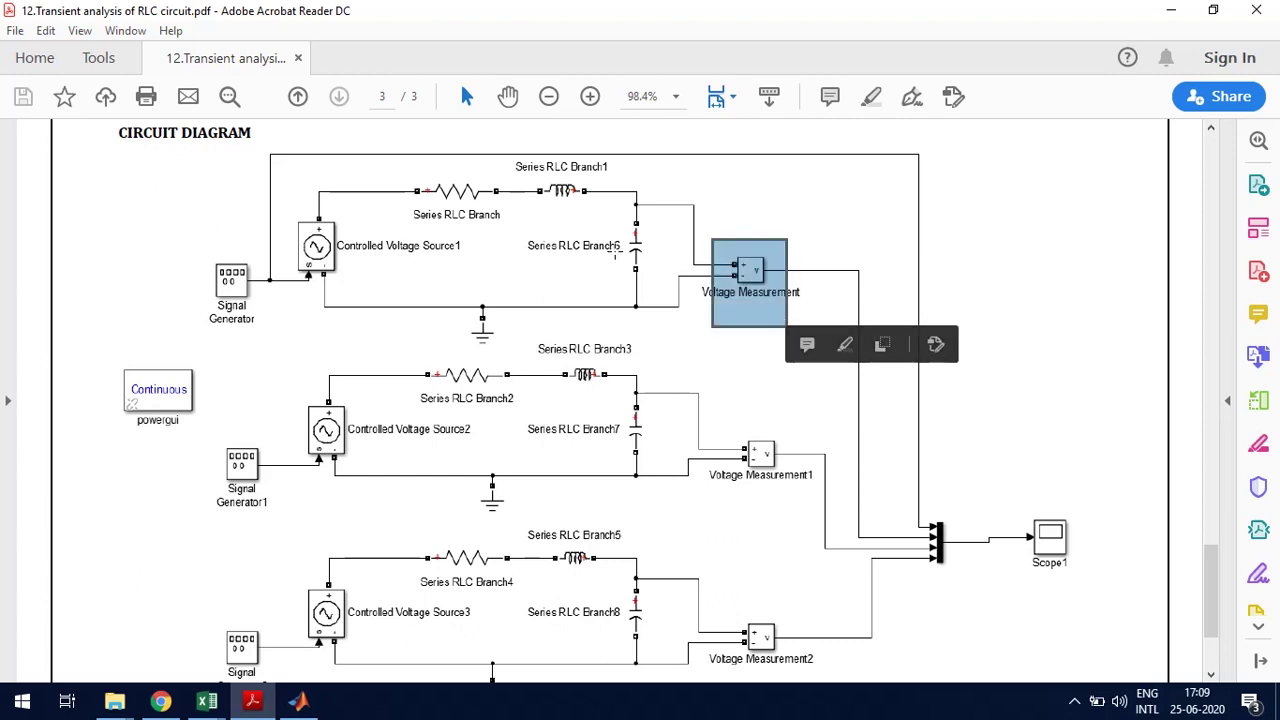
click(615, 253)
key(Escape)
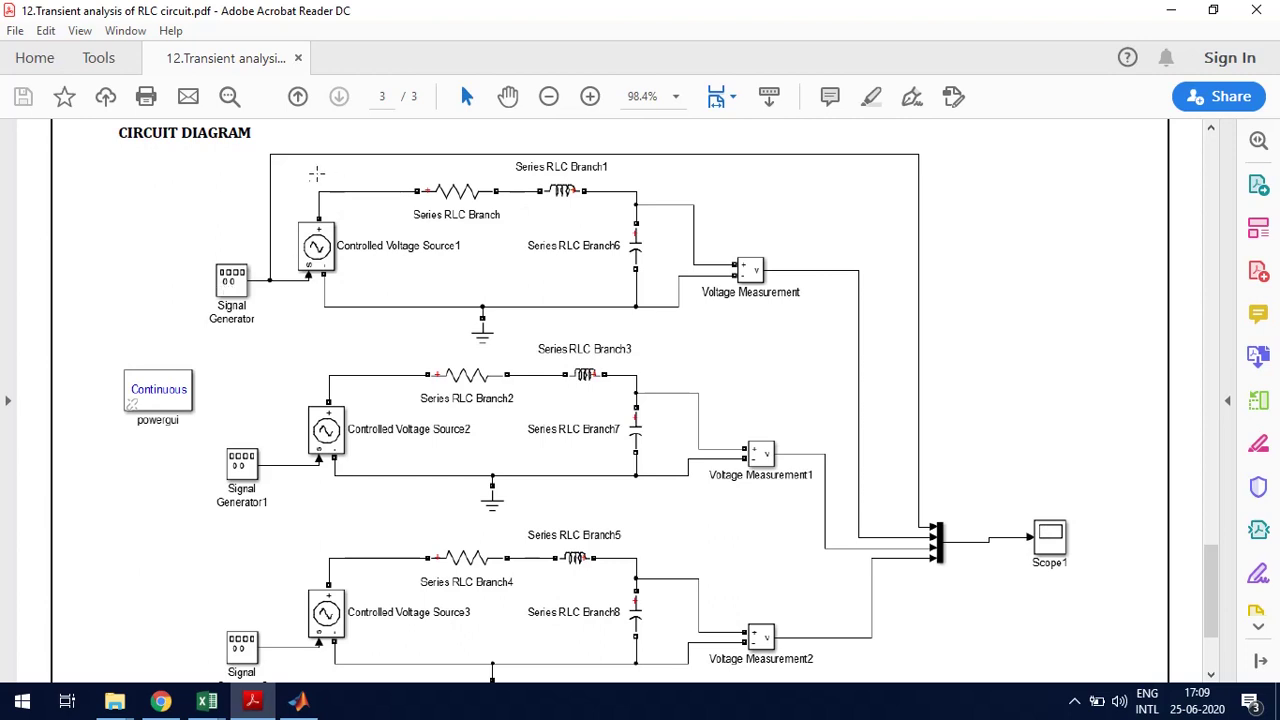
- Examine the first circuit's complete loop, its output capacitor, and the line running from the signal generator to the mux
drag(294, 175, 673, 324)
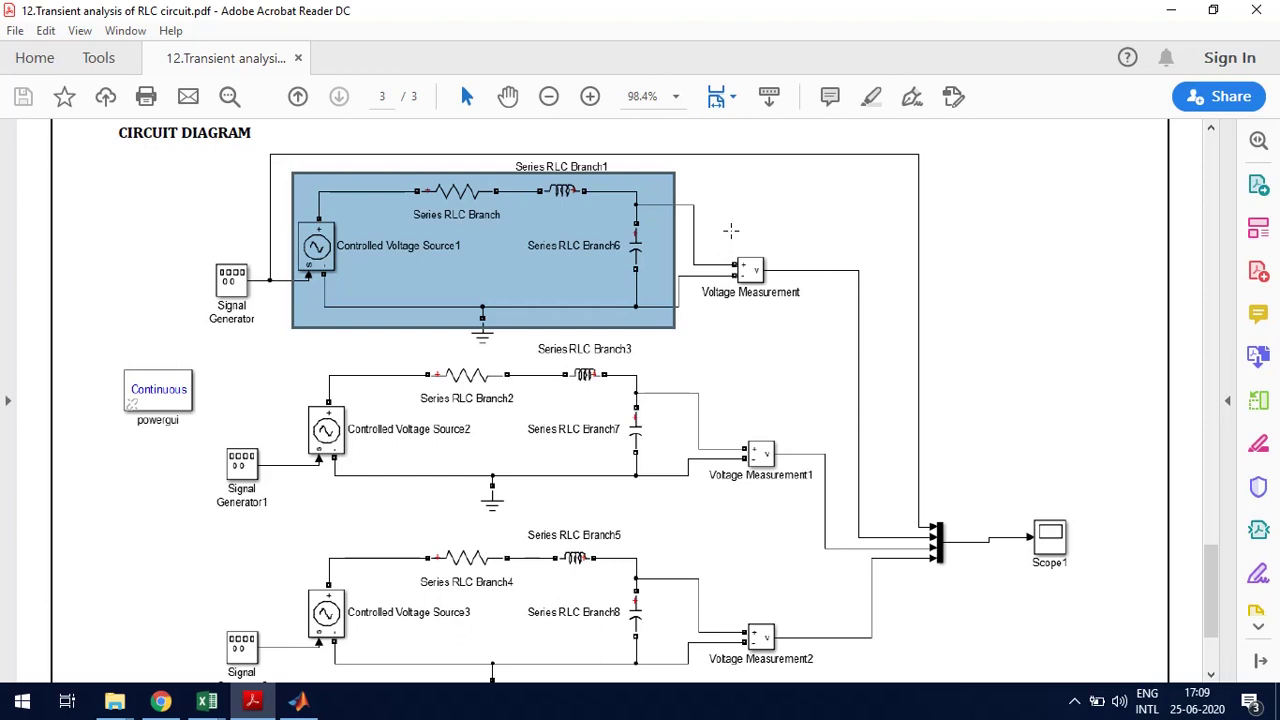
click(731, 231)
click(616, 218)
drag(616, 218, 676, 316)
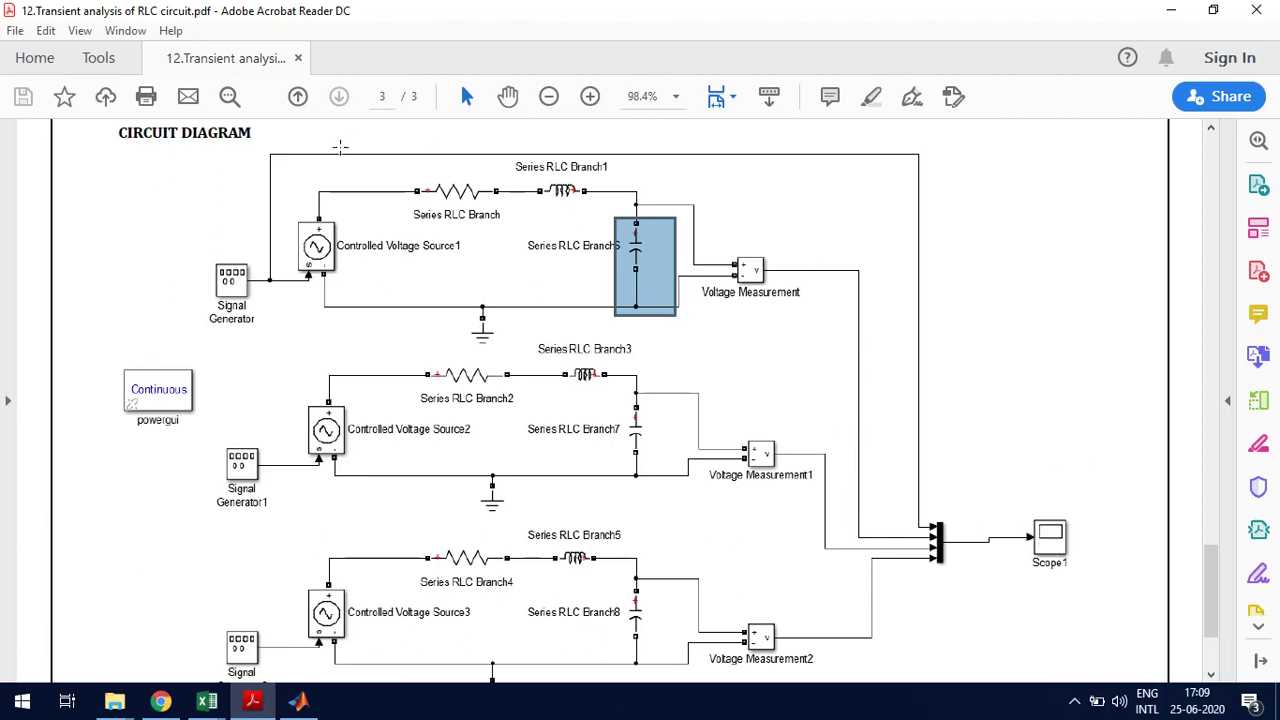
drag(270, 276, 865, 152)
click(586, 143)
click(356, 175)
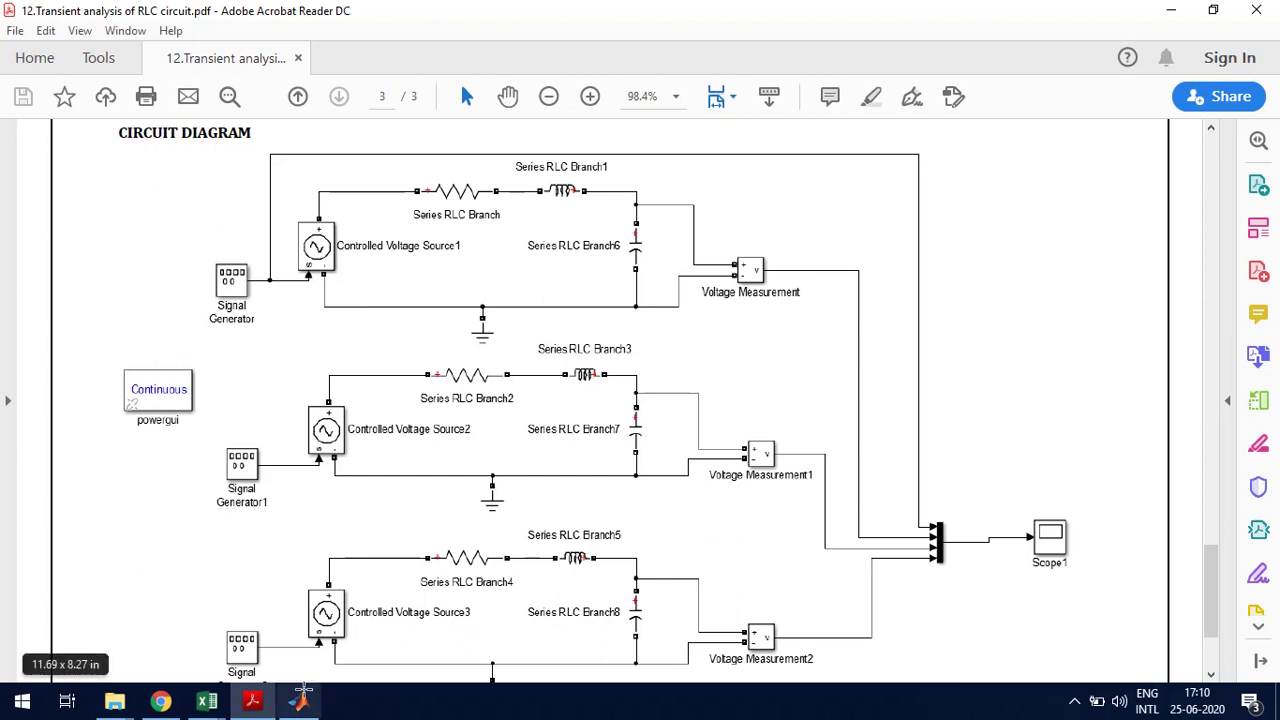
- Switch to MATLAB, create a new blank Simulink model and maximize its window
mouse_move(312, 708)
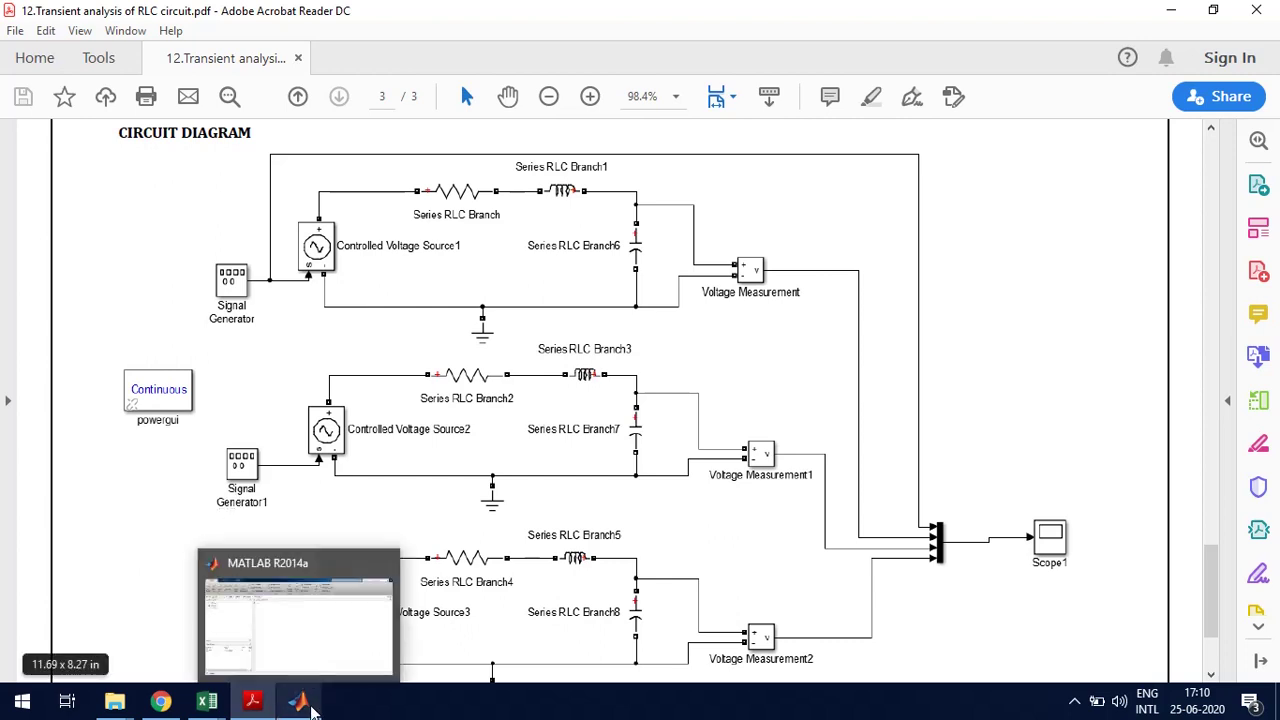
click(312, 708)
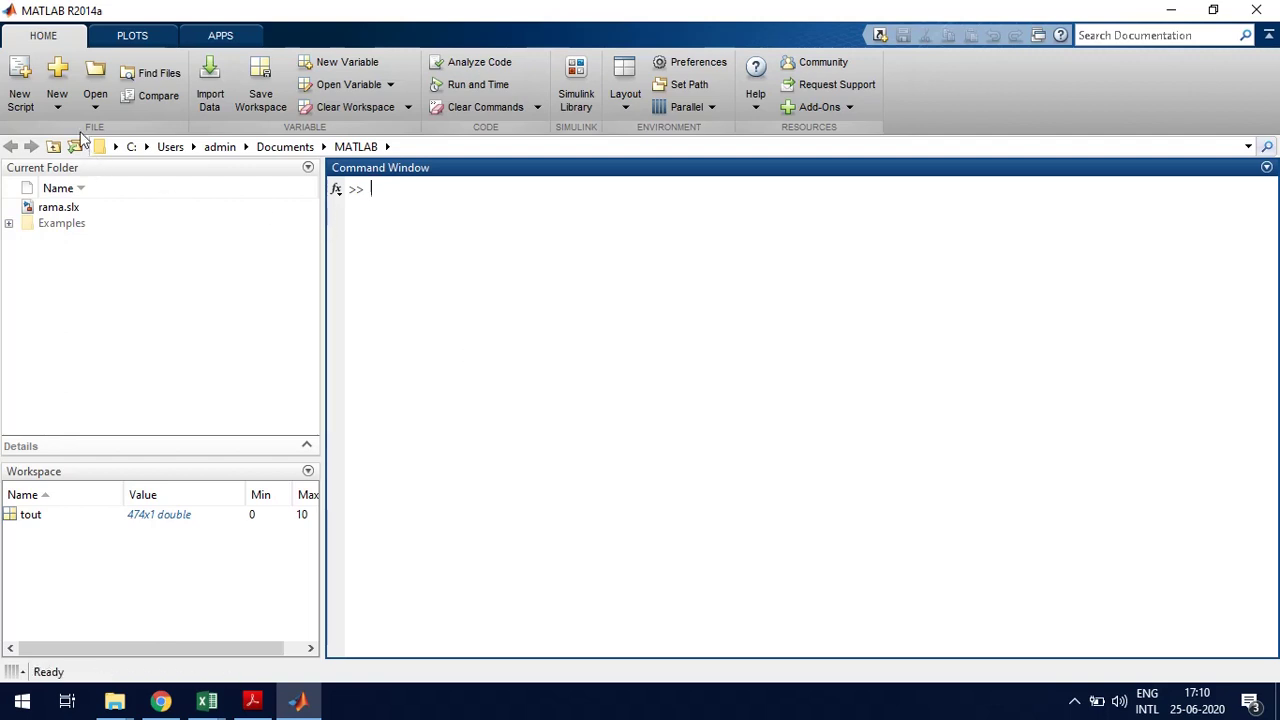
click(57, 106)
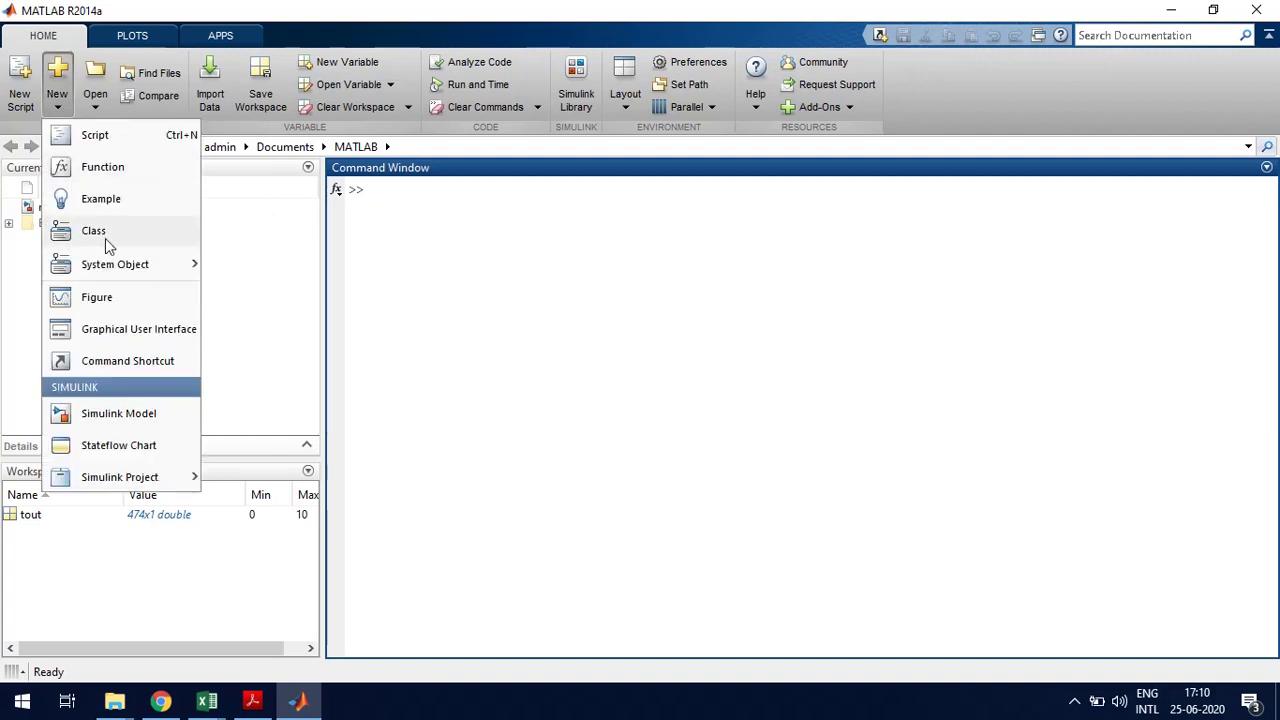
click(108, 414)
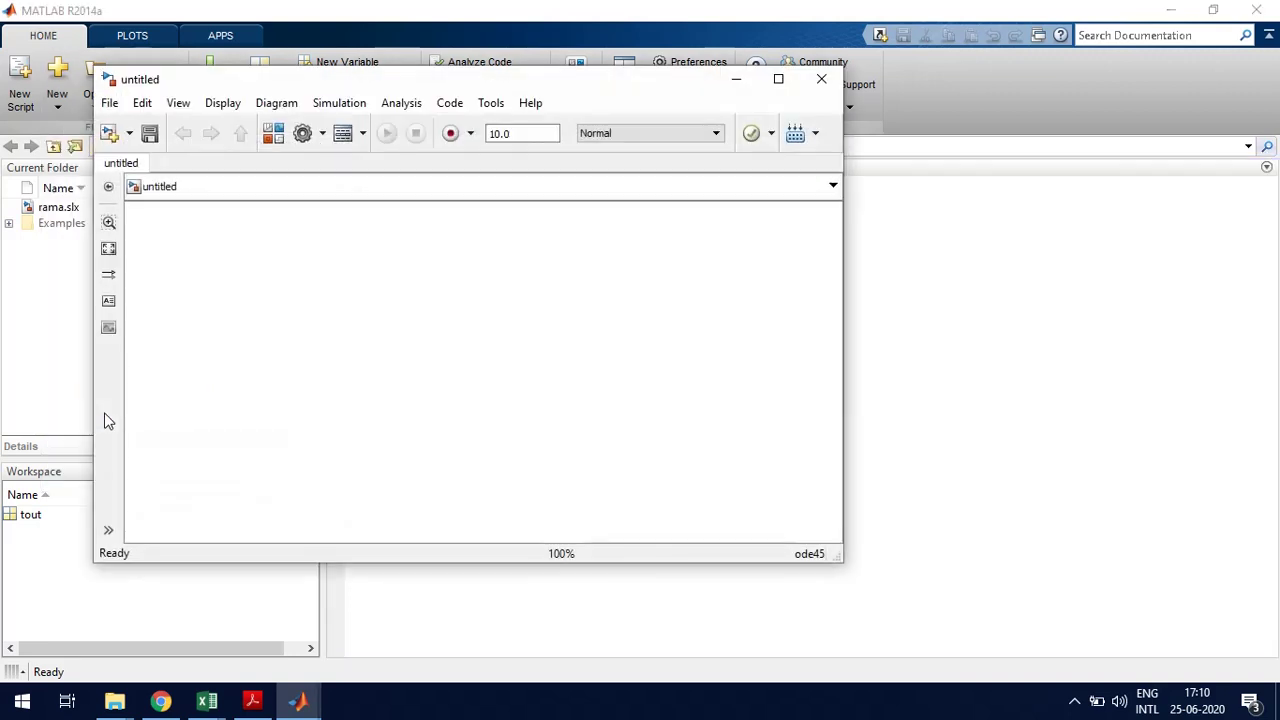
click(786, 84)
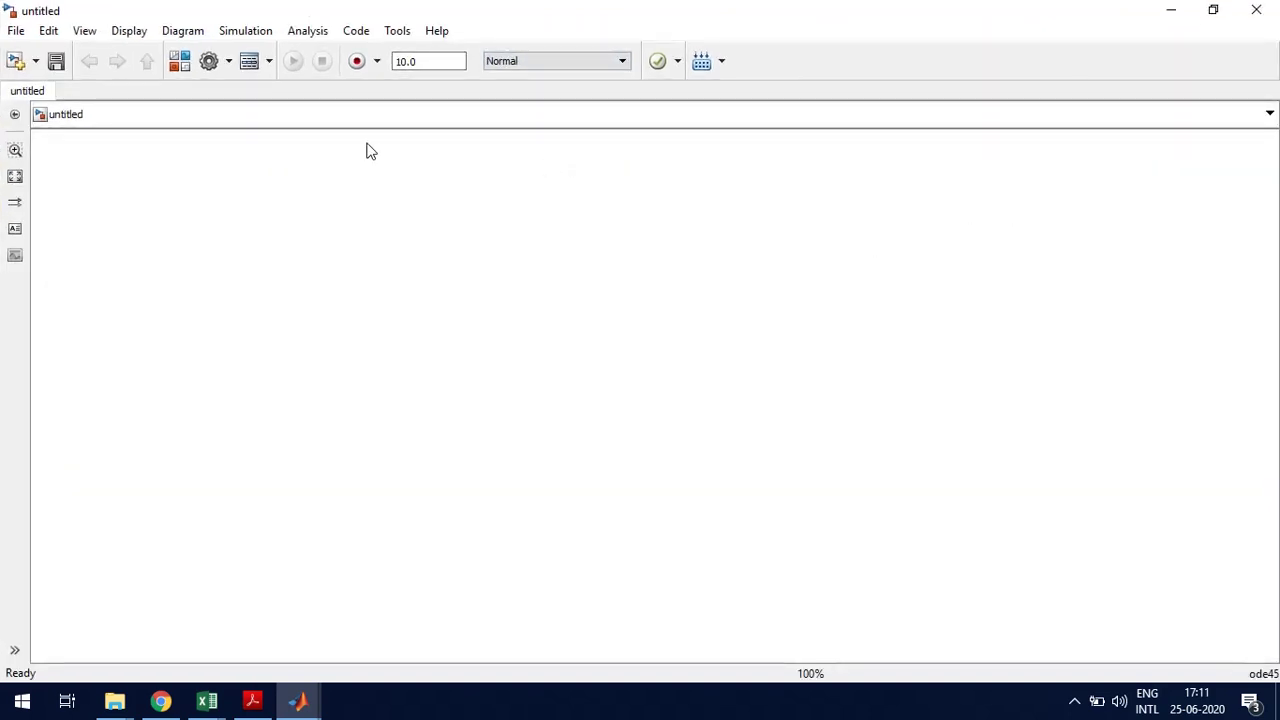
- Add a Signal Generator block from the Simulink Sources library to the left side of the model
click(177, 64)
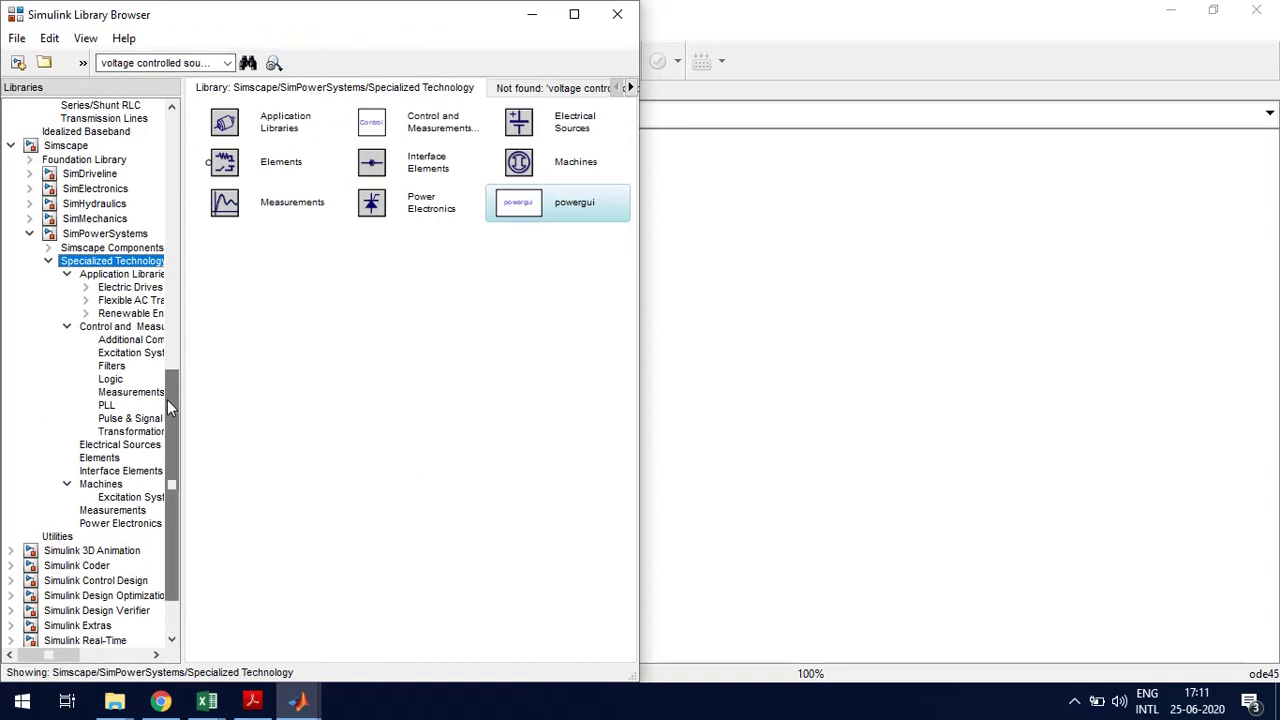
drag(167, 399, 170, 128)
click(76, 107)
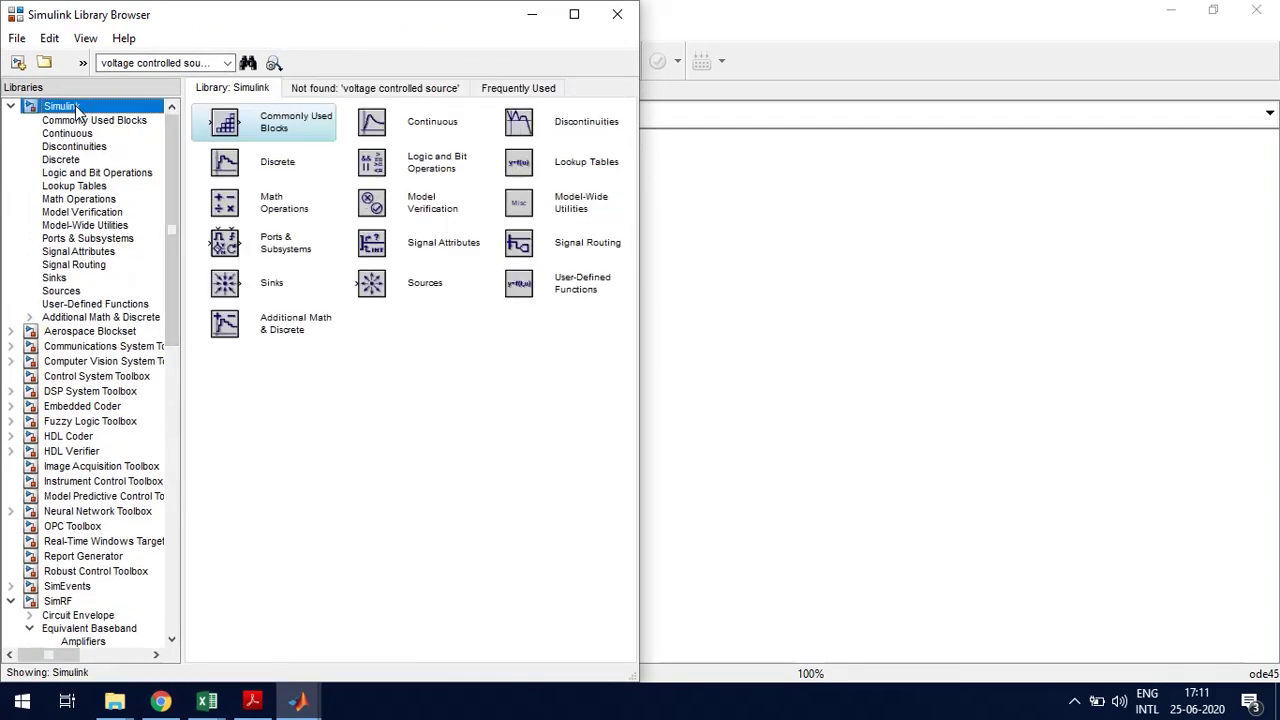
click(443, 454)
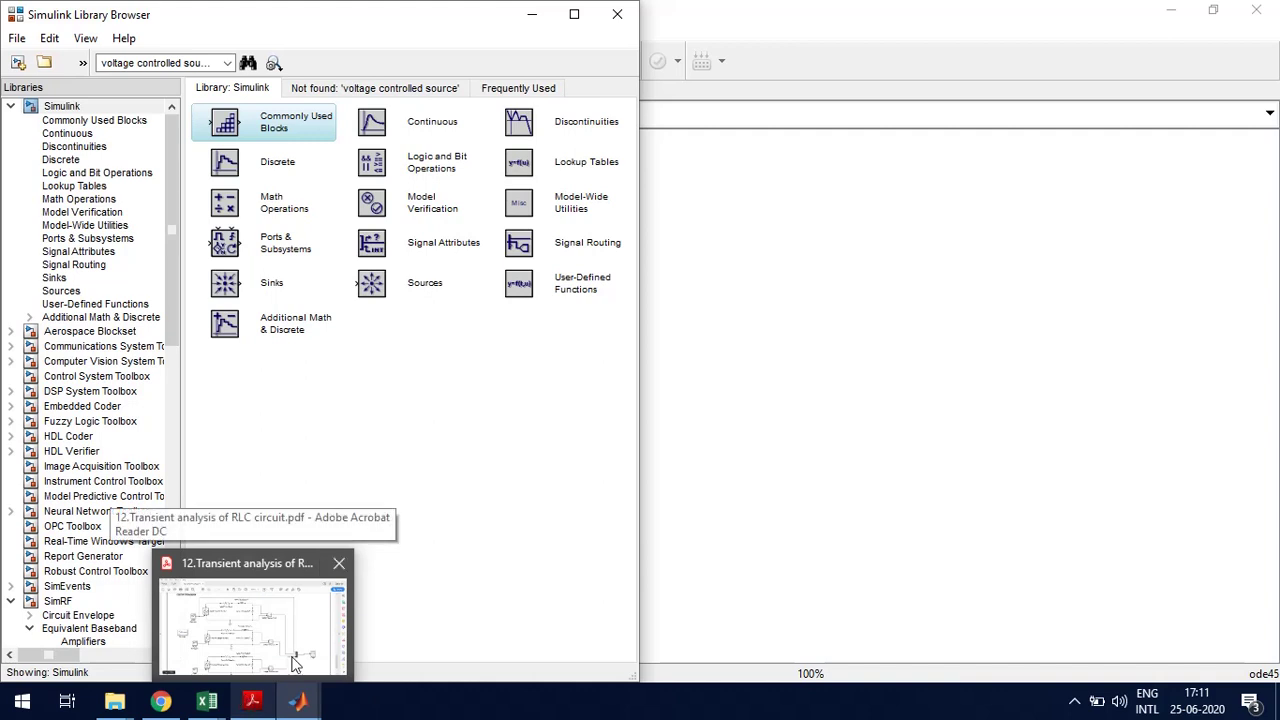
double_click(293, 121)
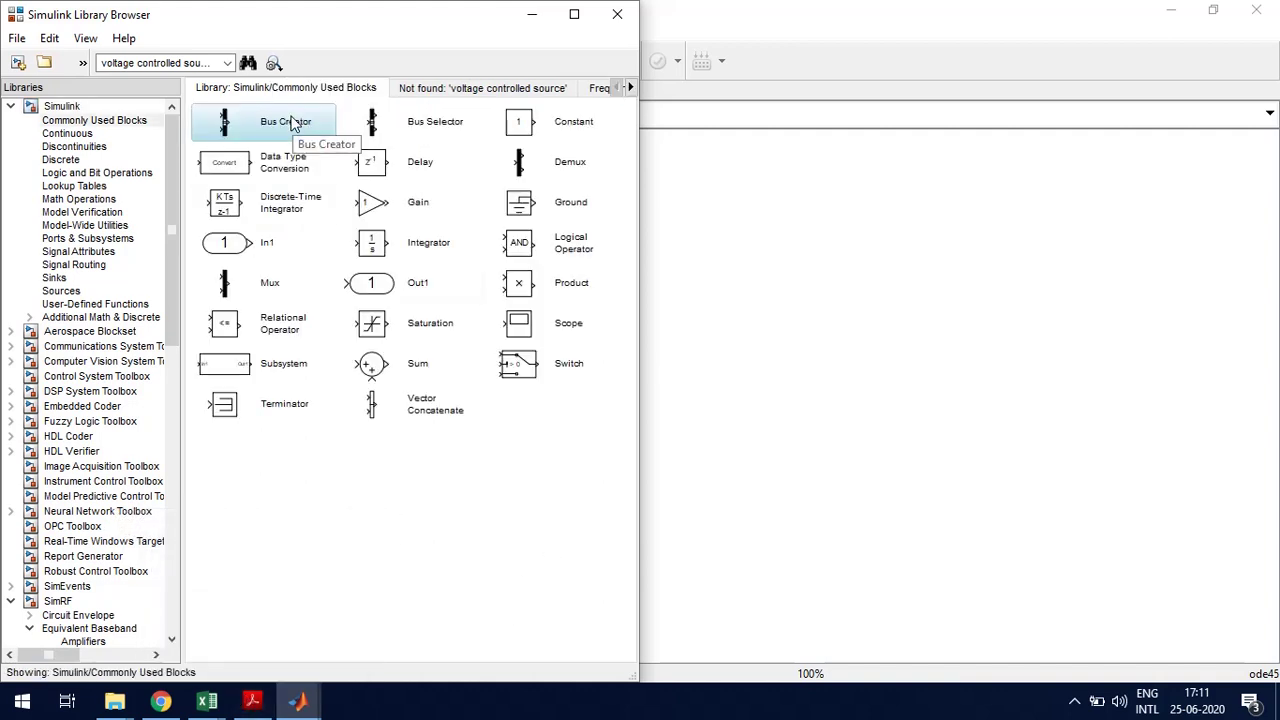
click(56, 278)
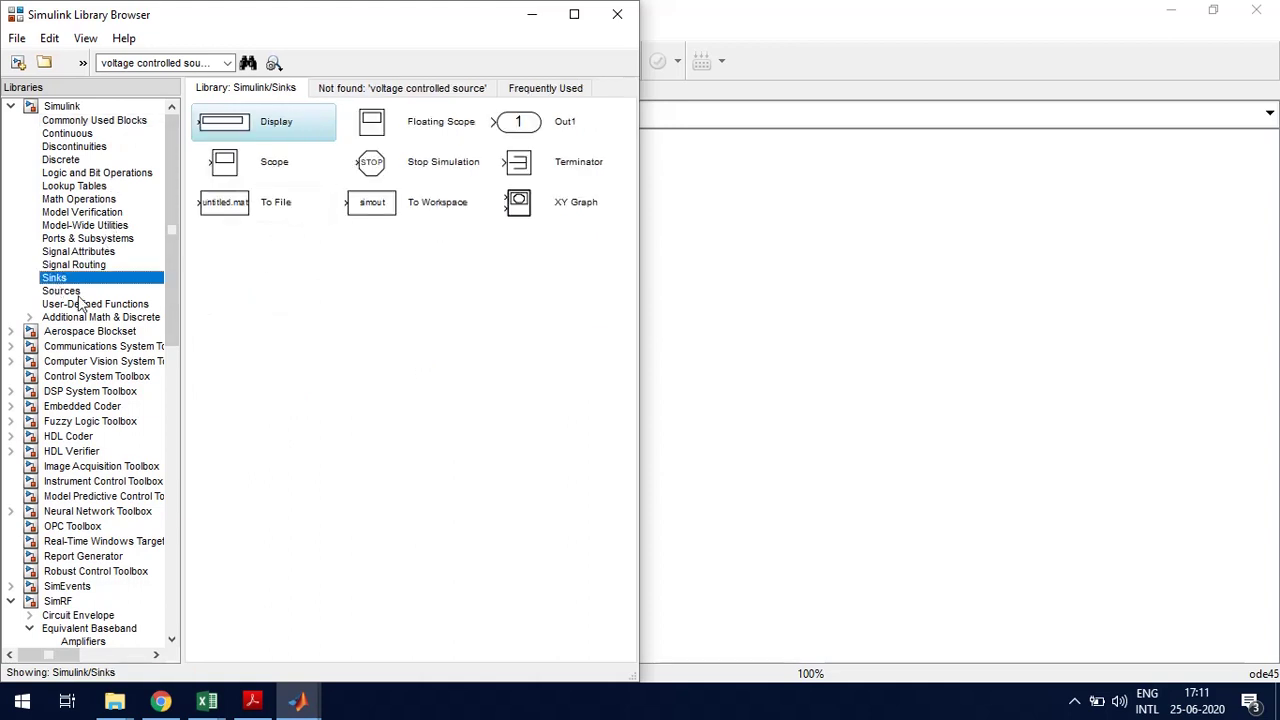
click(62, 291)
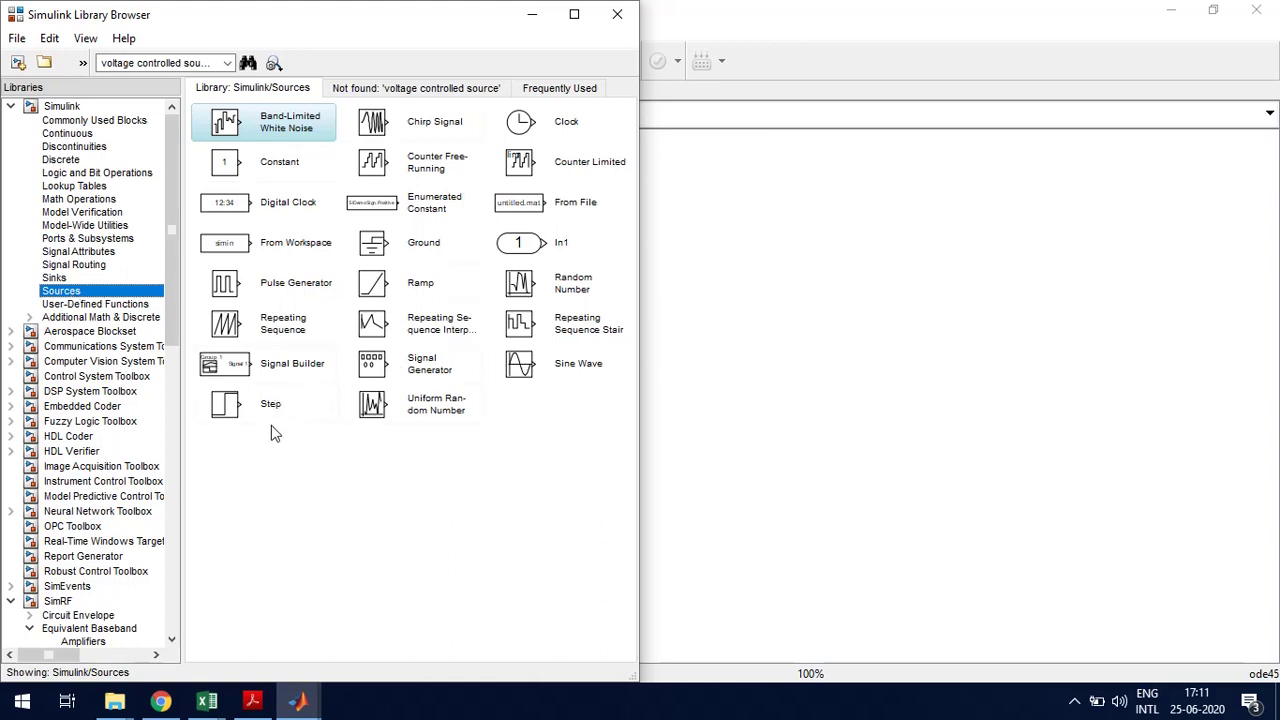
click(424, 371)
drag(424, 371, 274, 294)
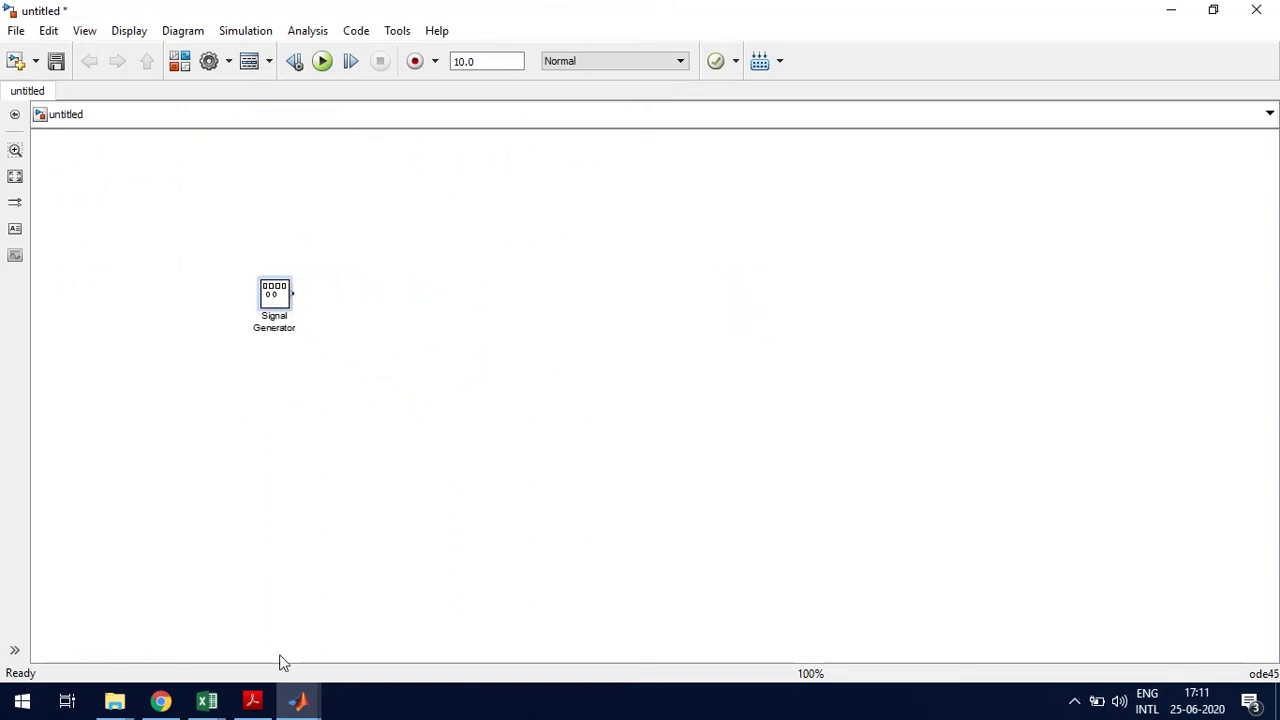
- Add a Scope block from the Simulink Sinks library to the right side of the model
mouse_move(306, 708)
click(526, 663)
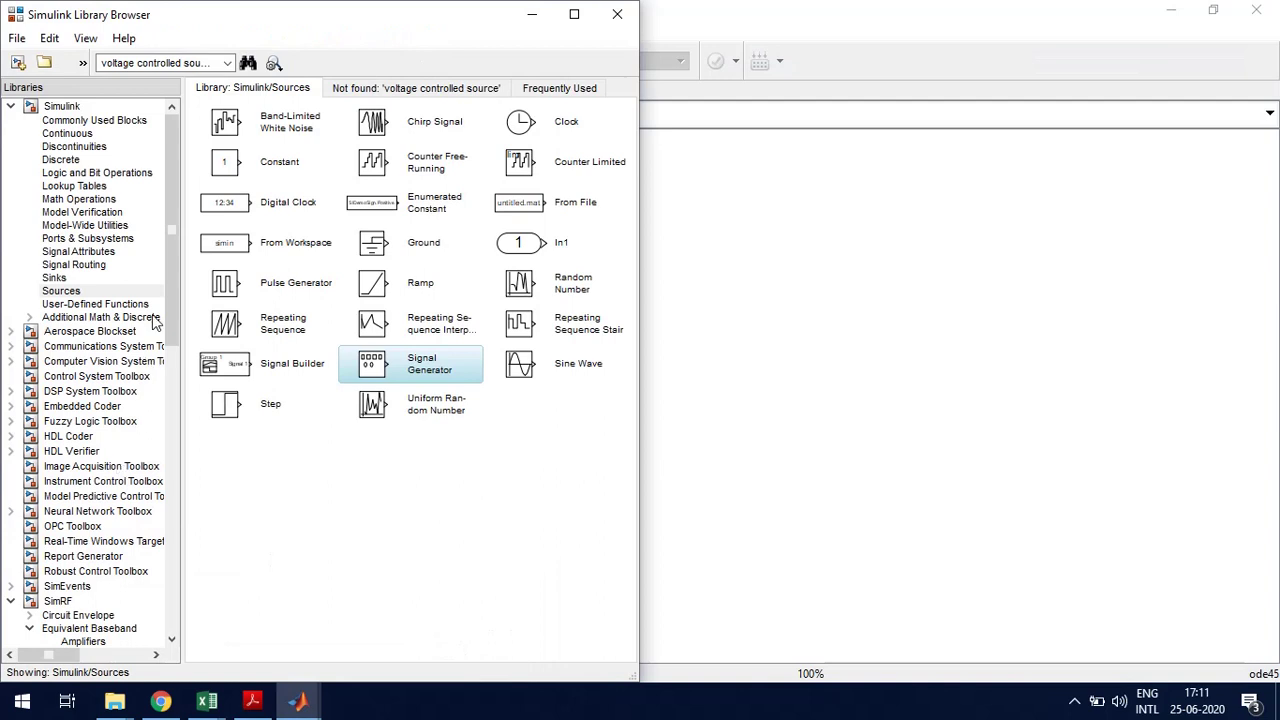
click(58, 278)
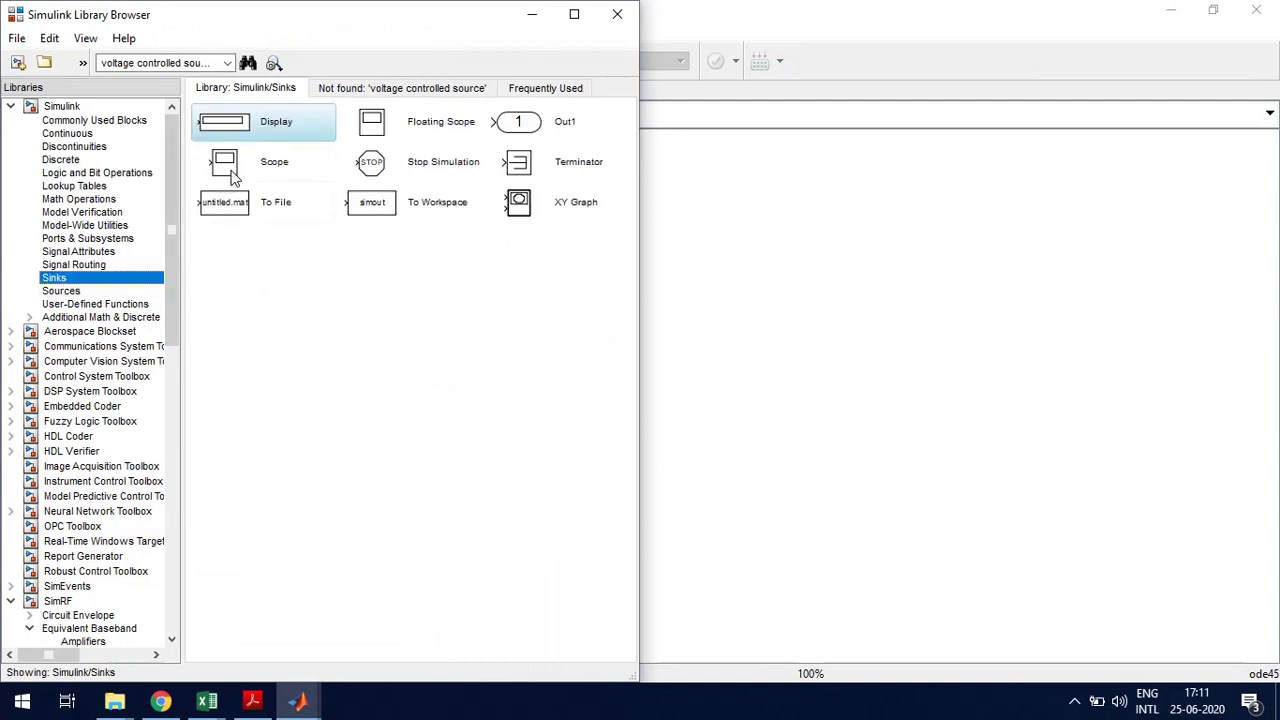
click(235, 170)
drag(238, 170, 1080, 360)
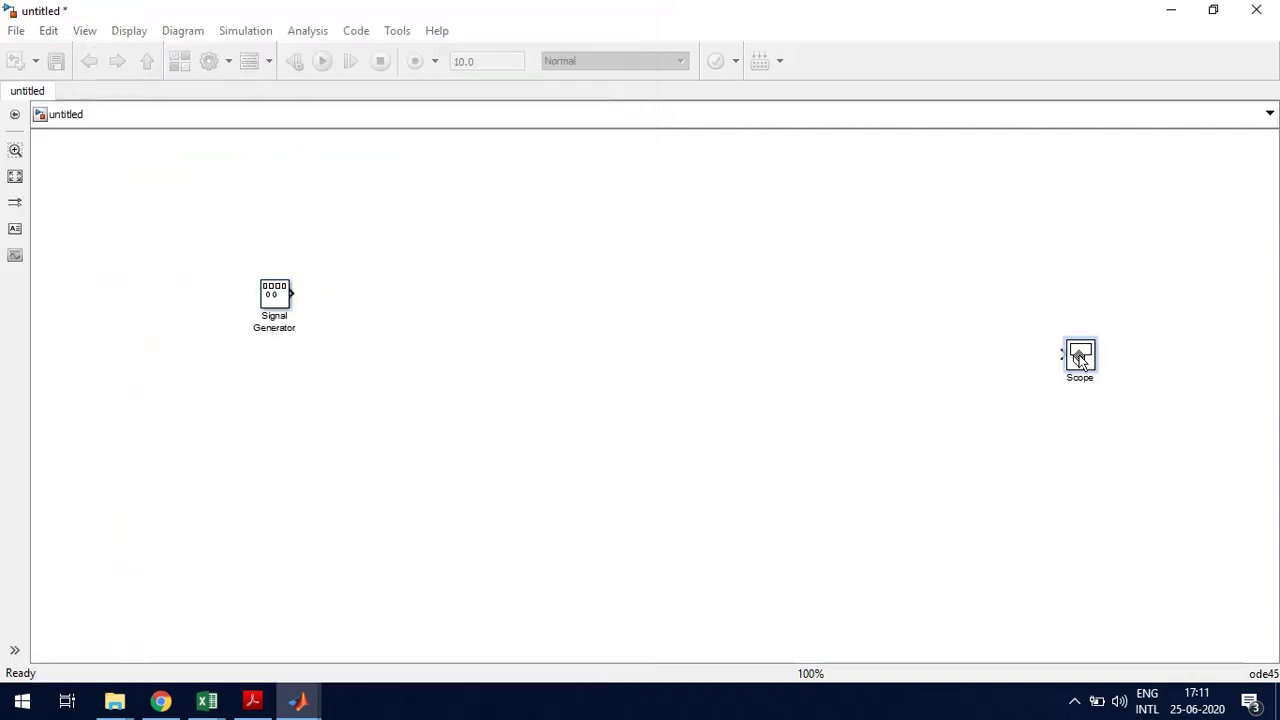
- Add a Mux block from the Commonly Used Blocks library just left of the Scope
mouse_move(305, 697)
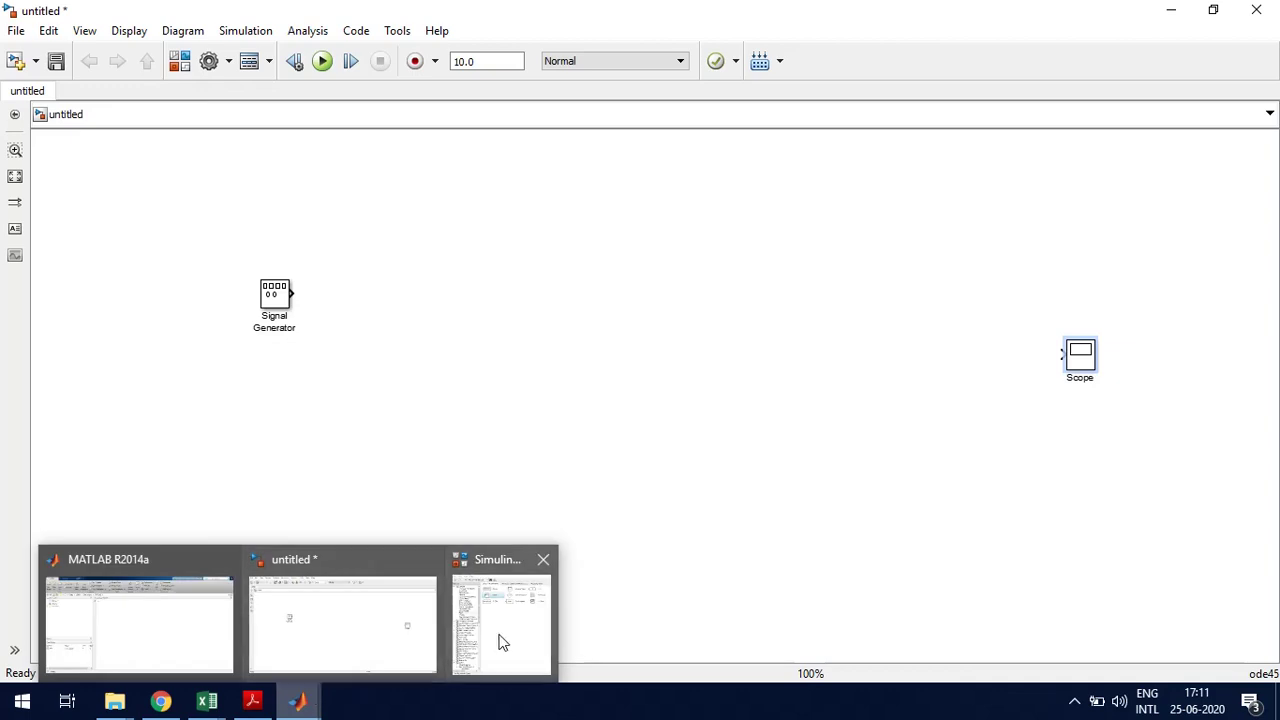
click(503, 642)
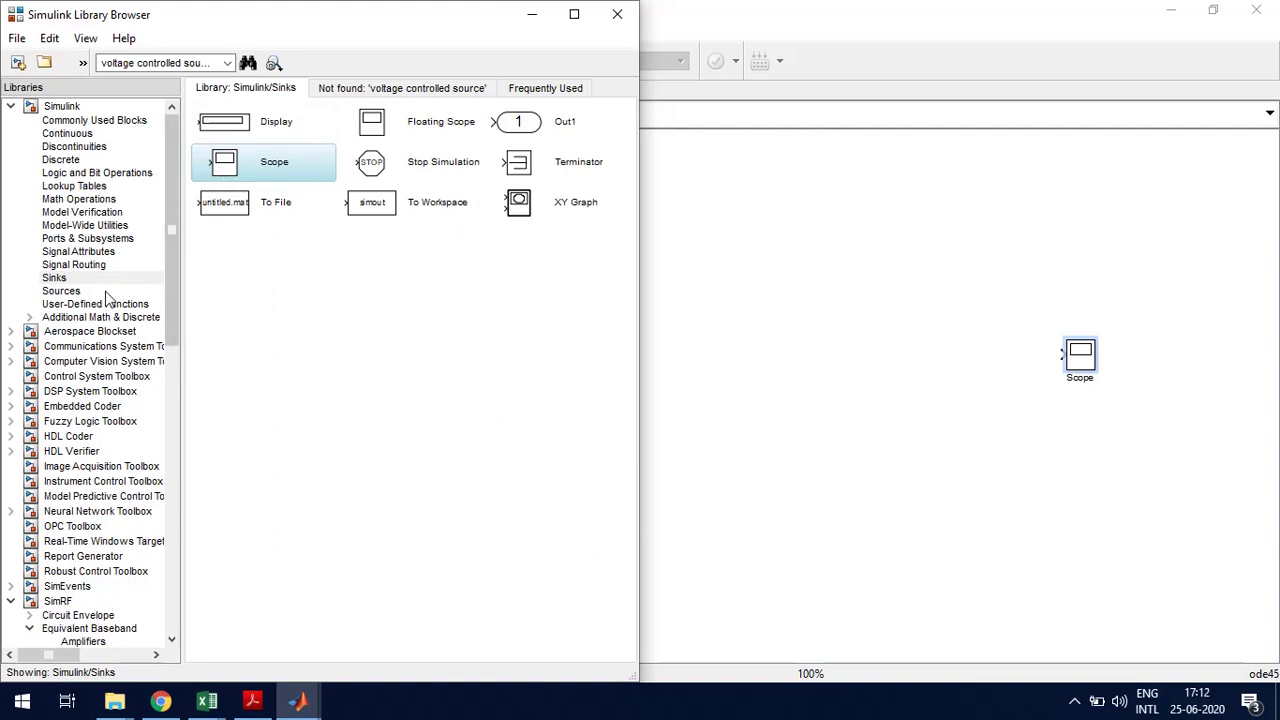
click(75, 136)
click(88, 122)
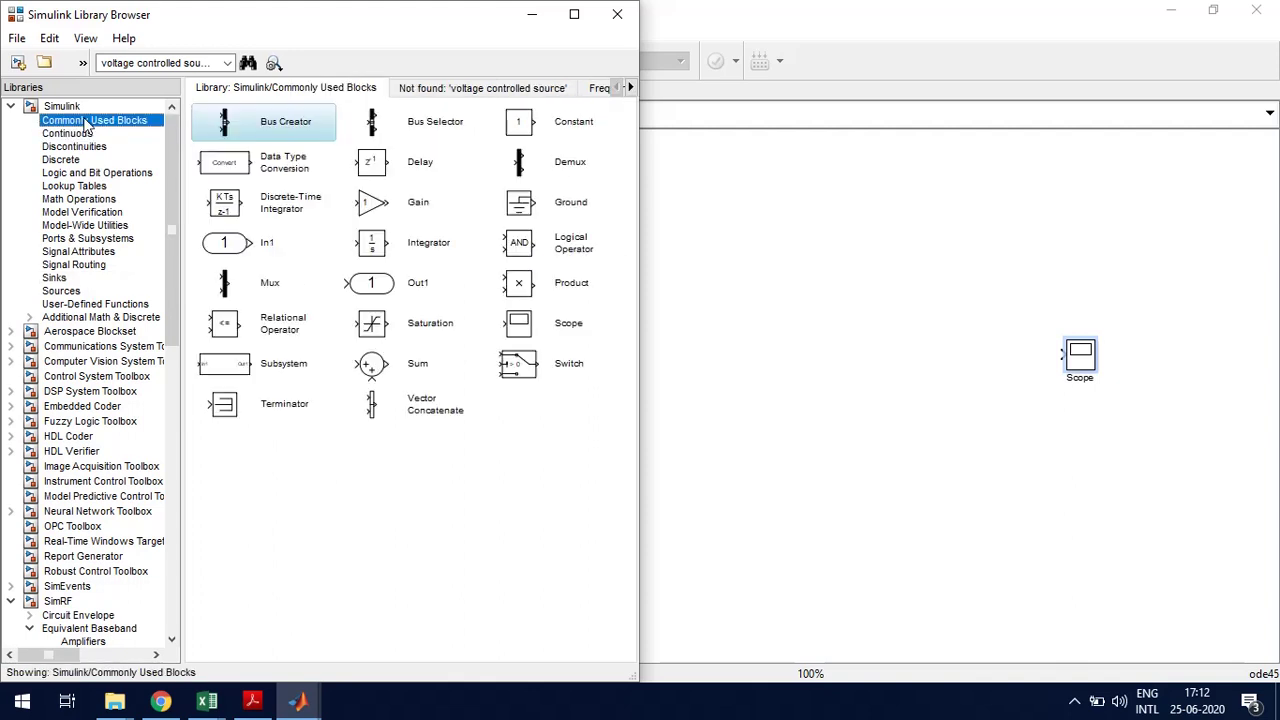
click(236, 289)
drag(778, 262, 981, 352)
click(905, 434)
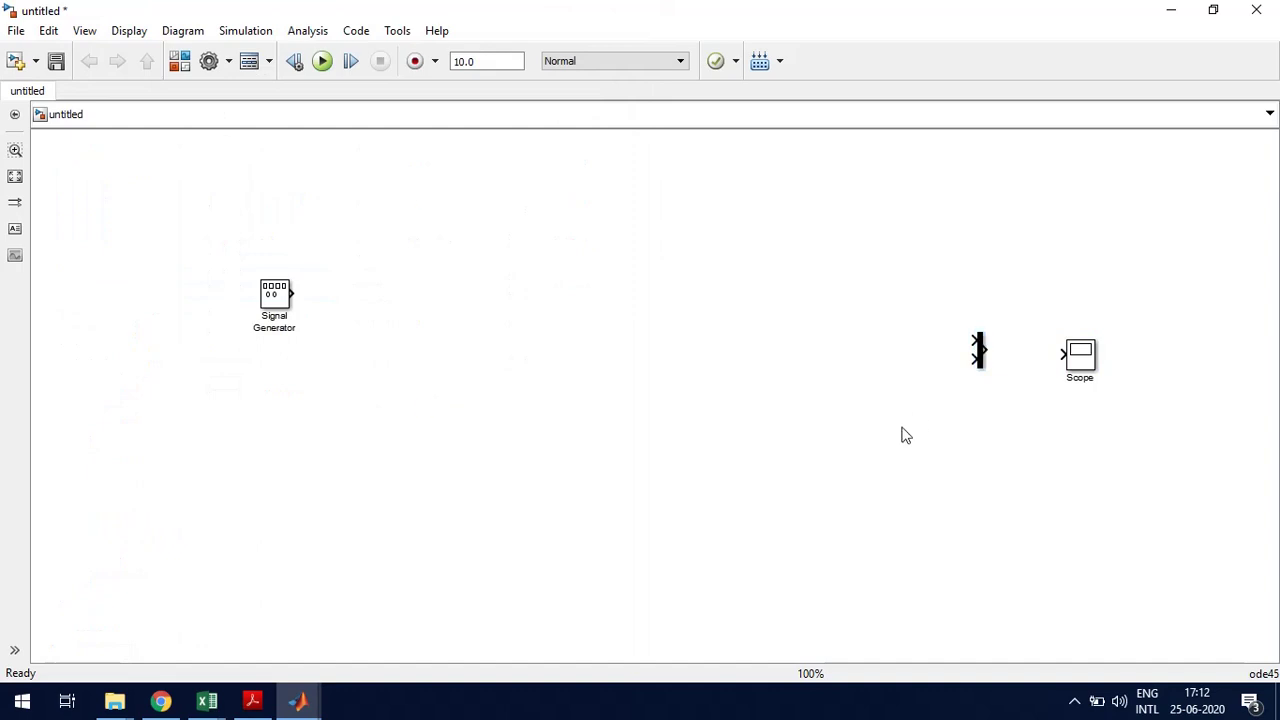
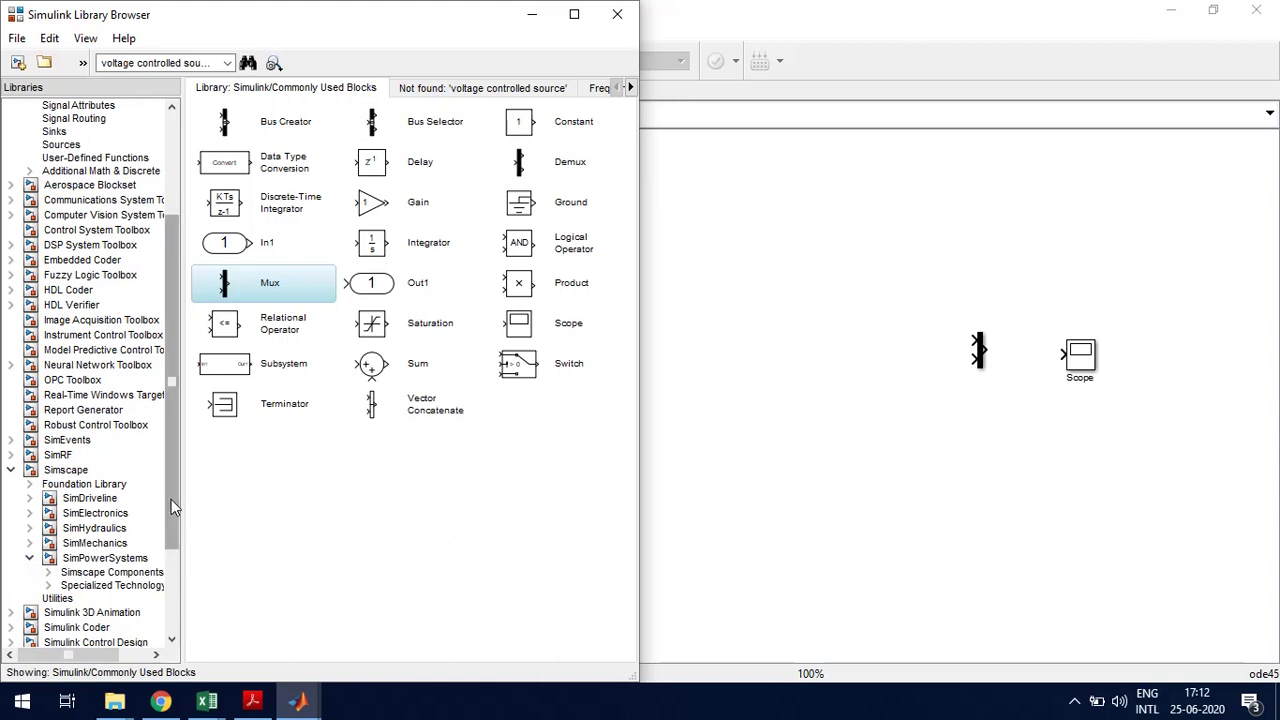
- Look through the SimPowerSystems Simscape Components sublibraries, including Connections, Faults, Transformers and Sources, for the circuit blocks needed
scroll(171, 499, down, 3)
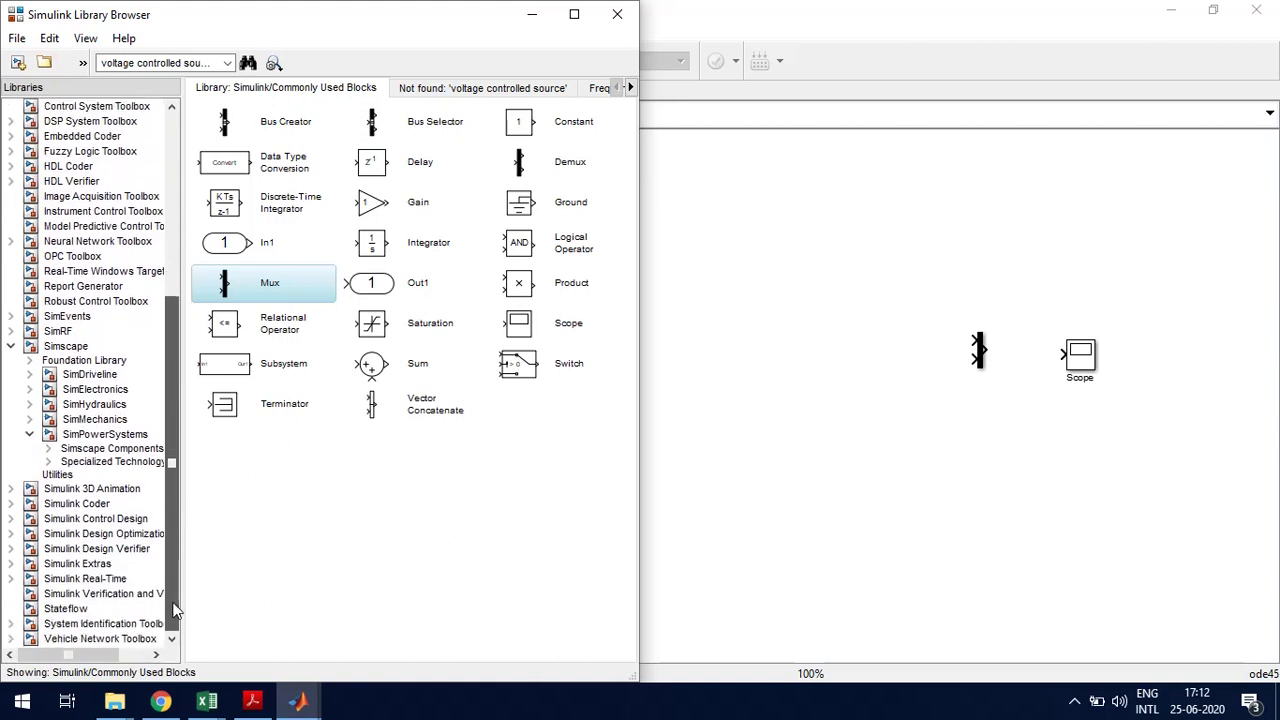
click(50, 449)
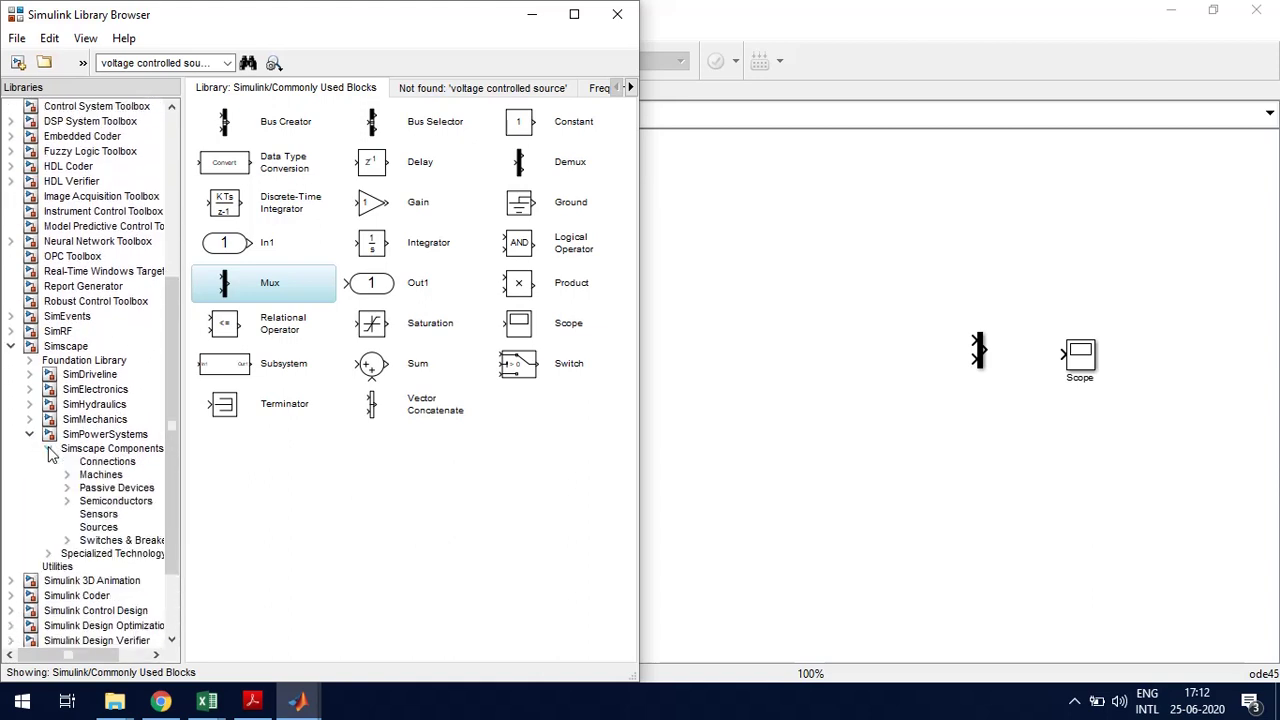
click(96, 462)
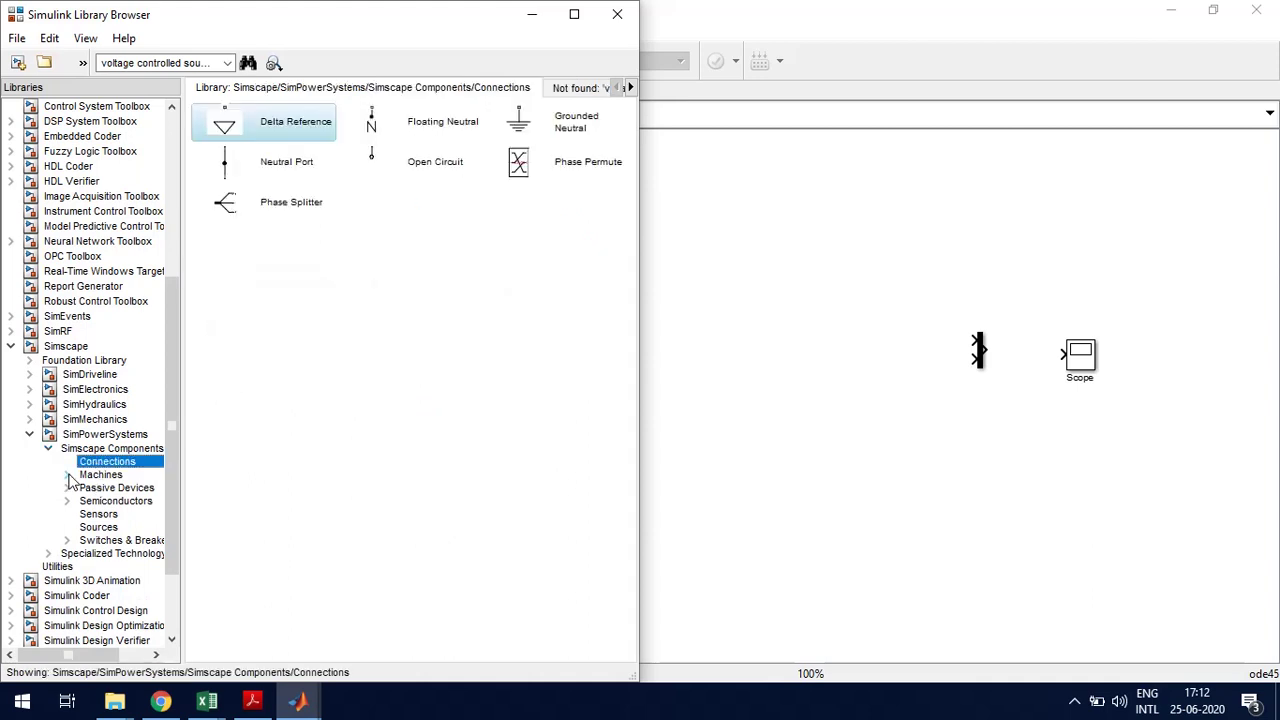
click(68, 476)
click(68, 476)
click(68, 489)
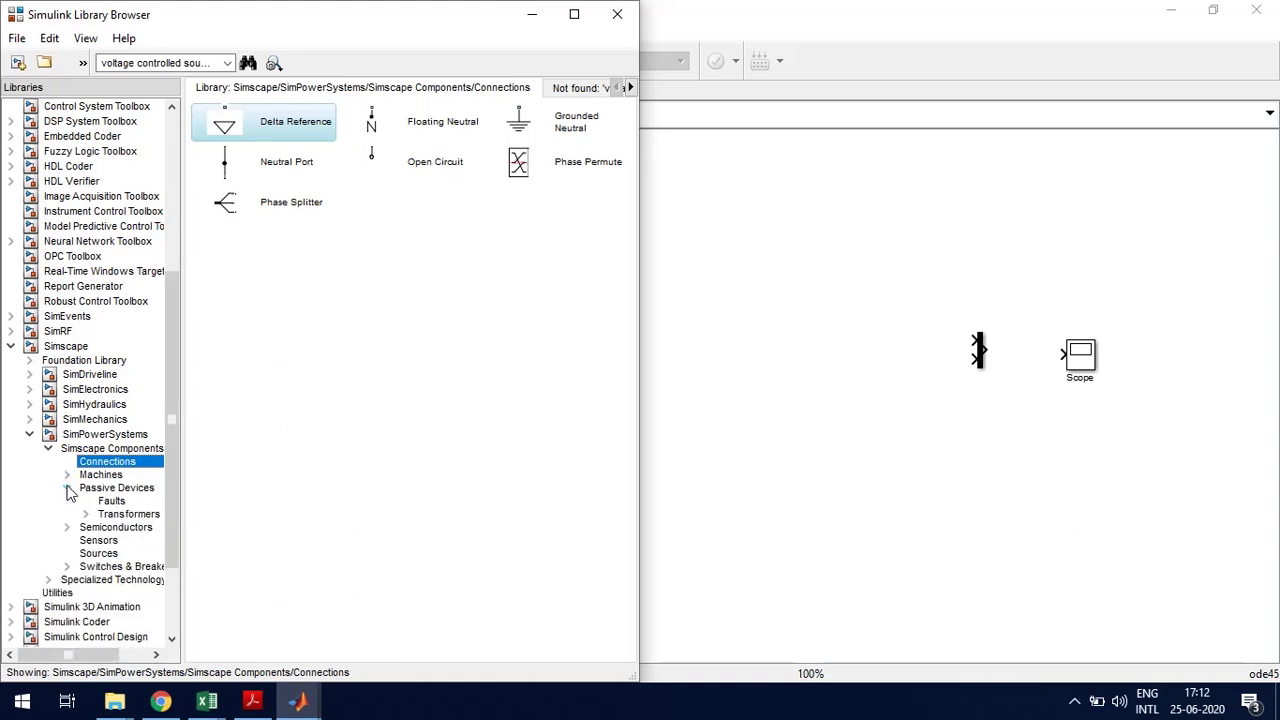
click(112, 502)
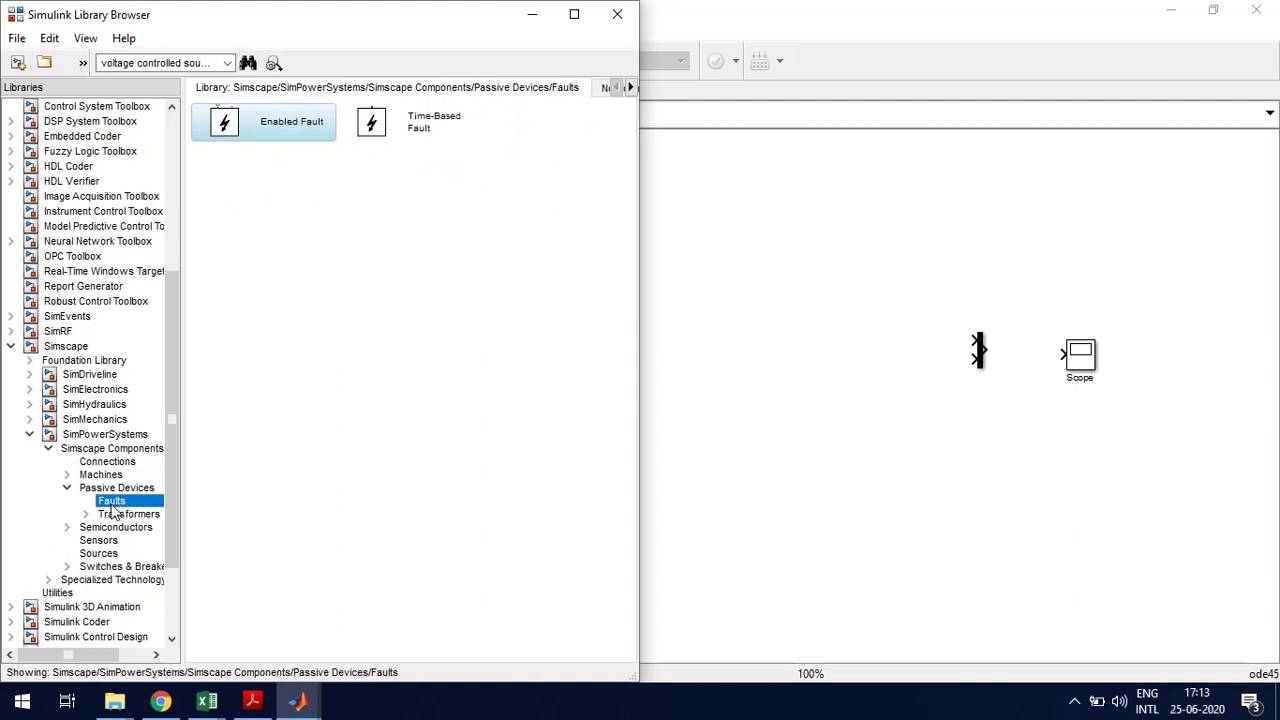
click(112, 515)
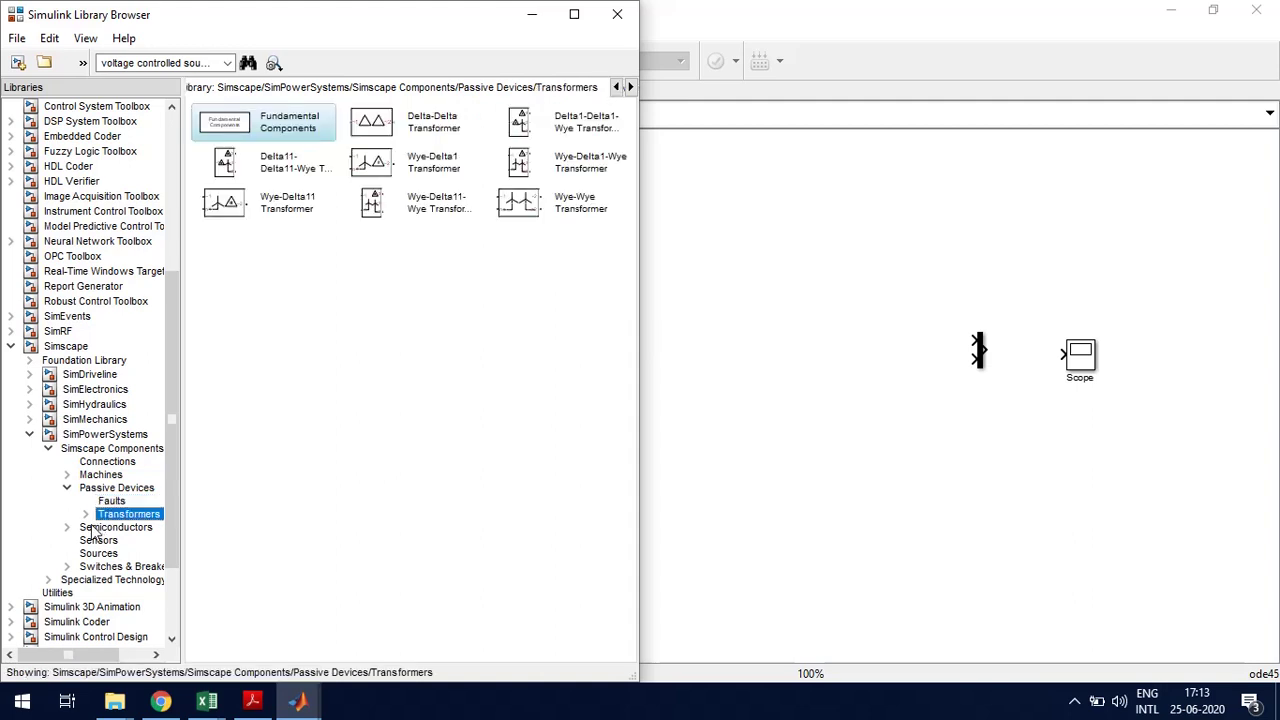
click(66, 528)
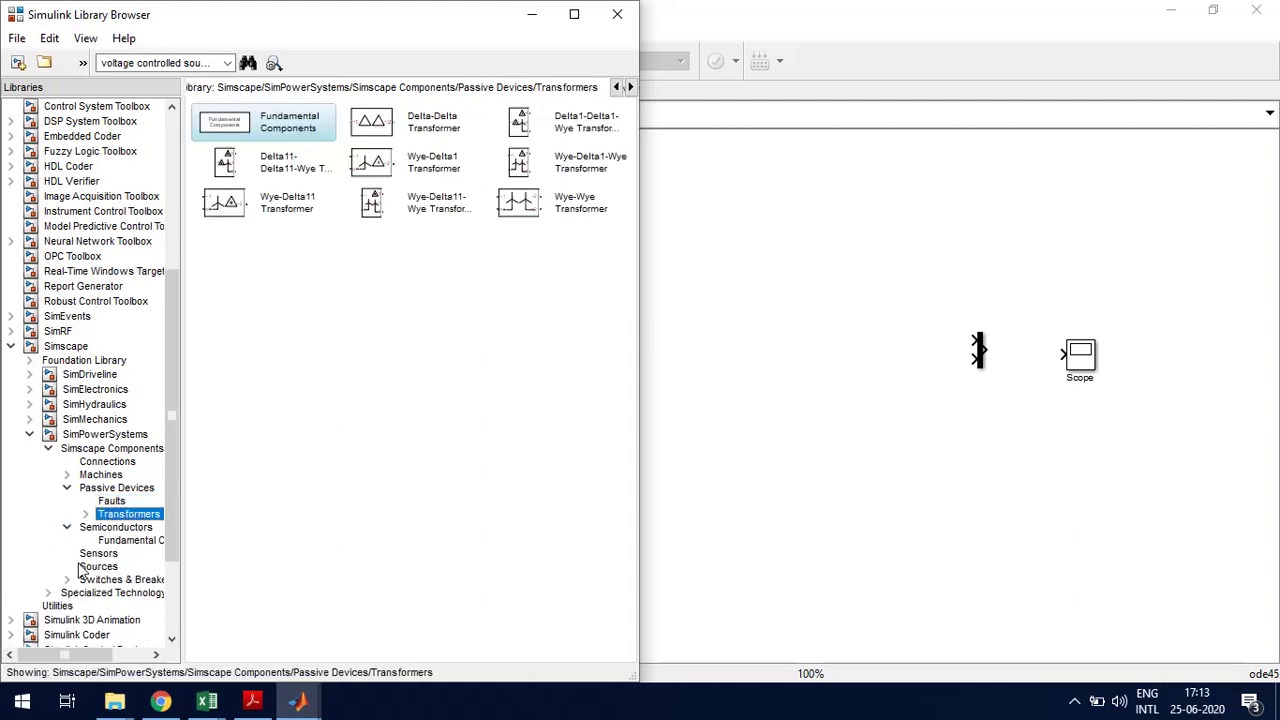
click(95, 567)
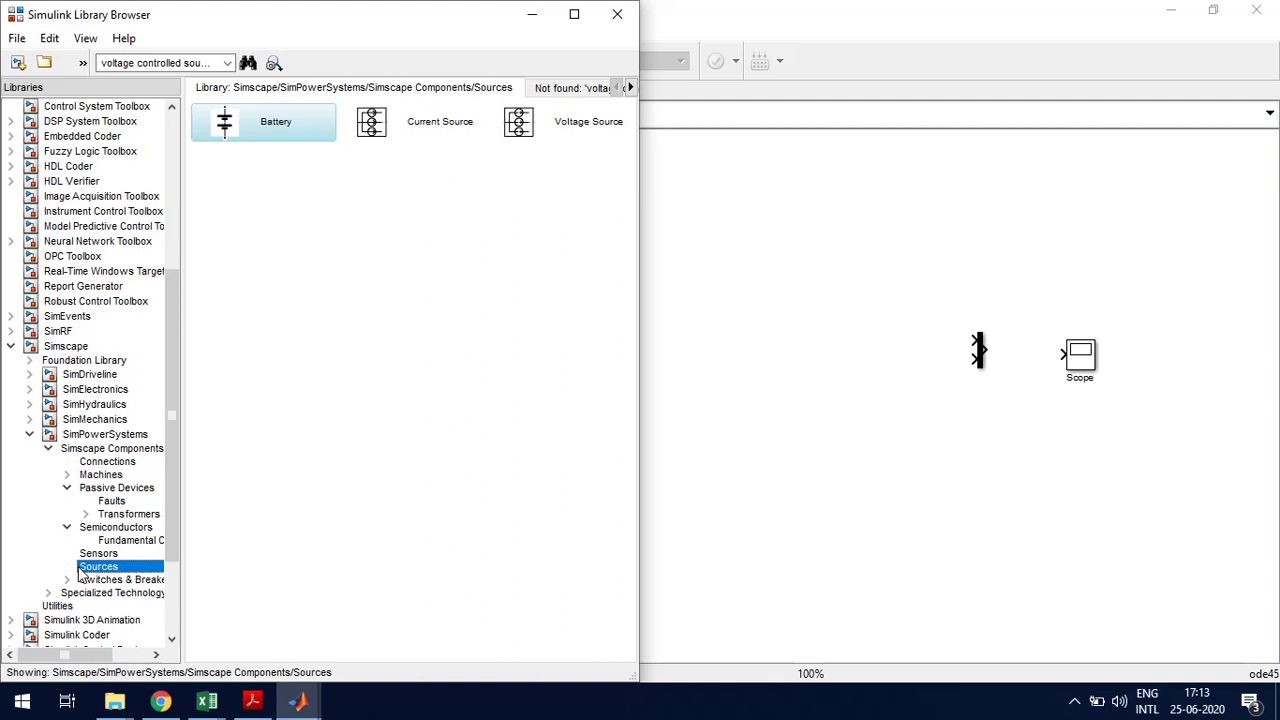
click(68, 580)
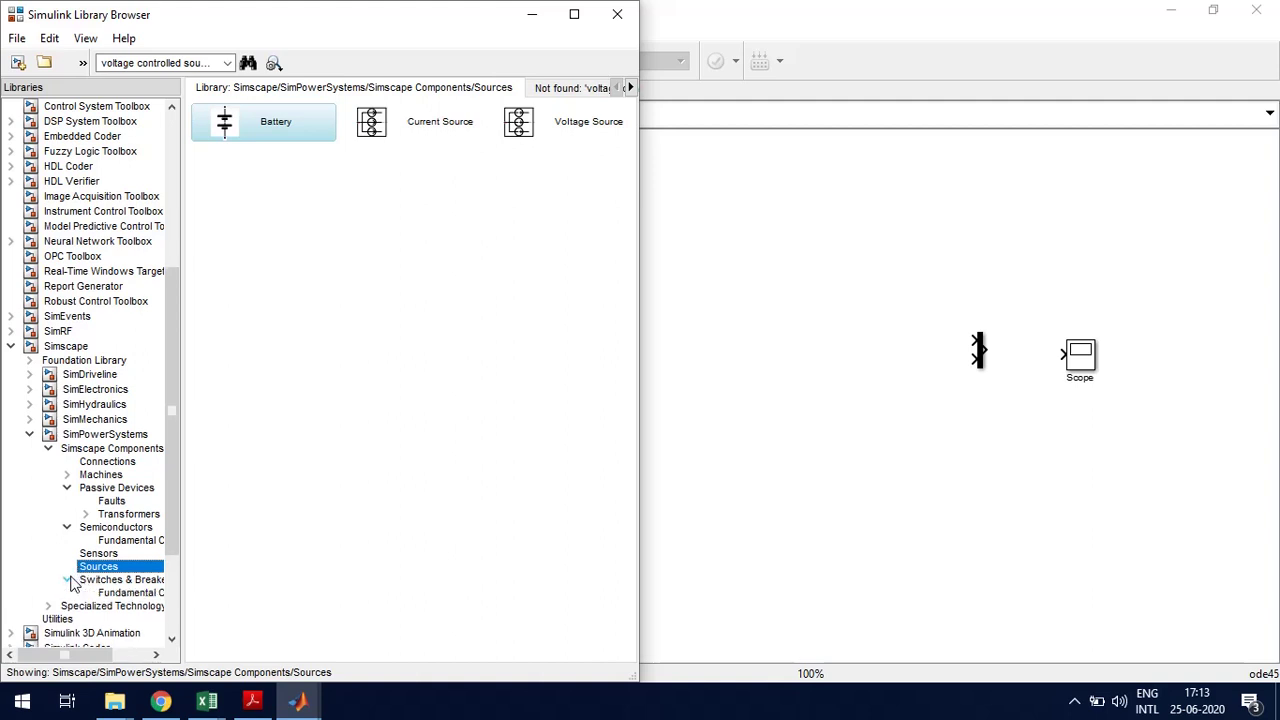
- Add a powergui block from the SimPowerSystems Specialized Technology library to the far left of the model
click(105, 606)
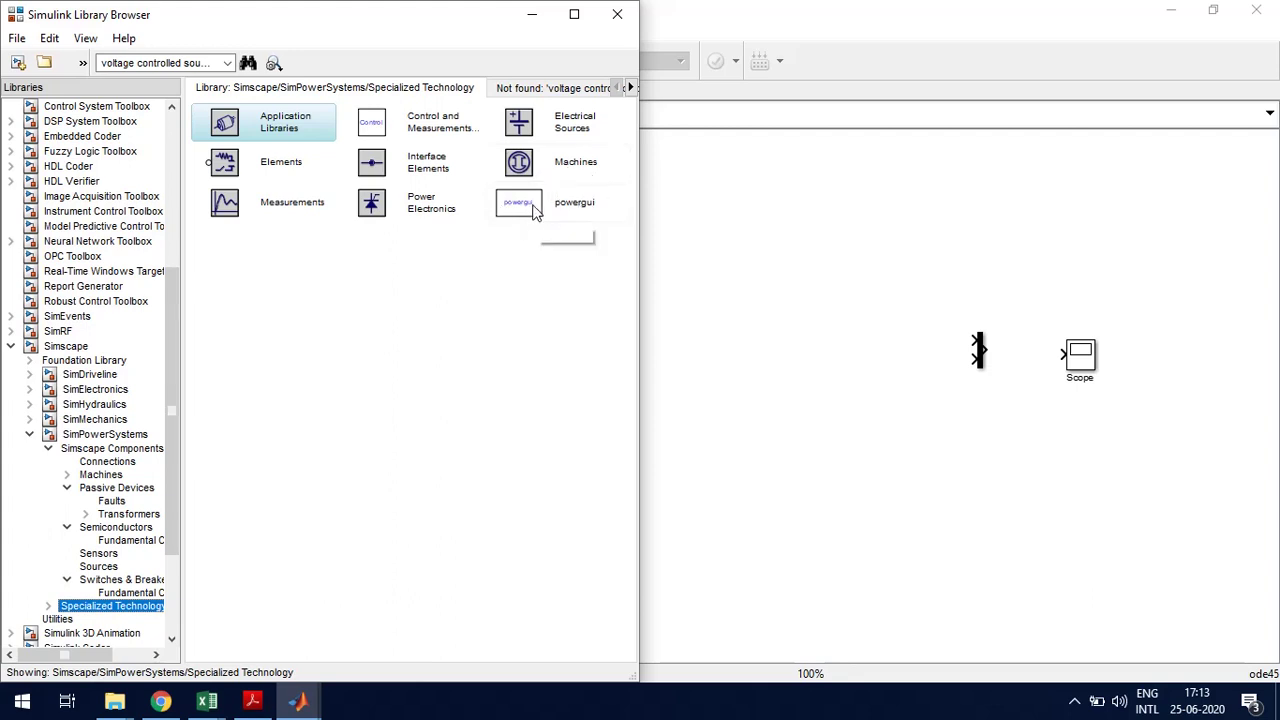
drag(533, 206, 107, 350)
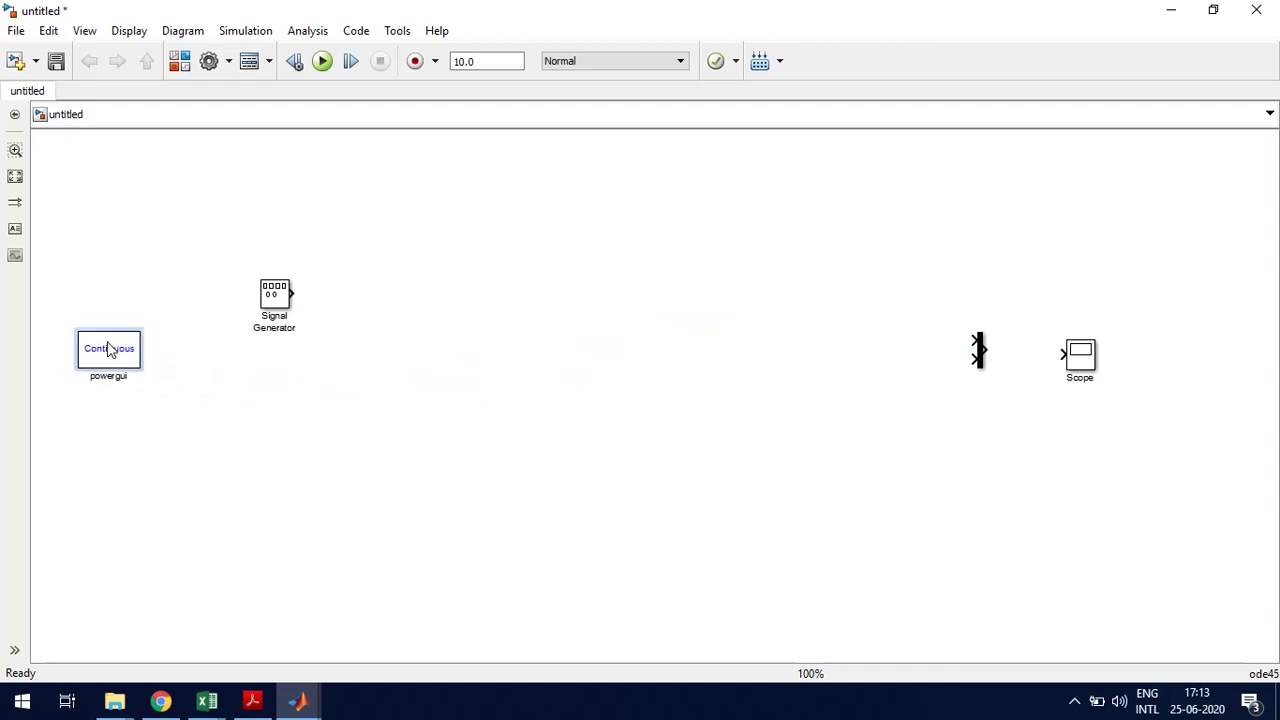
mouse_move(300, 695)
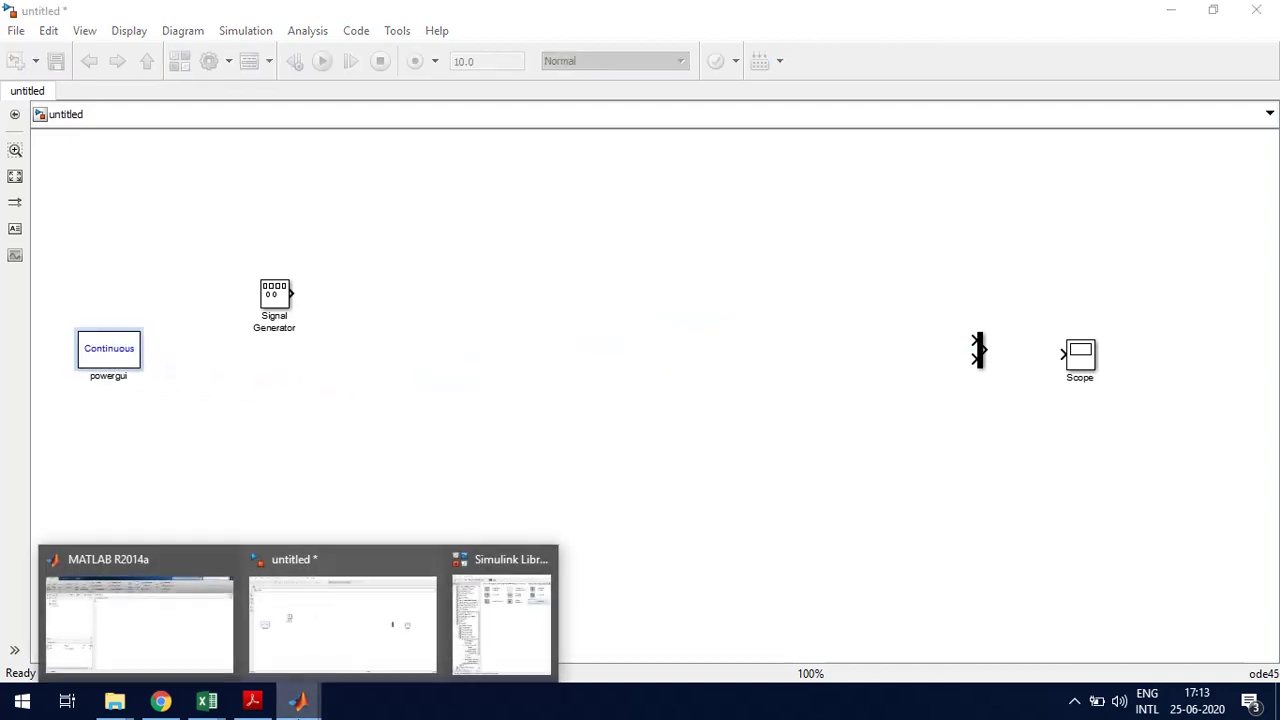
click(503, 655)
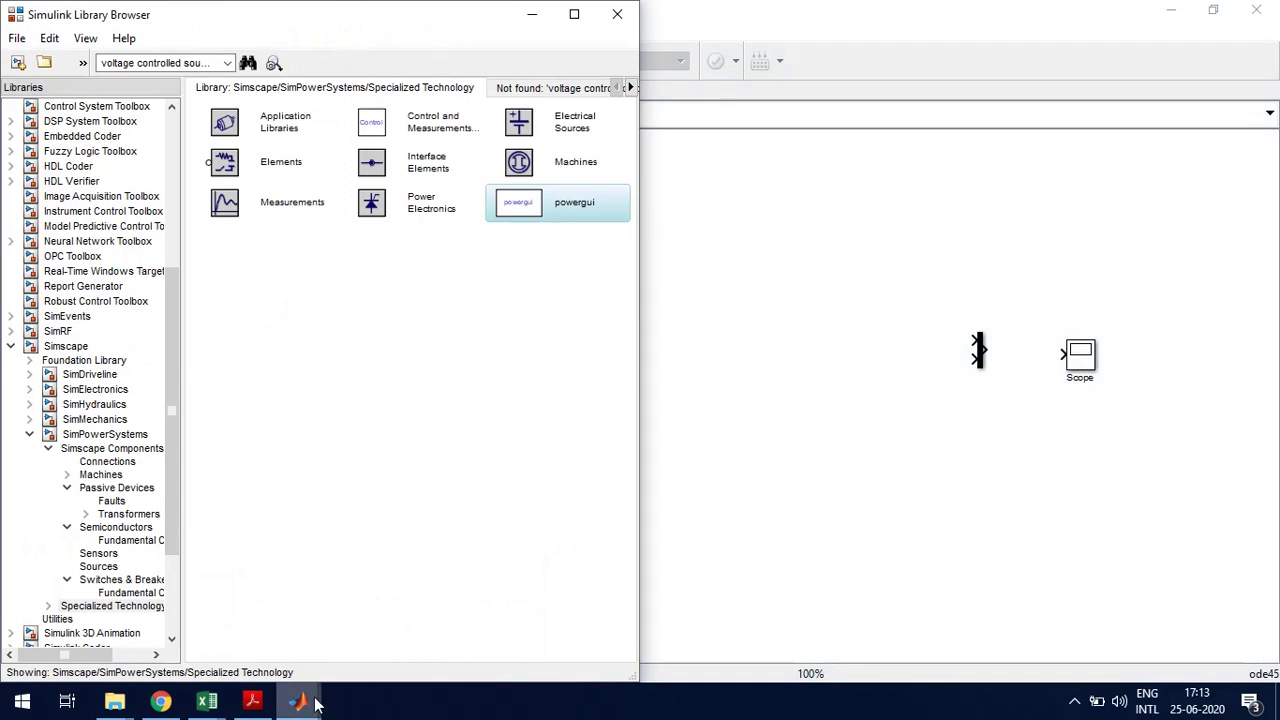
mouse_move(314, 703)
click(341, 581)
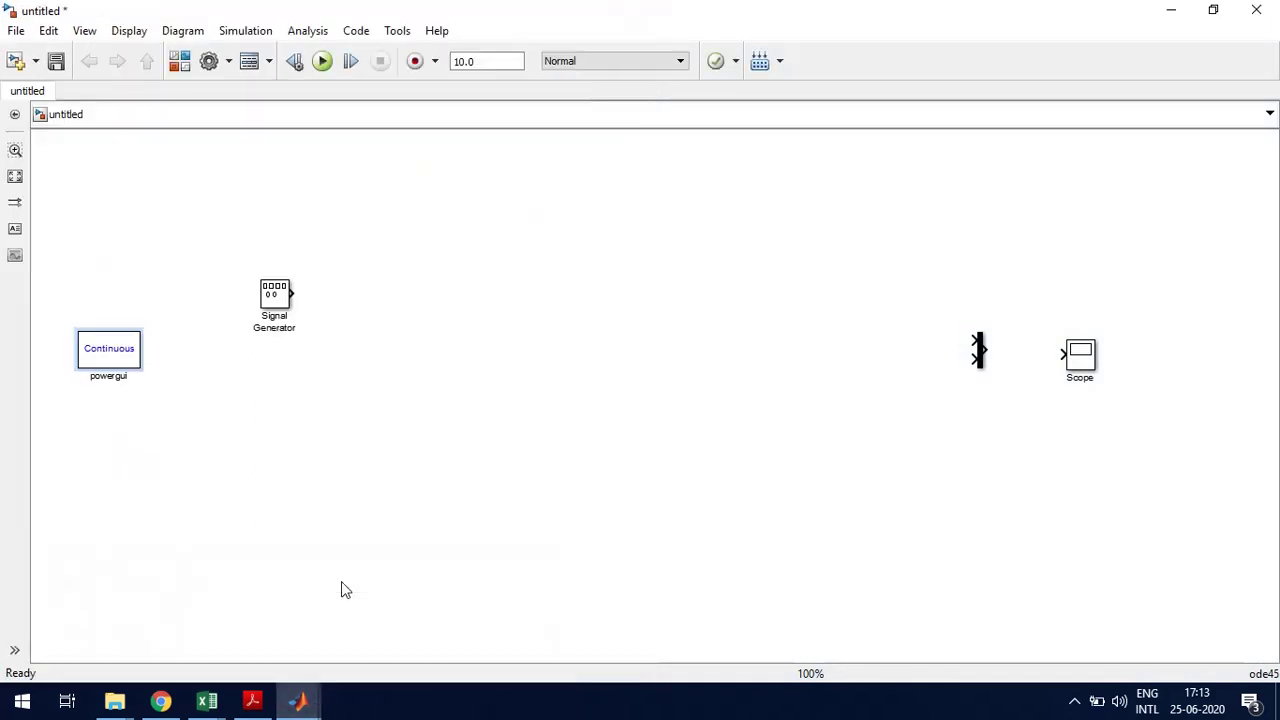
- Add a Series RLC Branch from the Specialized Technology Elements library to the model, right of and slightly above the Signal Generator
mouse_move(300, 705)
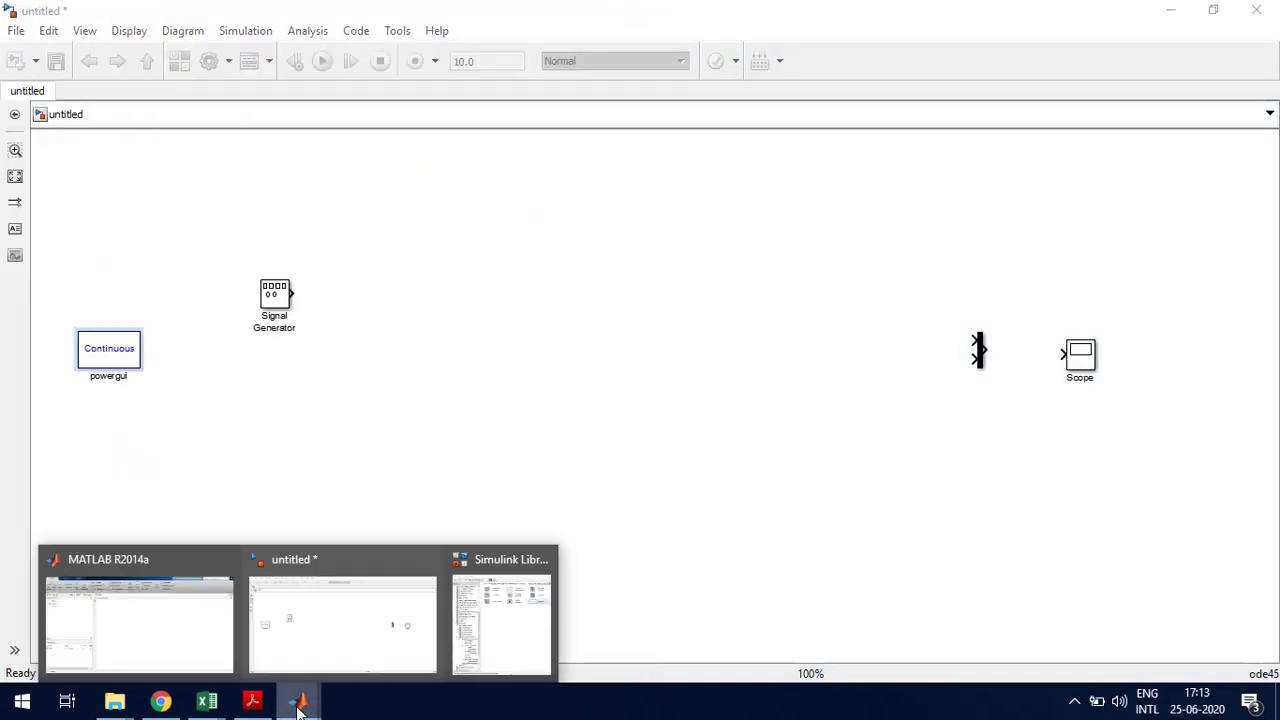
click(505, 622)
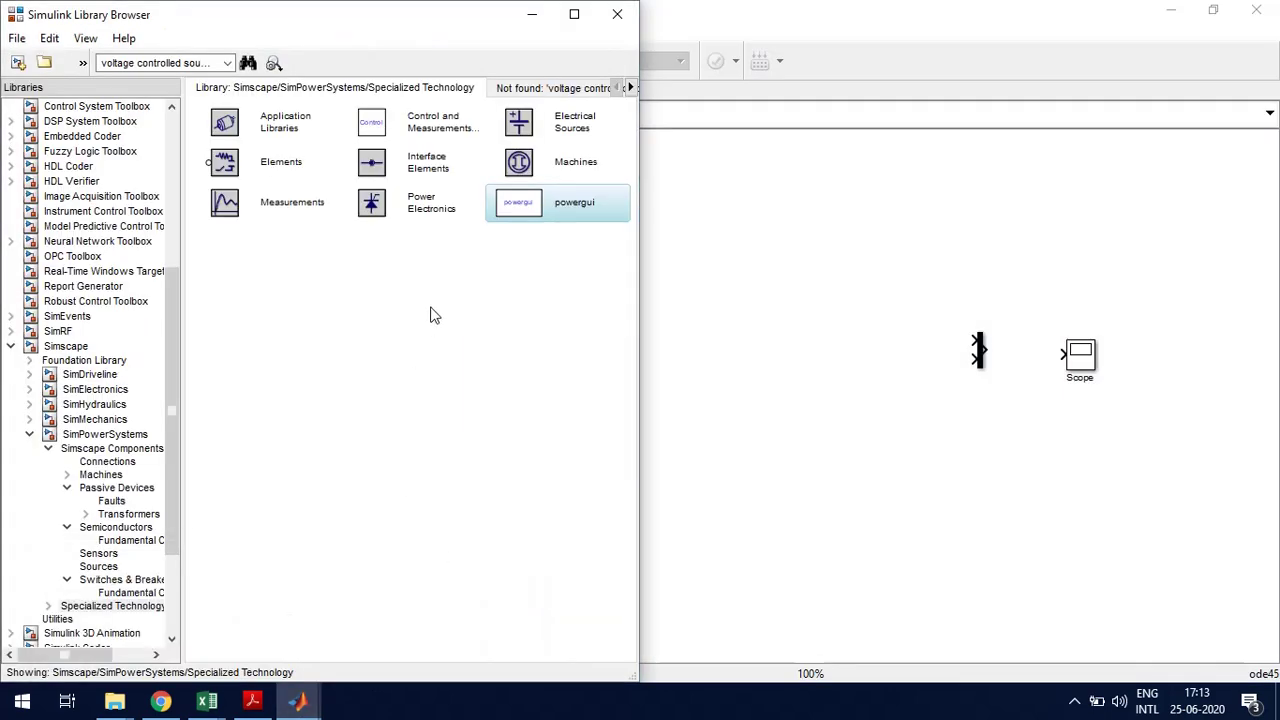
double_click(272, 170)
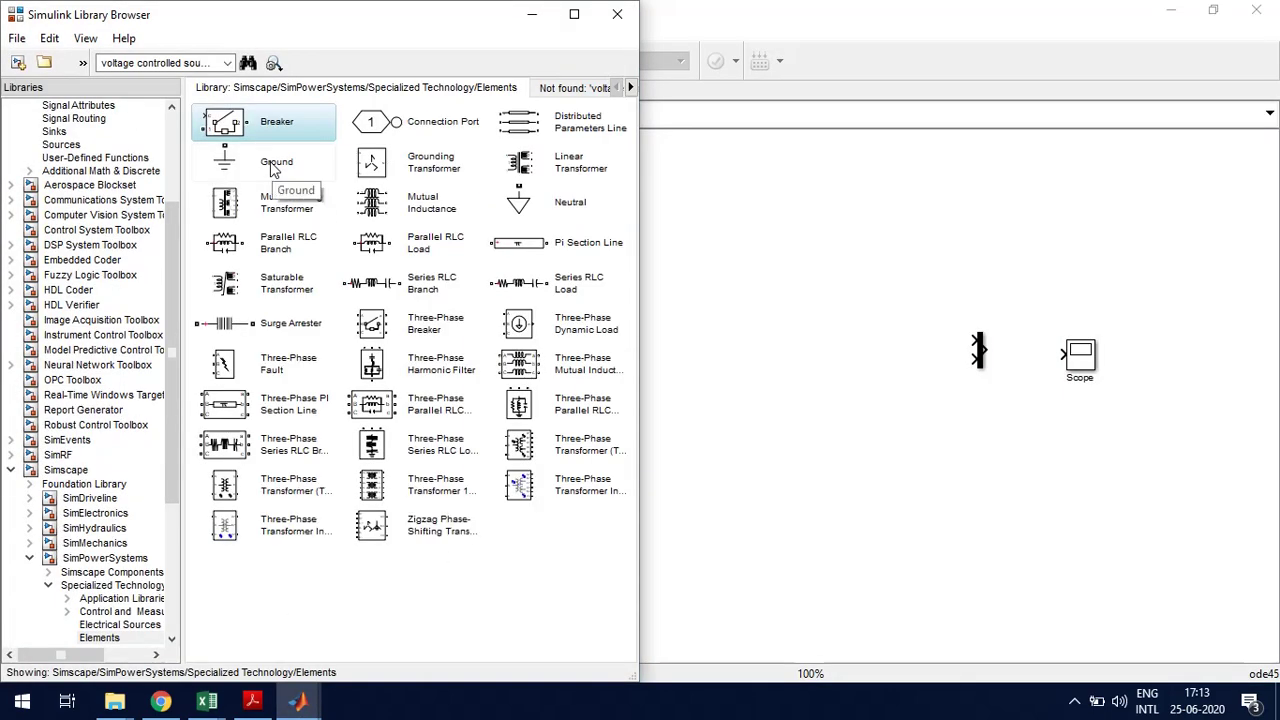
click(396, 283)
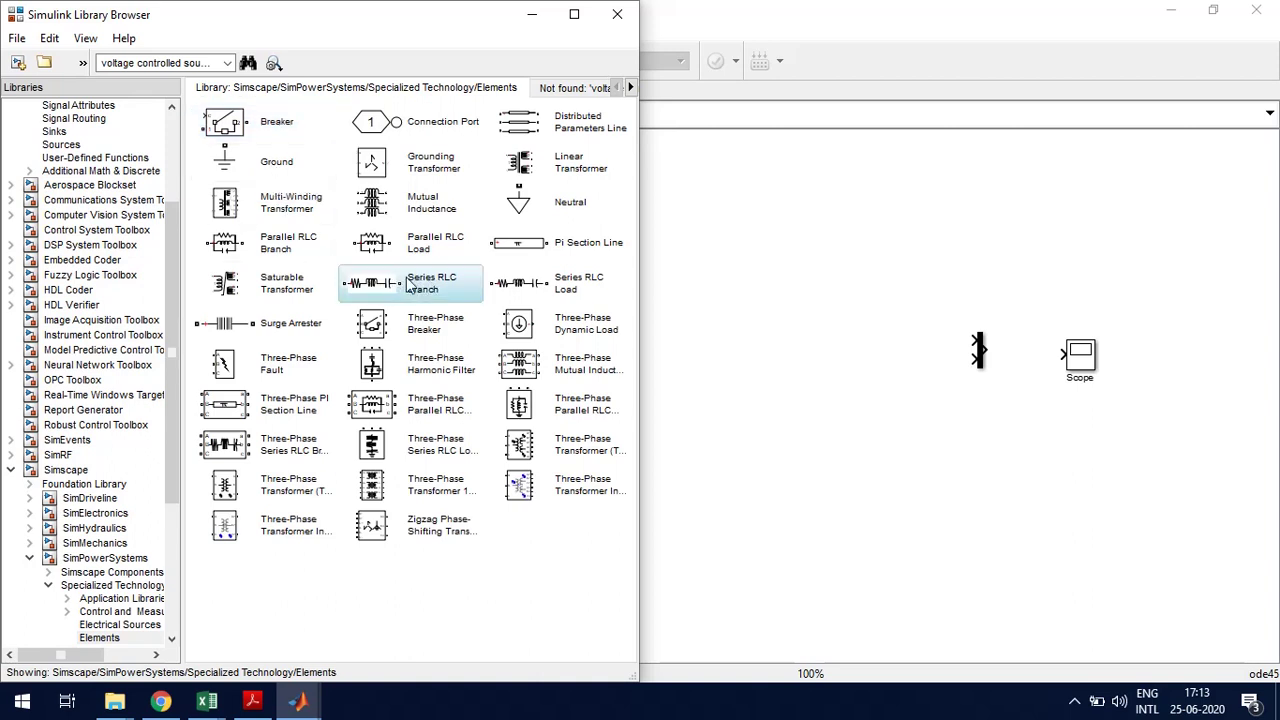
drag(441, 292, 522, 260)
click(549, 340)
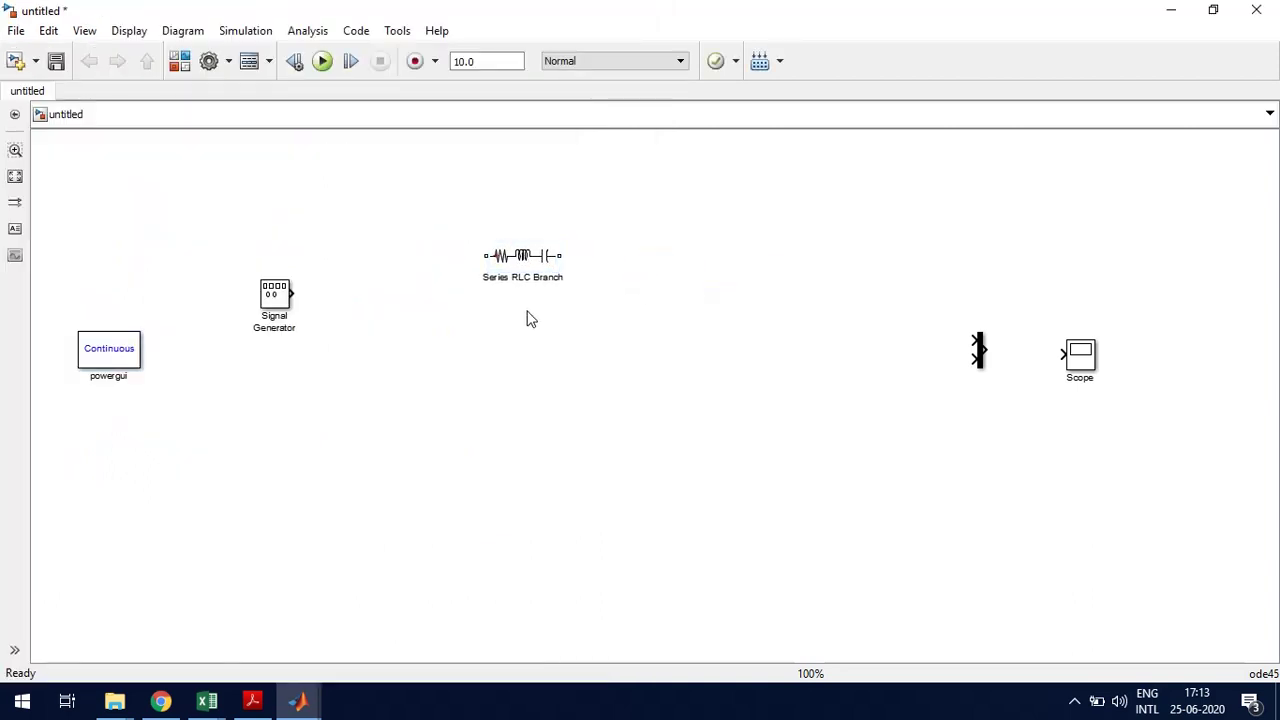
- Make two copies of the Series RLC Branch, aligning one in line to the right of the original and placing the other below
click(504, 270)
click(533, 372)
click(533, 294)
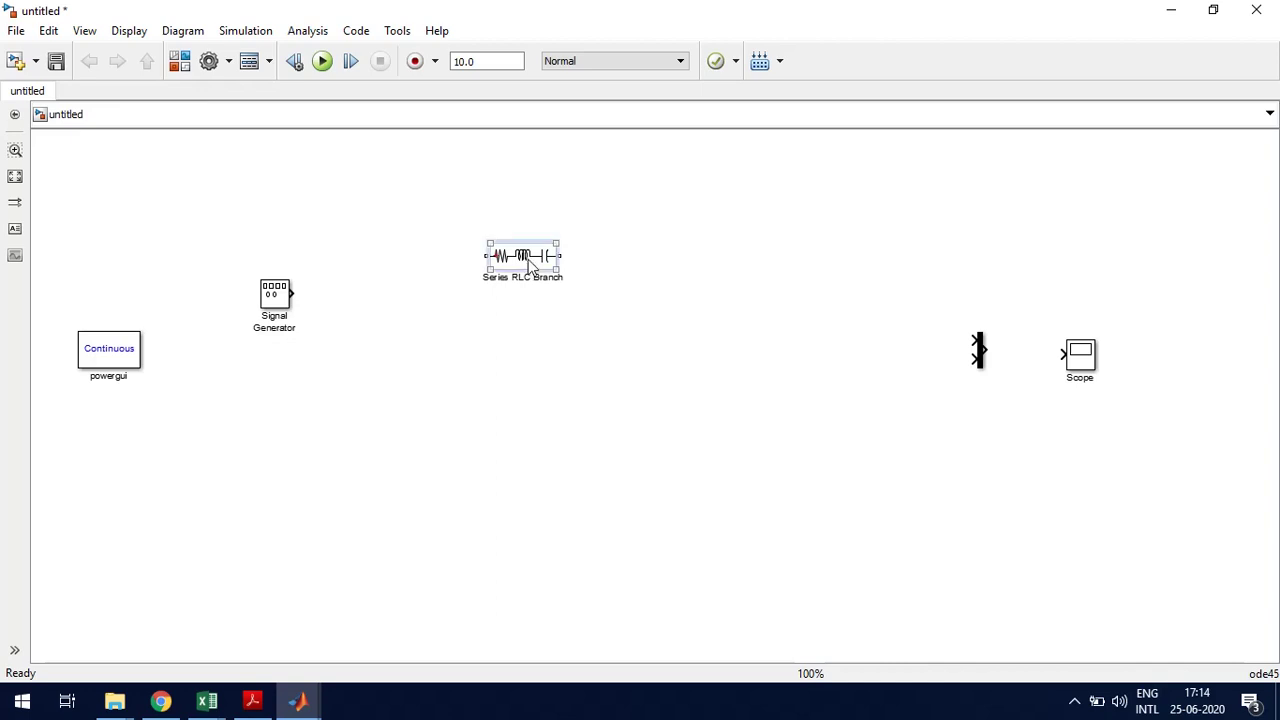
drag(530, 262, 723, 254)
click(612, 443)
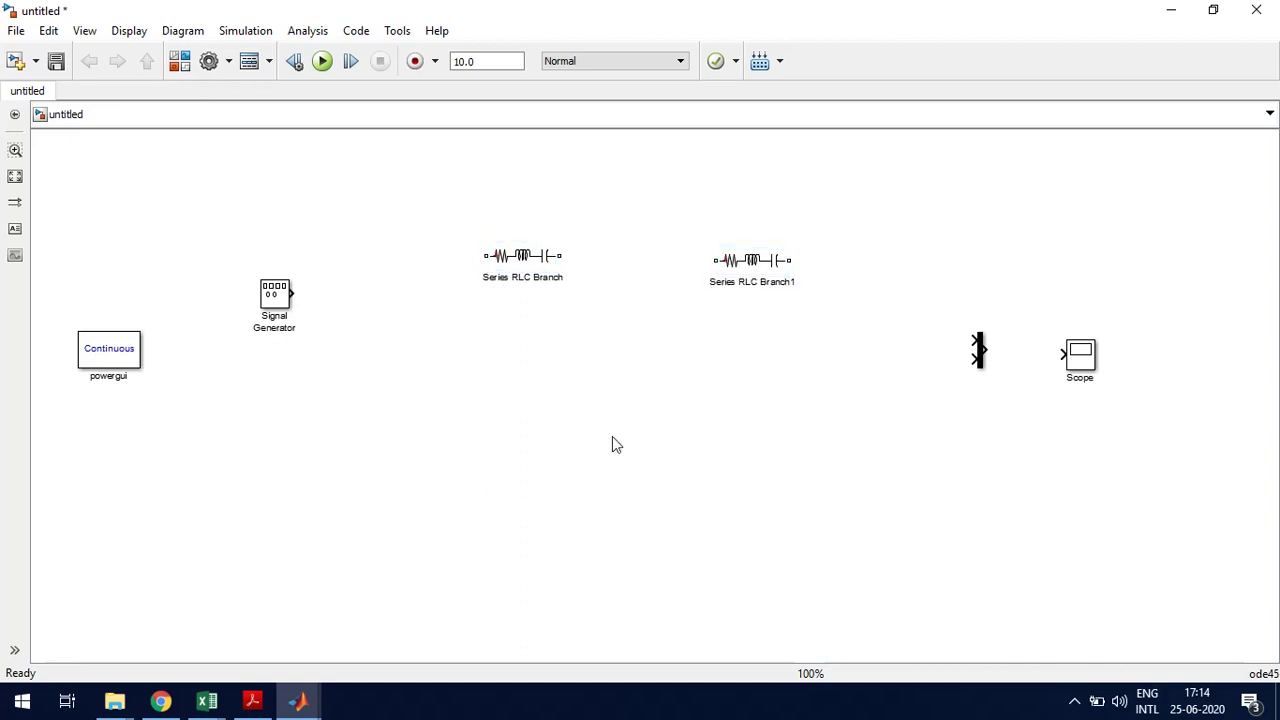
key(ctrl+v)
drag(632, 456, 722, 399)
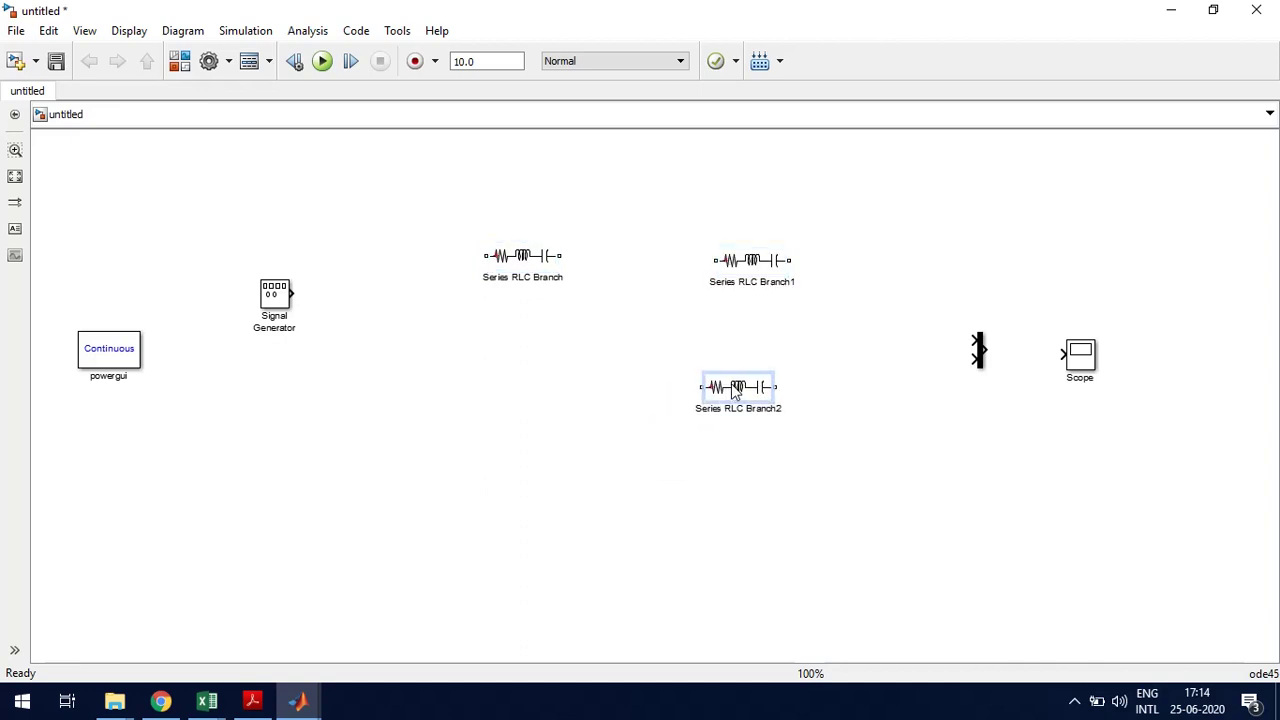
drag(739, 268, 650, 264)
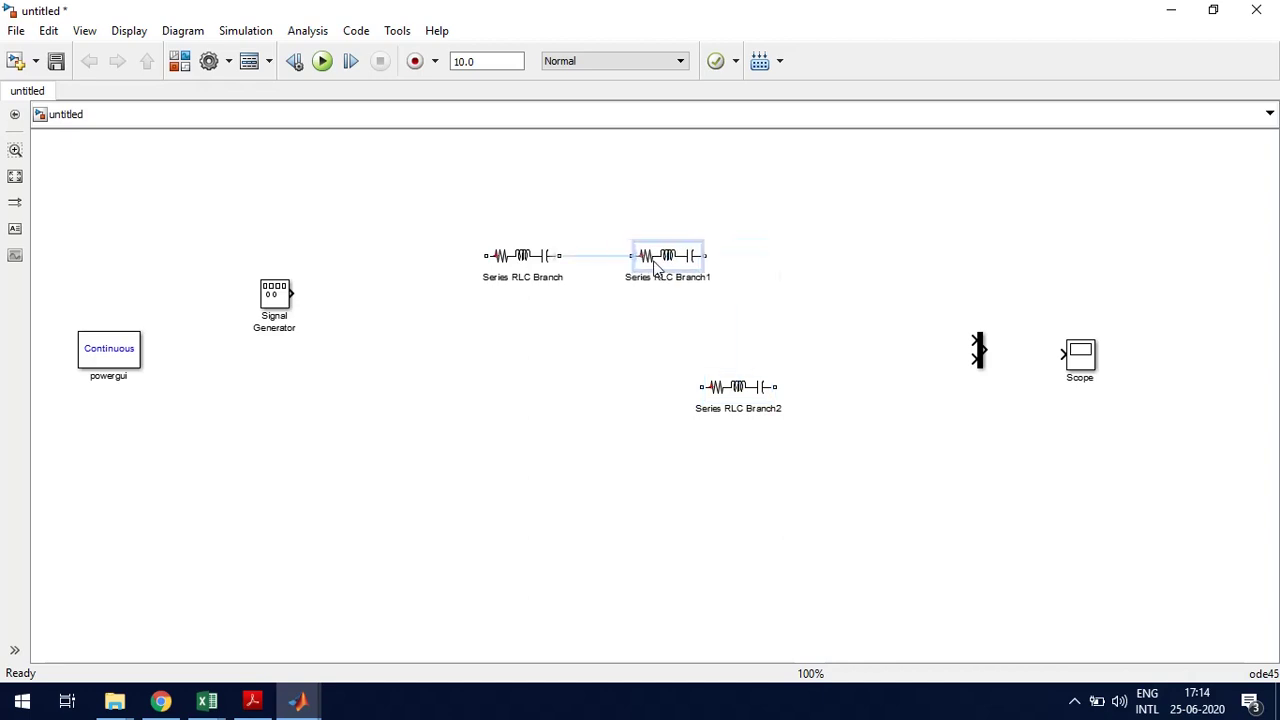
- Rotate the lower Series RLC Branch copy clockwise and place it vertically just past the right end of the two horizontal branches
click(748, 400)
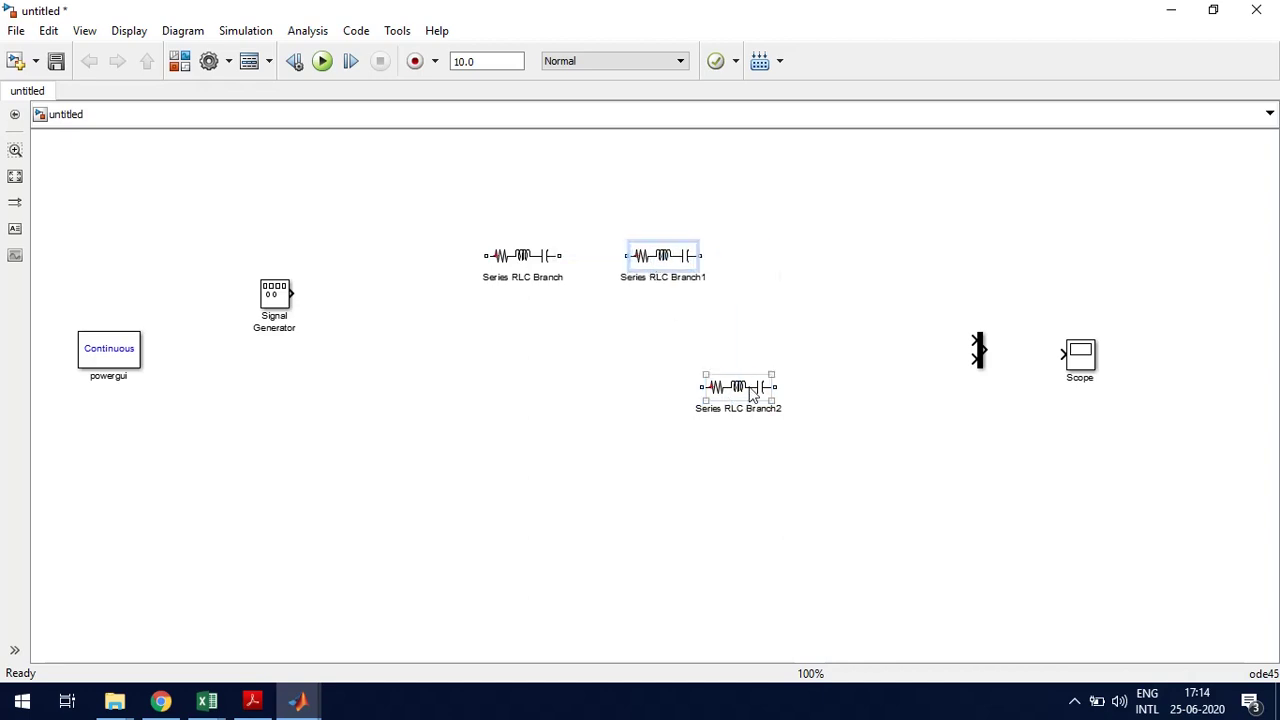
right_click(752, 392)
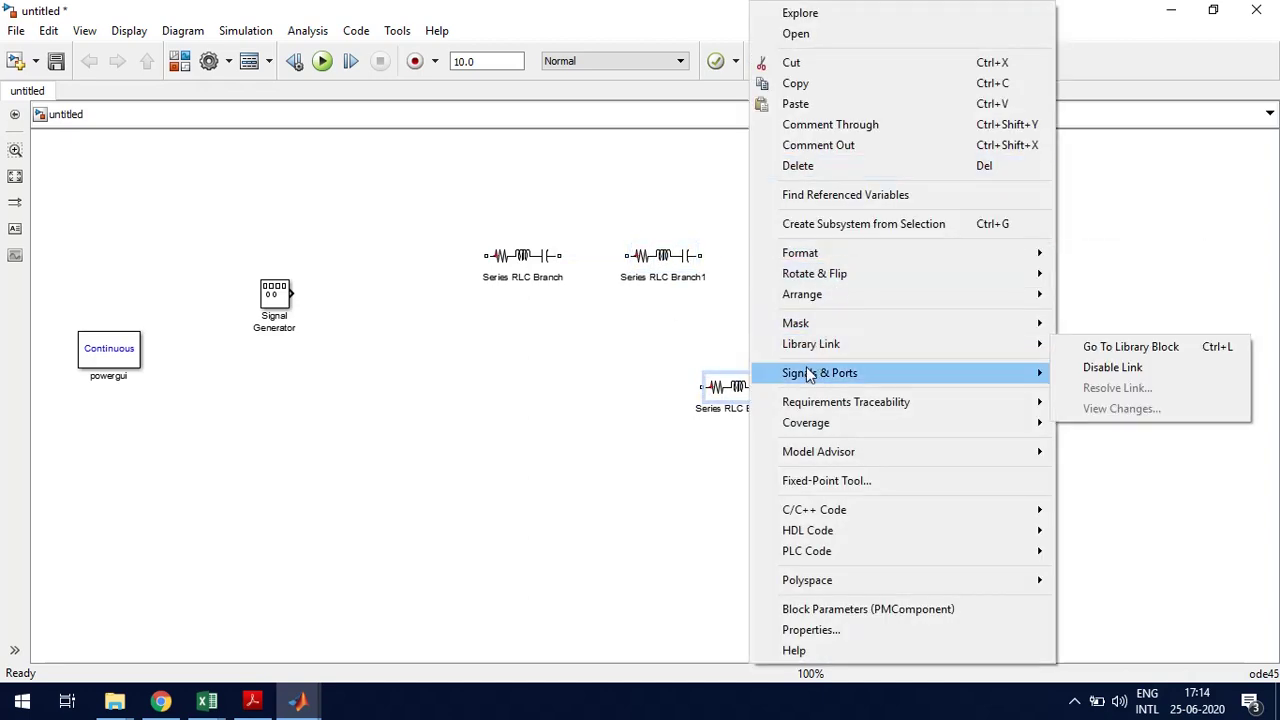
mouse_move(852, 274)
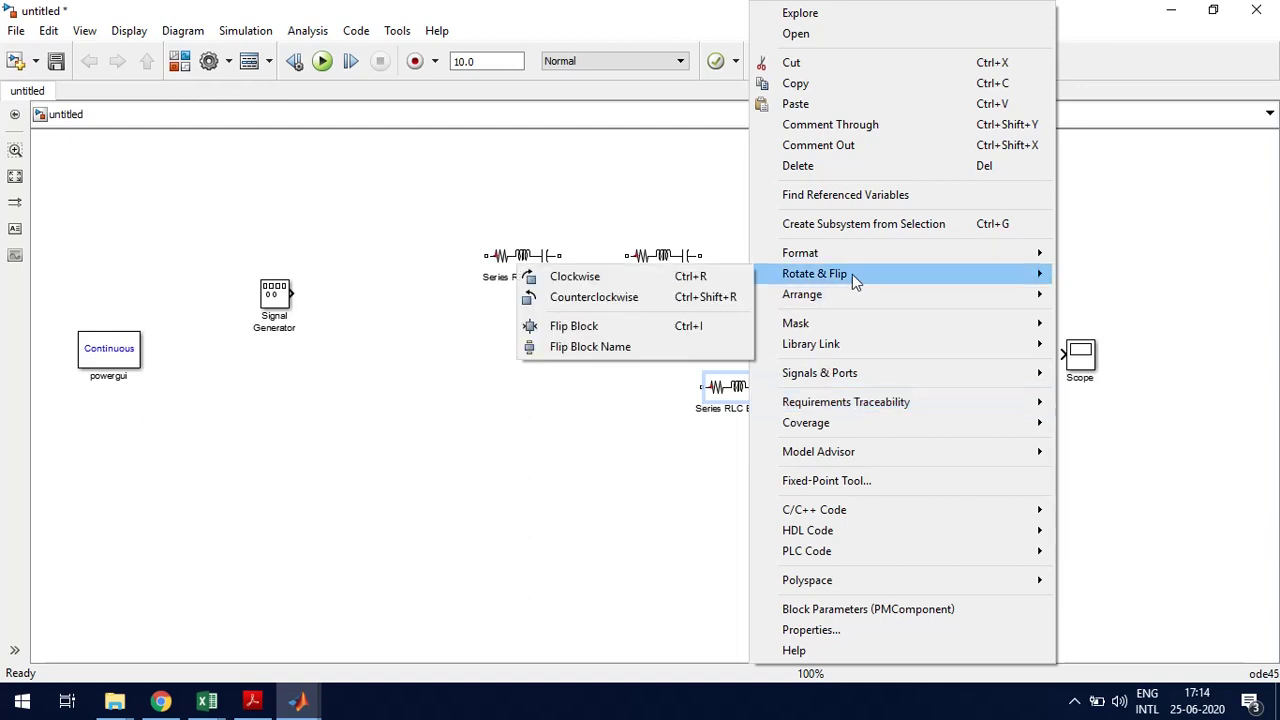
click(748, 279)
drag(737, 386, 785, 307)
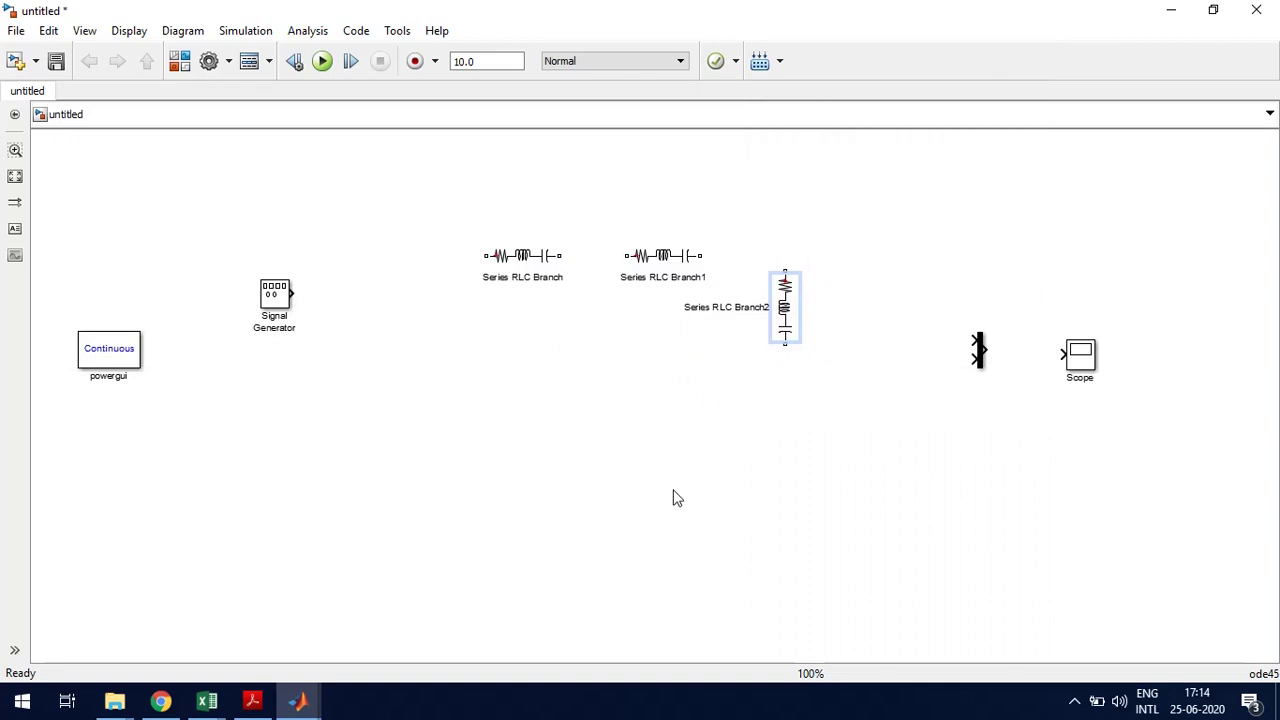
- Add a Controlled Voltage Source from the Electrical Sources library left of the first RLC branch and move the Signal Generator to its lower left
click(297, 700)
click(549, 612)
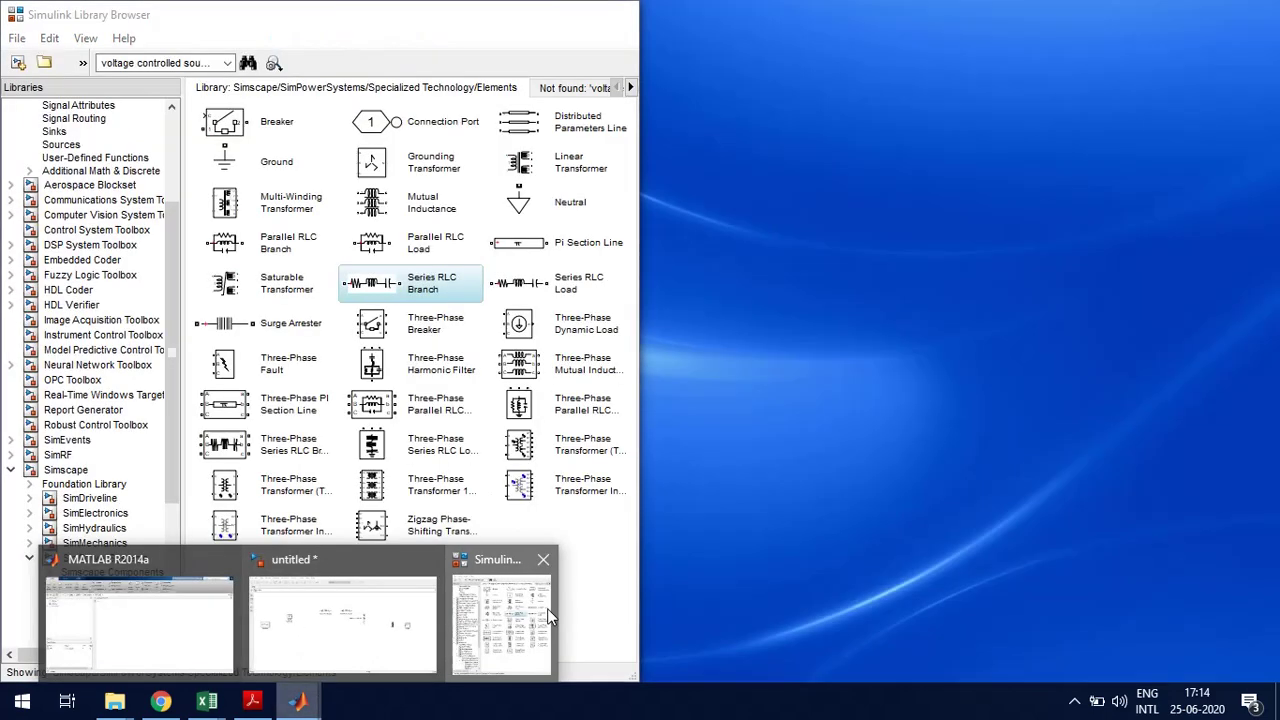
click(547, 608)
click(297, 700)
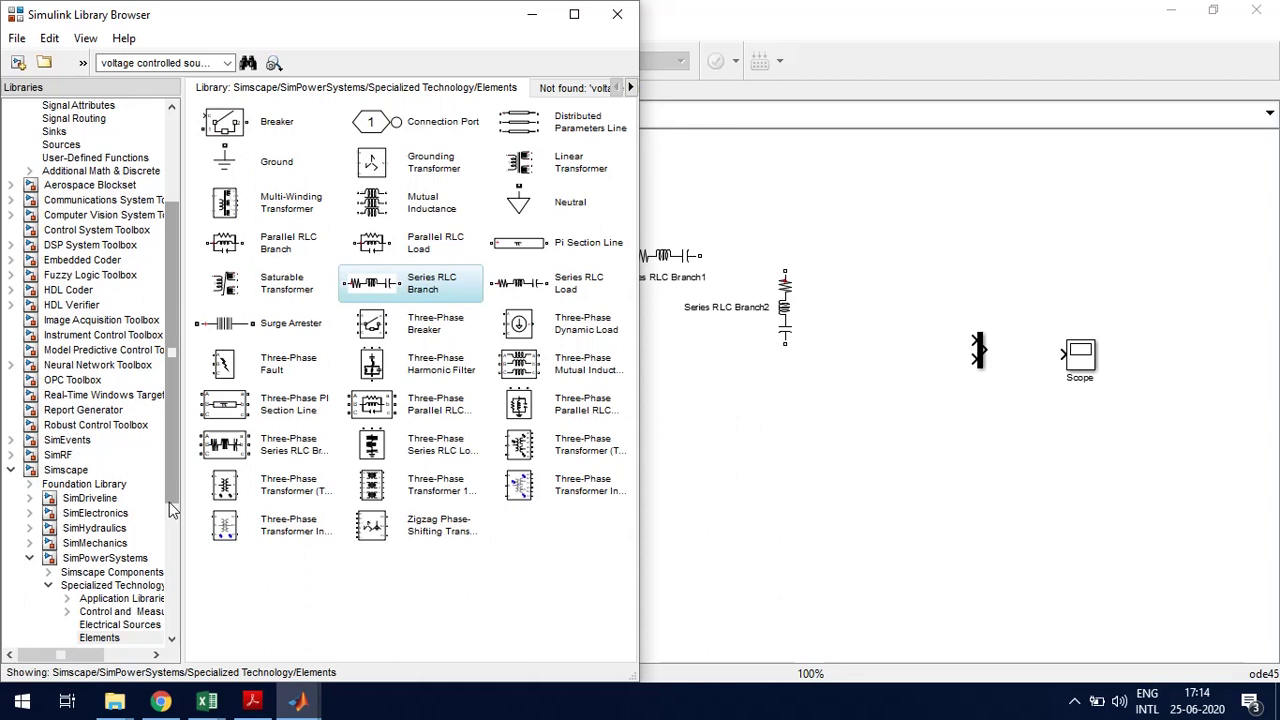
click(100, 637)
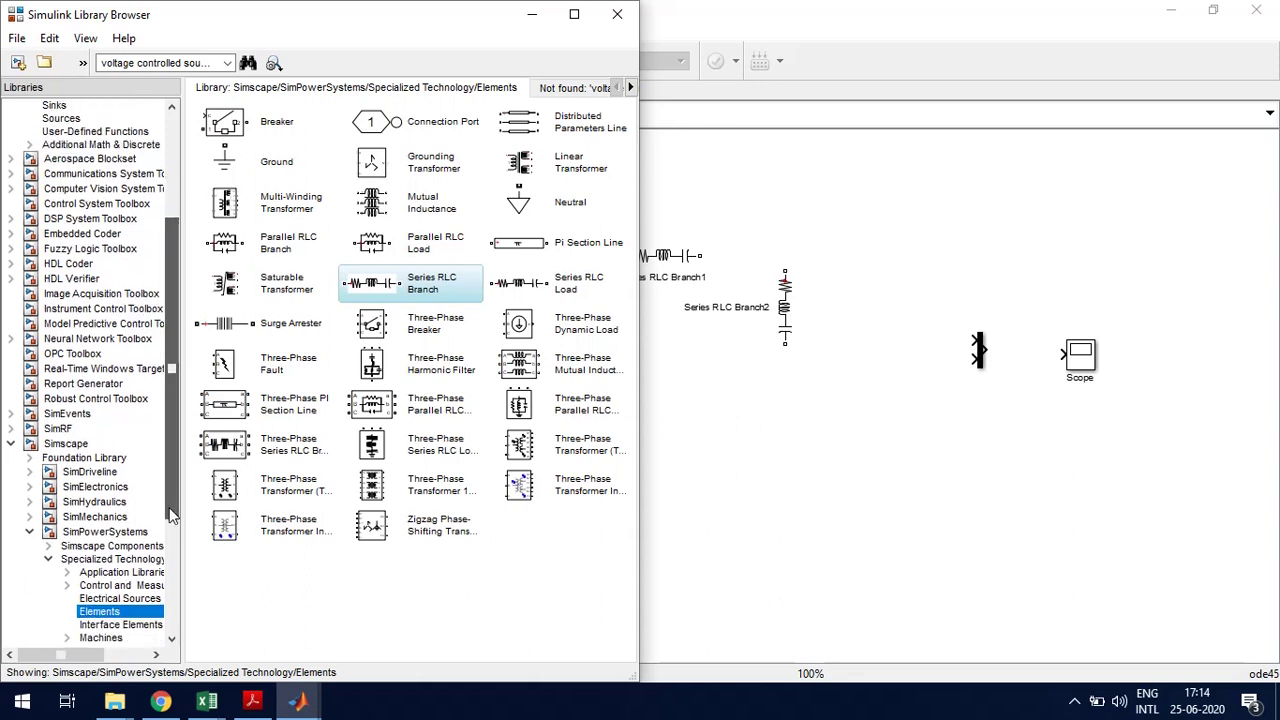
click(116, 599)
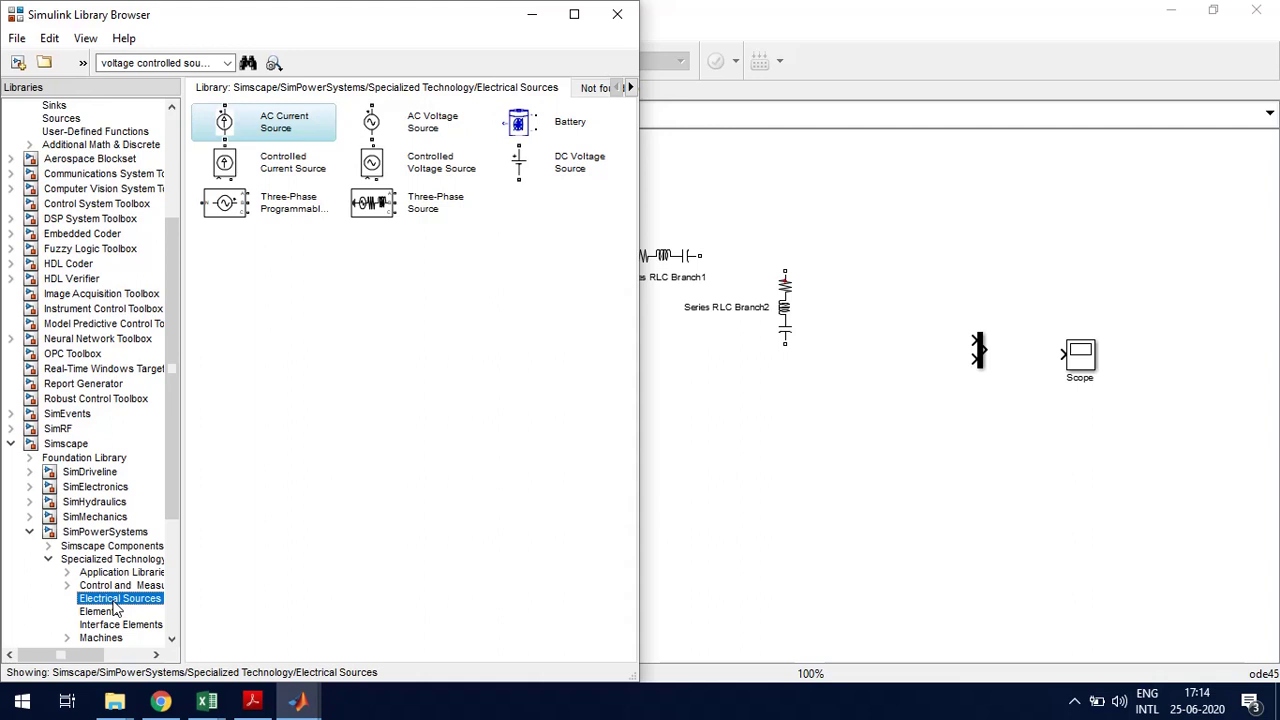
drag(455, 172, 399, 300)
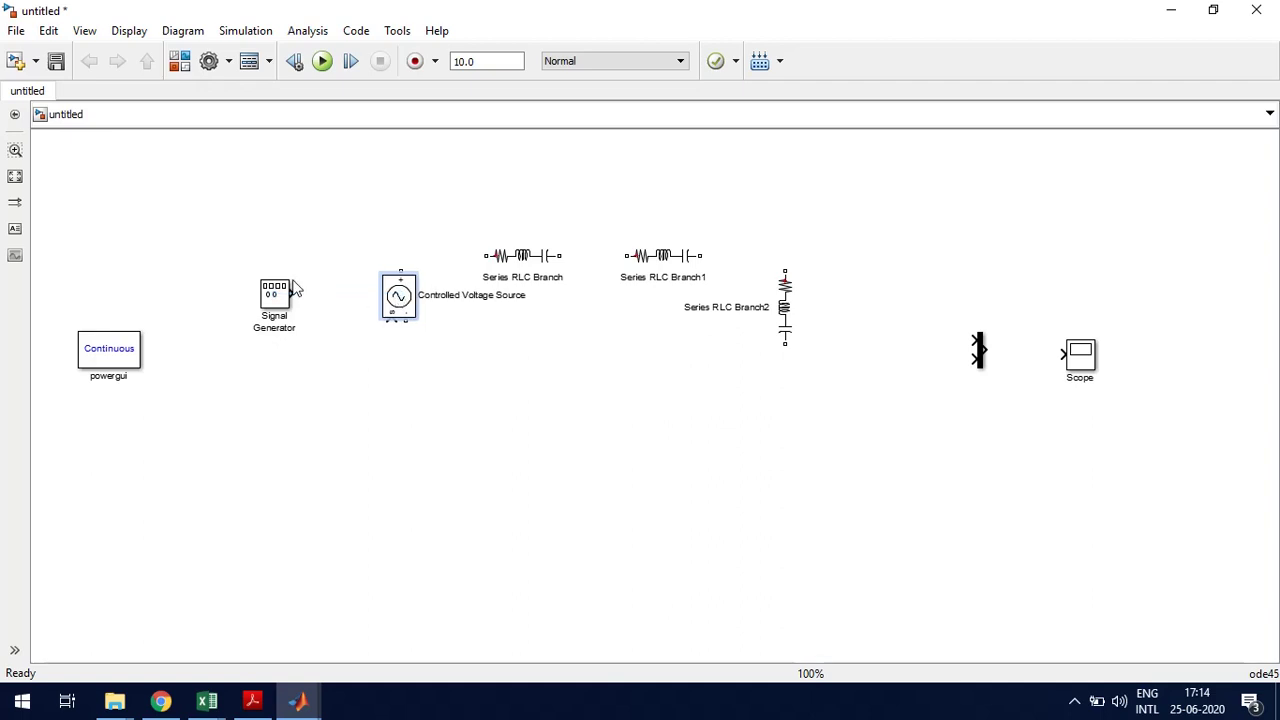
drag(280, 298, 300, 399)
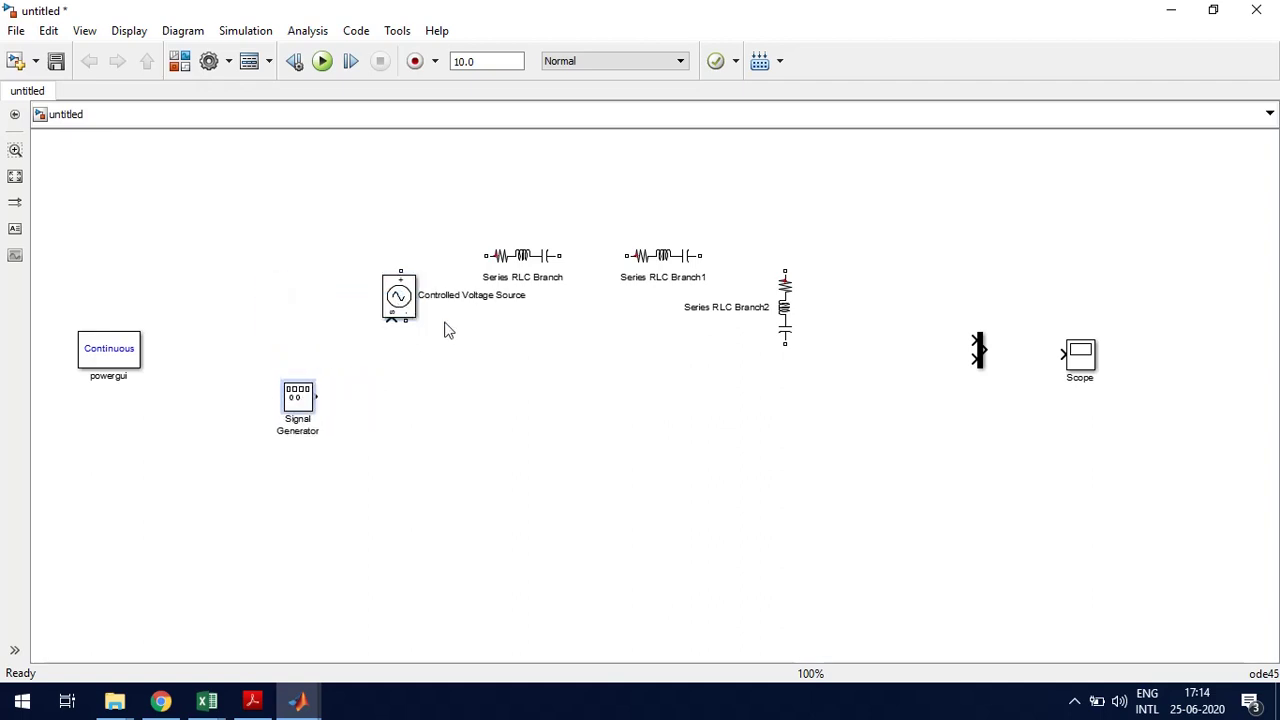
mouse_move(403, 320)
mouse_down()
mouse_move(405, 357)
mouse_move(405, 343)
mouse_up()
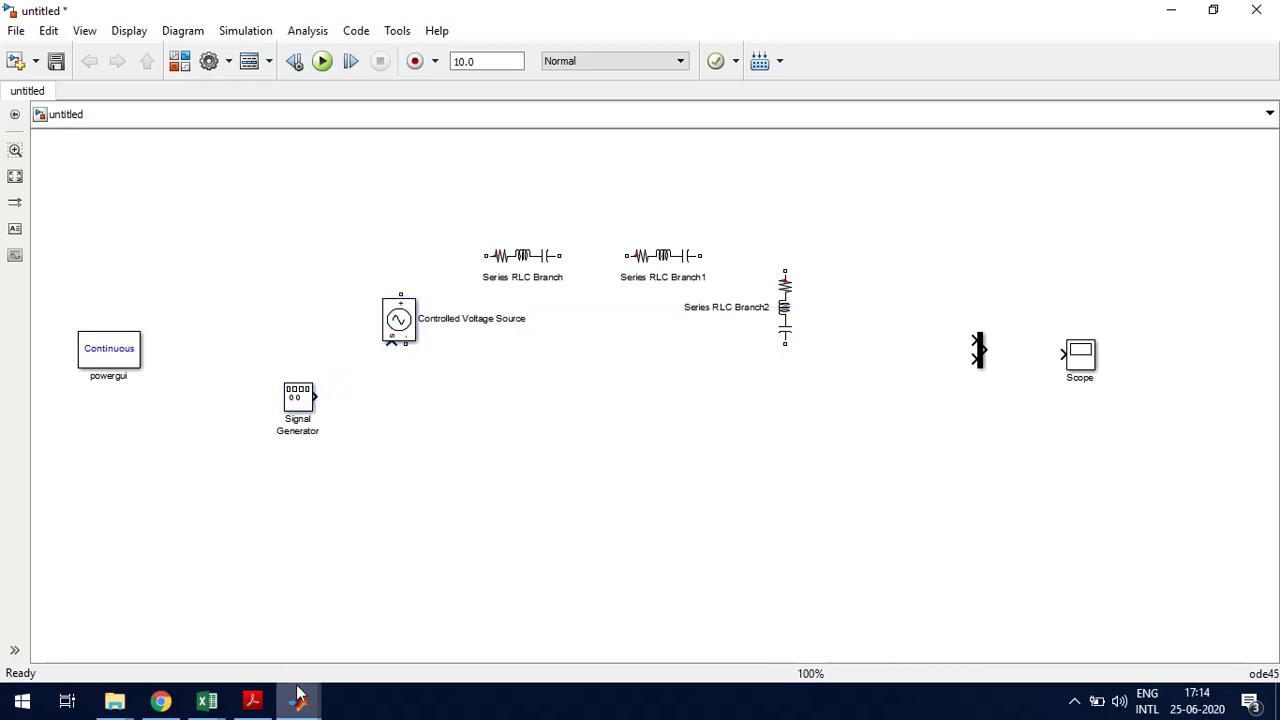
- Add a Voltage Measurement block from the Specialized Technology Measurements library to the model, just right of the vertical RLC branch
mouse_move(312, 697)
click(507, 638)
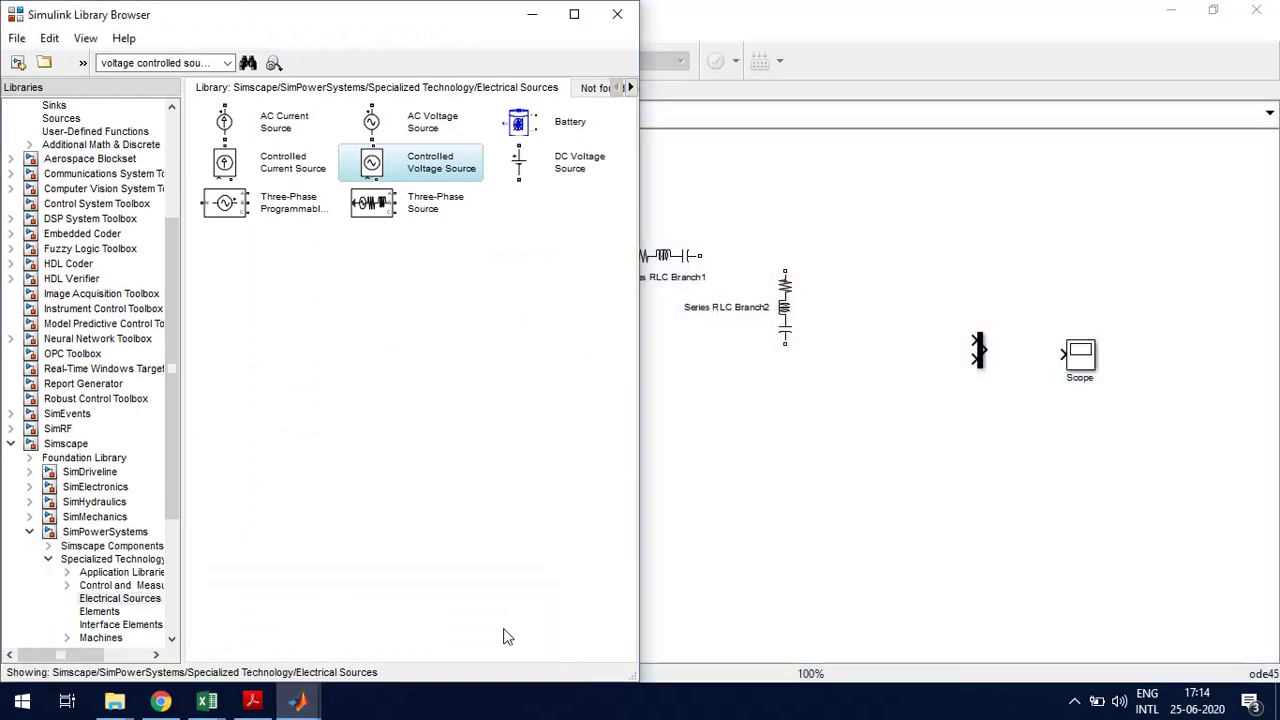
mouse_move(296, 700)
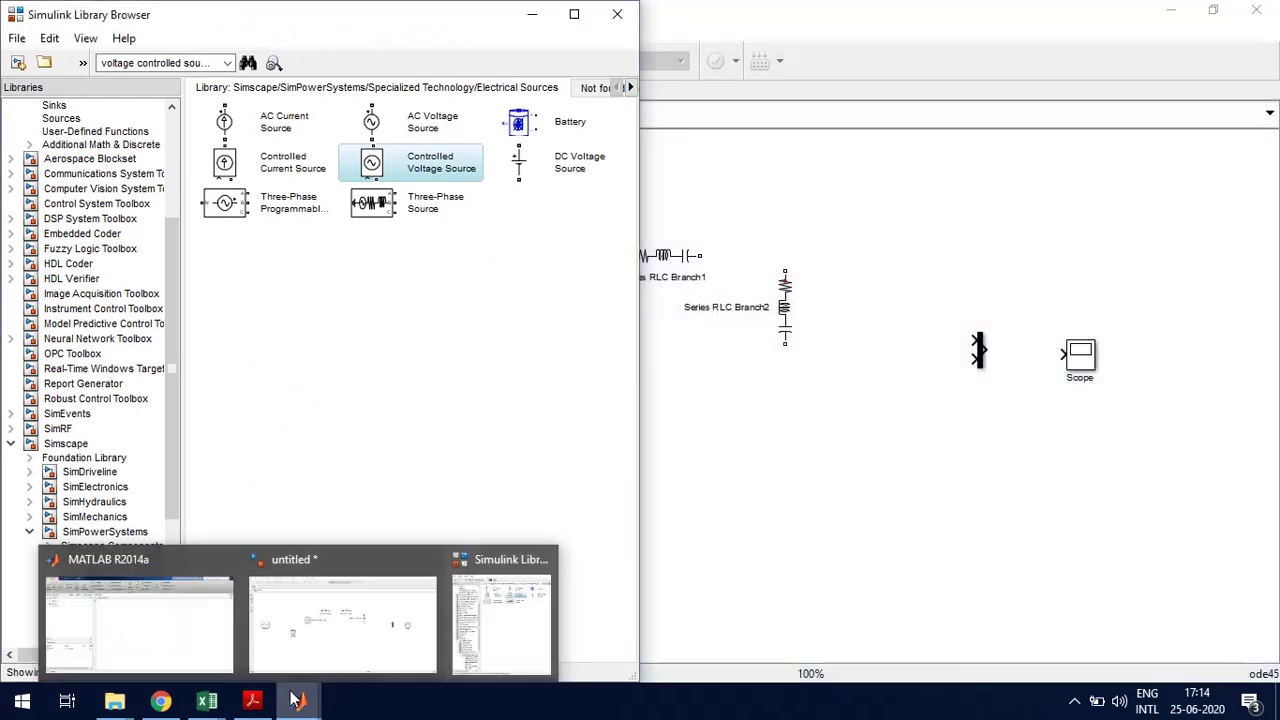
click(358, 619)
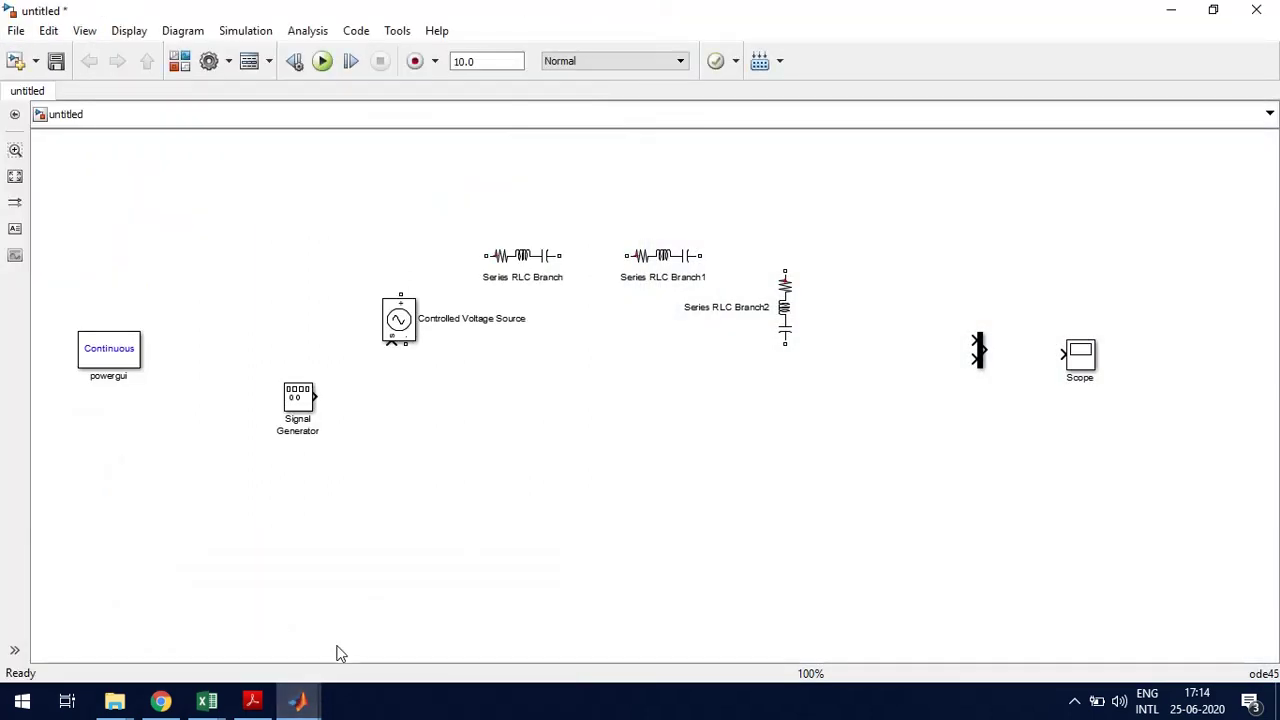
mouse_move(298, 698)
click(505, 635)
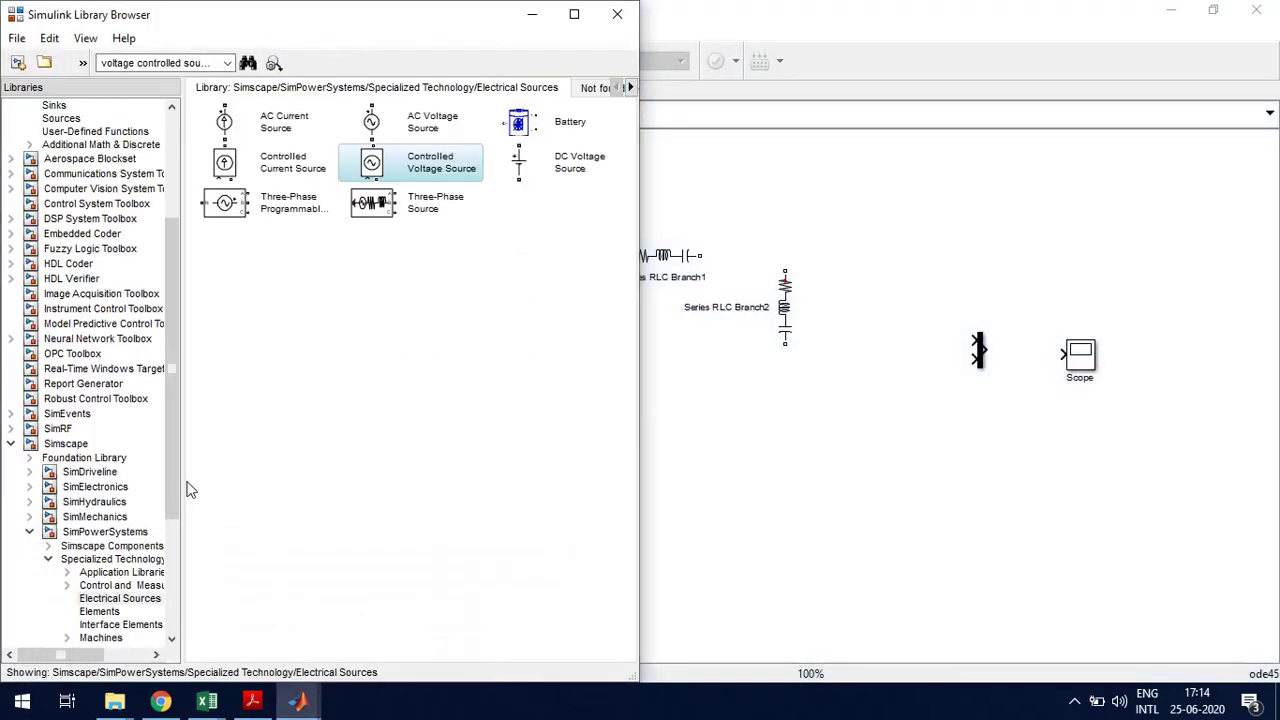
drag(171, 488, 178, 550)
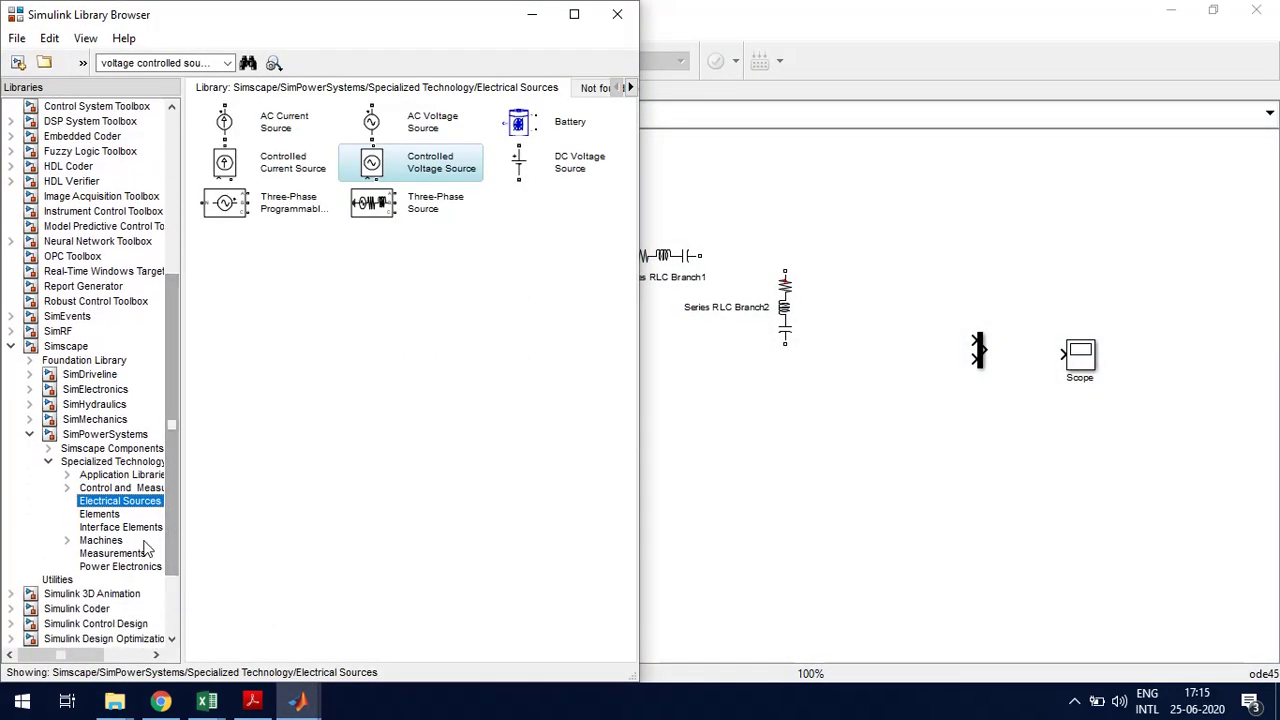
click(130, 556)
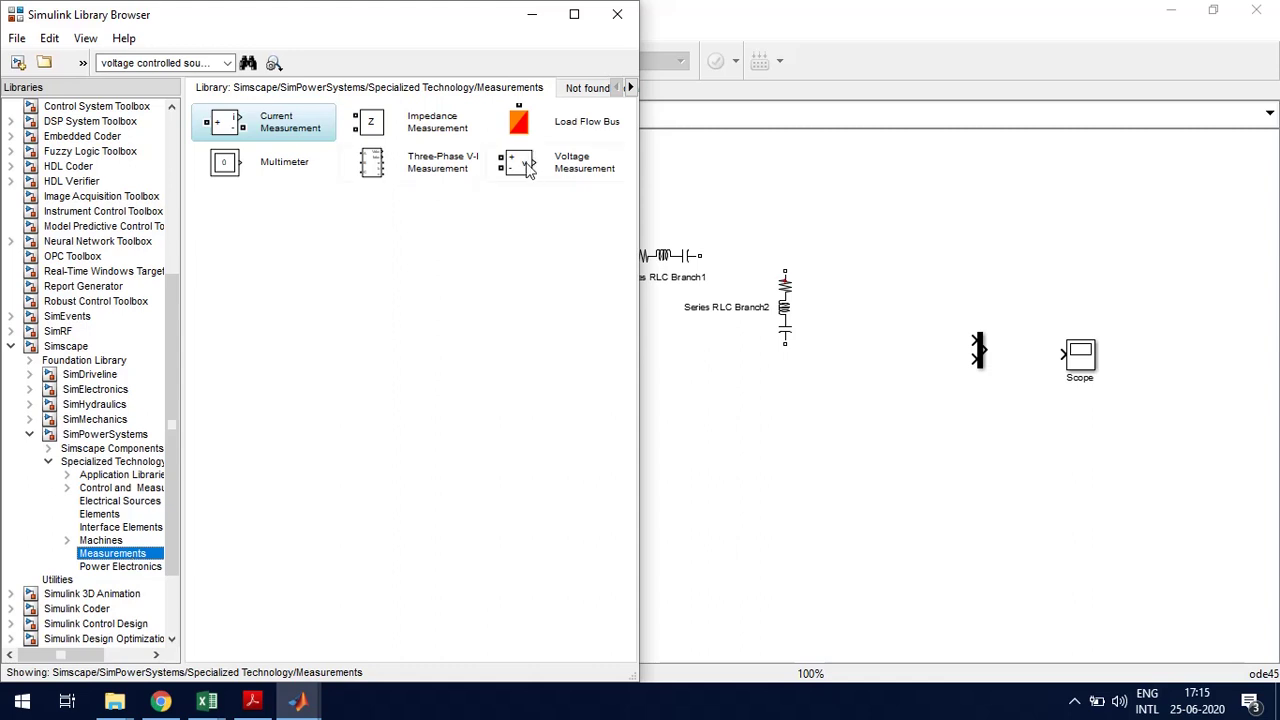
drag(528, 168, 877, 308)
click(811, 491)
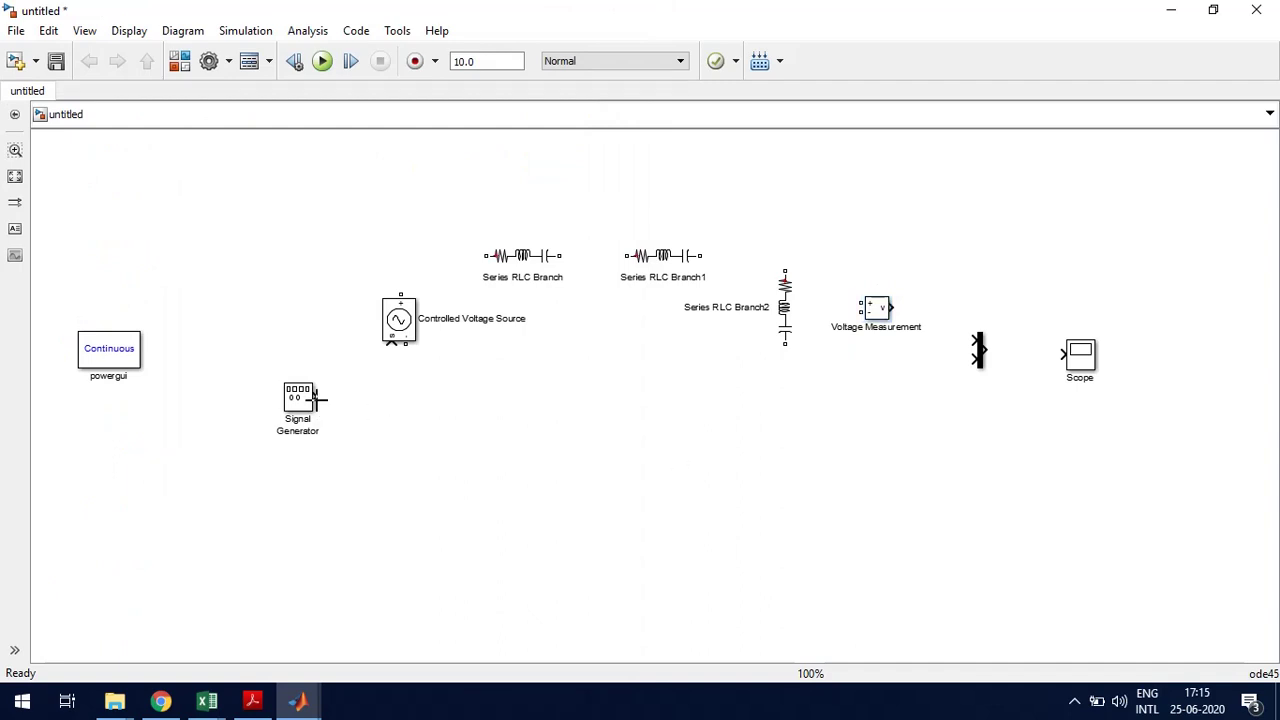
- Wire the Signal Generator to the Controlled Voltage Source's input and connect the source and three RLC branches in a closed series loop
drag(316, 397, 390, 345)
mouse_move(402, 290)
mouse_down()
mouse_move(428, 260)
mouse_move(621, 256)
mouse_up()
click(558, 262)
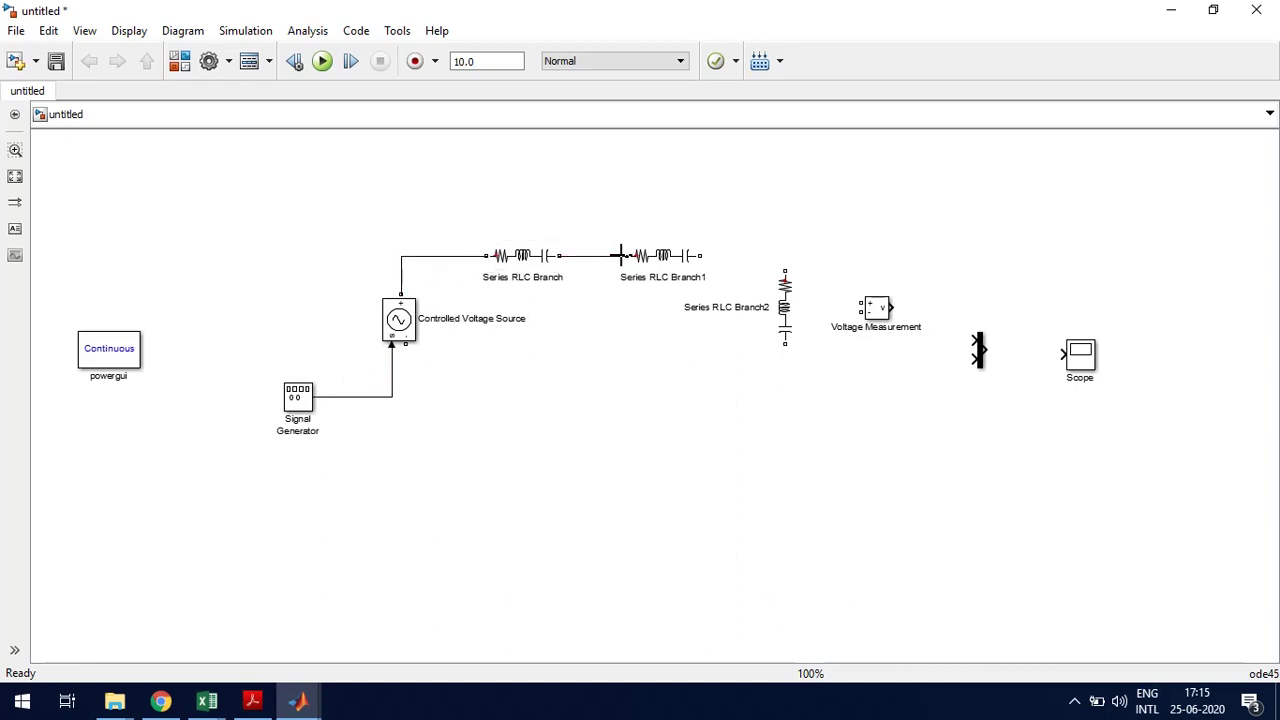
drag(703, 254, 786, 270)
click(785, 300)
drag(790, 345, 406, 354)
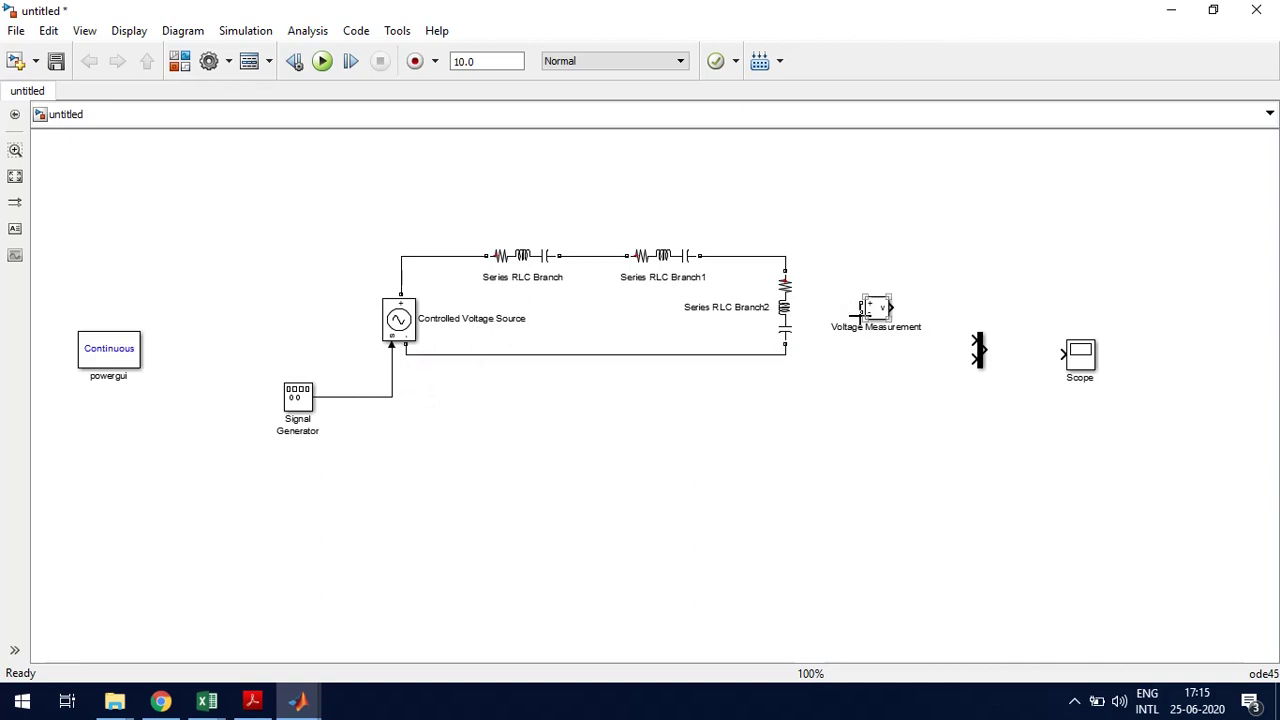
- Connect the Voltage Measurement block's positive and negative terminals across the vertical Series RLC Branch2
drag(858, 317, 786, 353)
drag(861, 302, 782, 268)
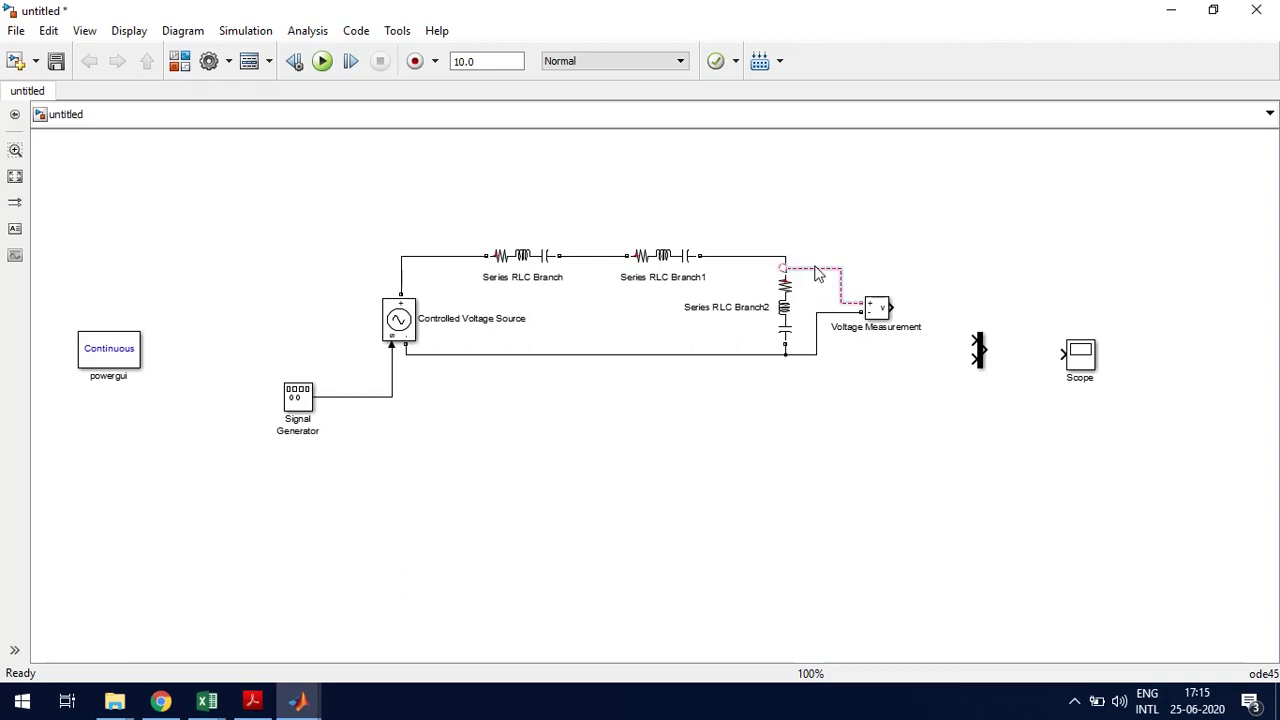
key(ctrl+z)
drag(858, 304, 786, 262)
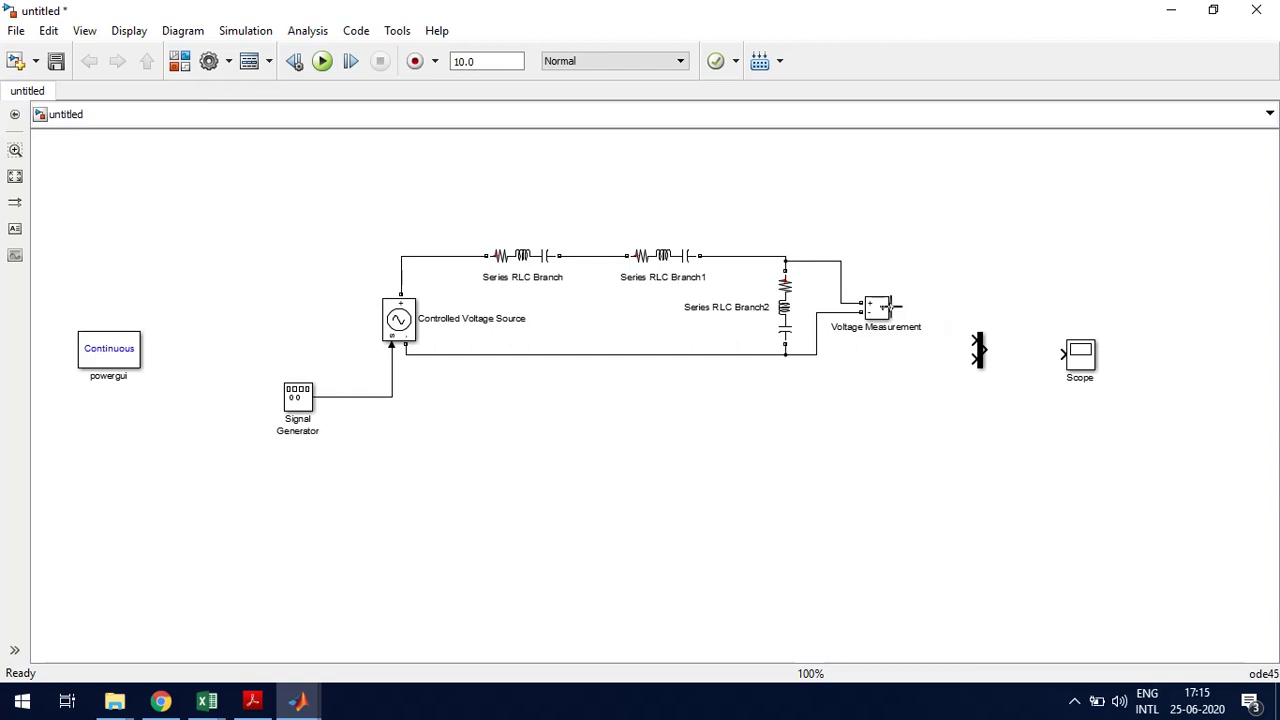
- Connect the Voltage Measurement output and the Signal Generator signal to the Mux's lower and upper inputs, and the Mux output to the Scope
drag(891, 307, 972, 360)
drag(973, 341, 330, 397)
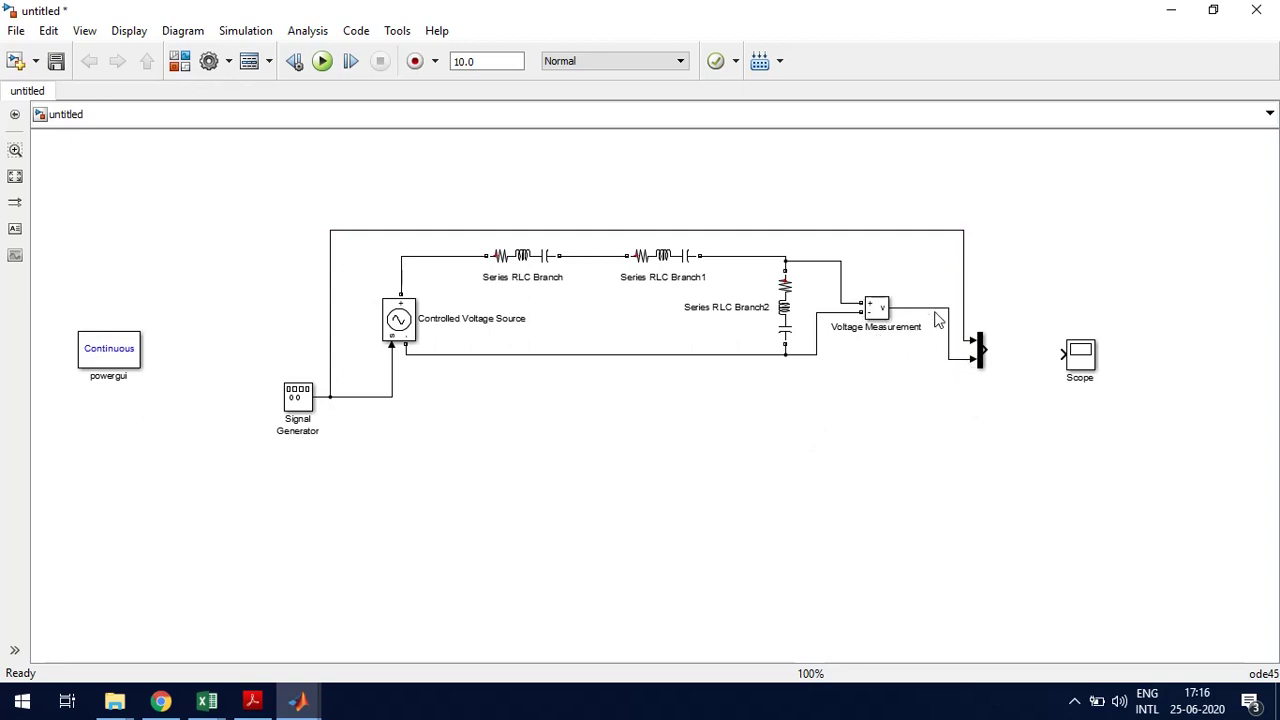
click(979, 362)
drag(988, 350, 1064, 354)
click(403, 342)
click(397, 285)
- Set the first Series RLC Branch to branch type R with a resistance of 1000 ohms
click(533, 262)
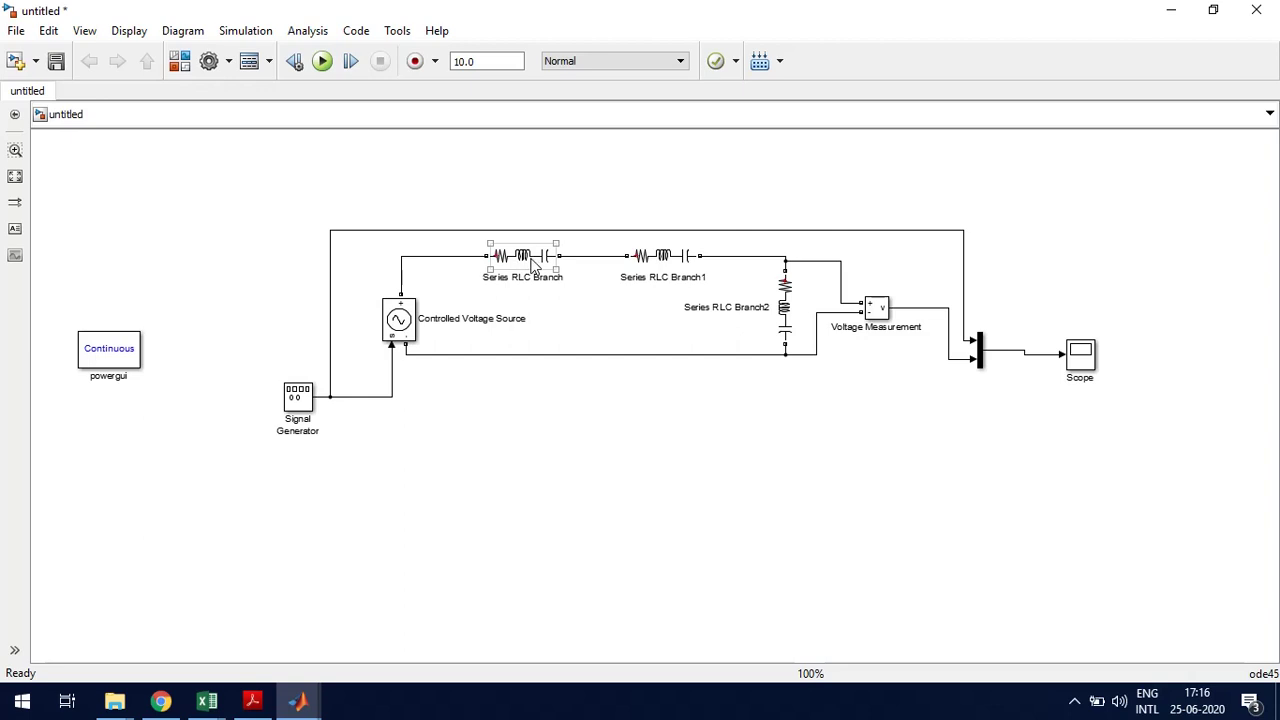
double_click(533, 262)
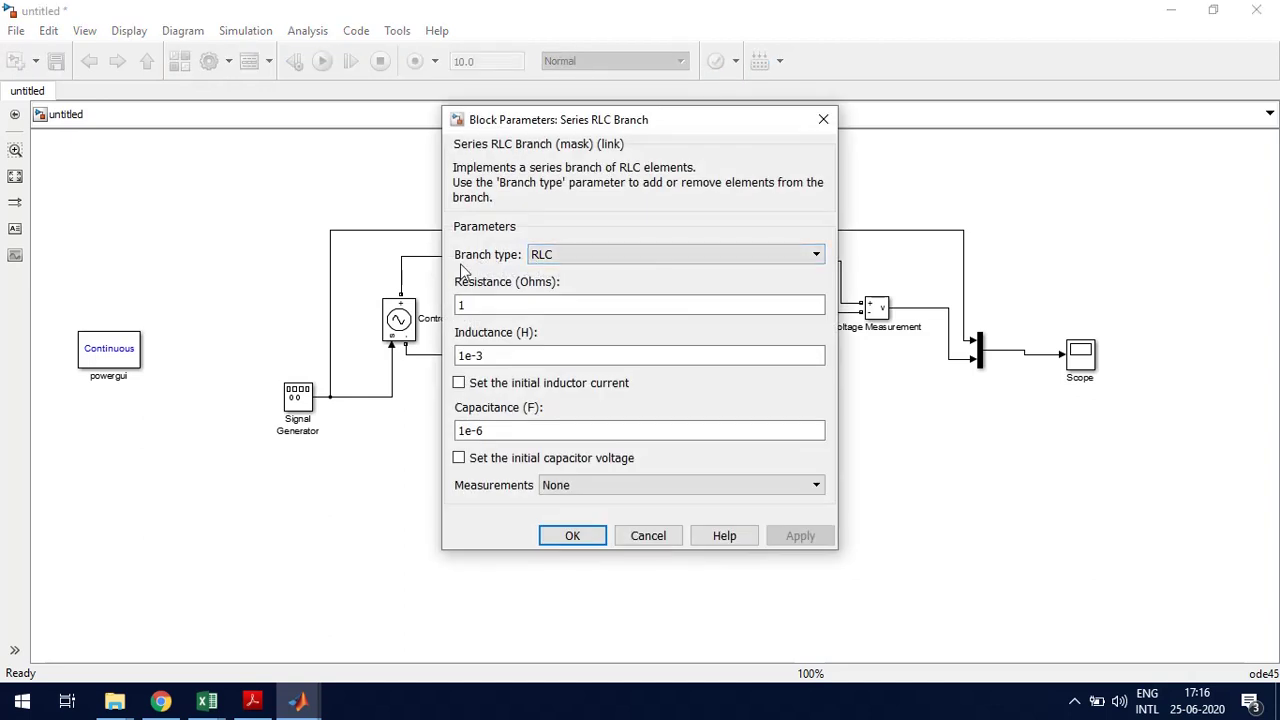
click(578, 253)
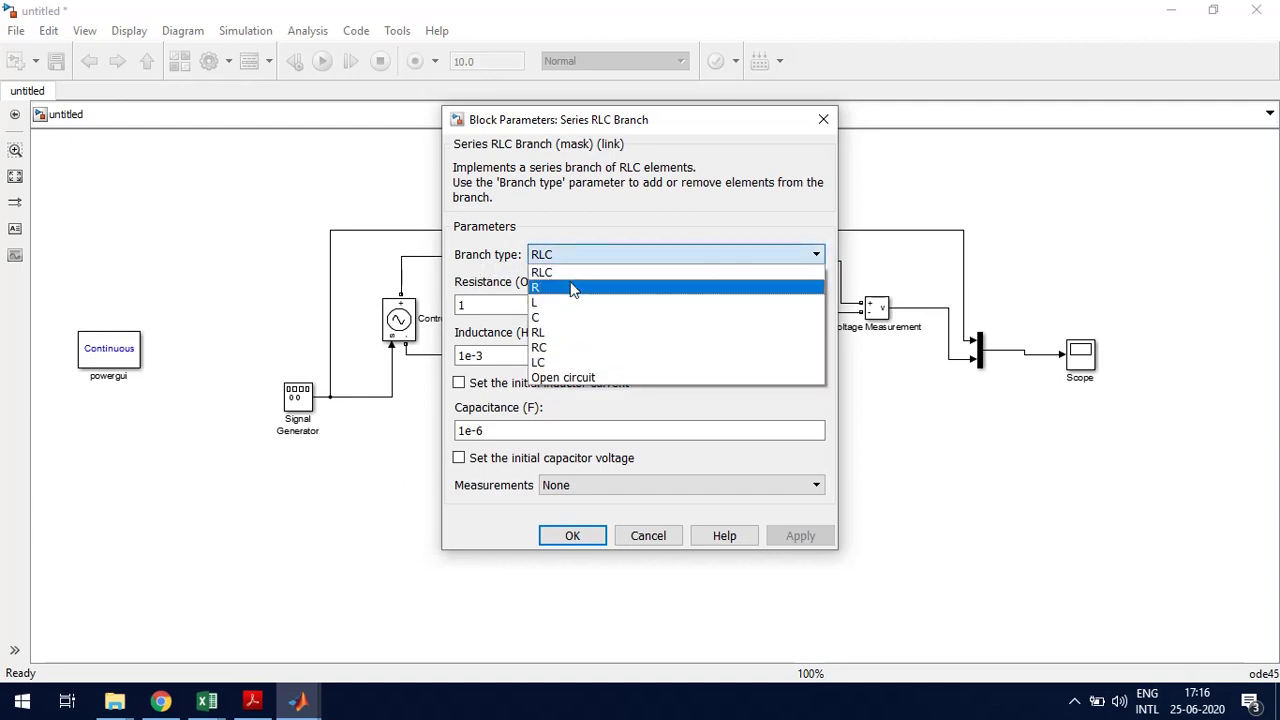
click(573, 289)
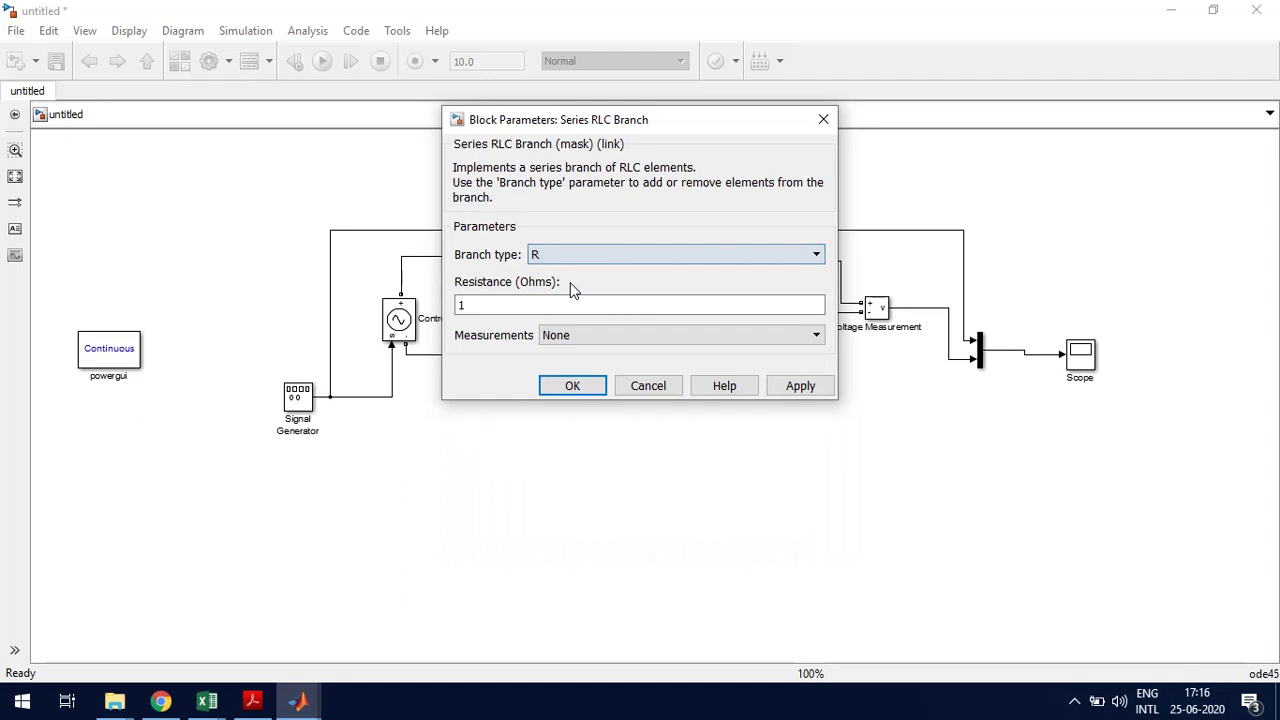
double_click(504, 306)
text(1000)
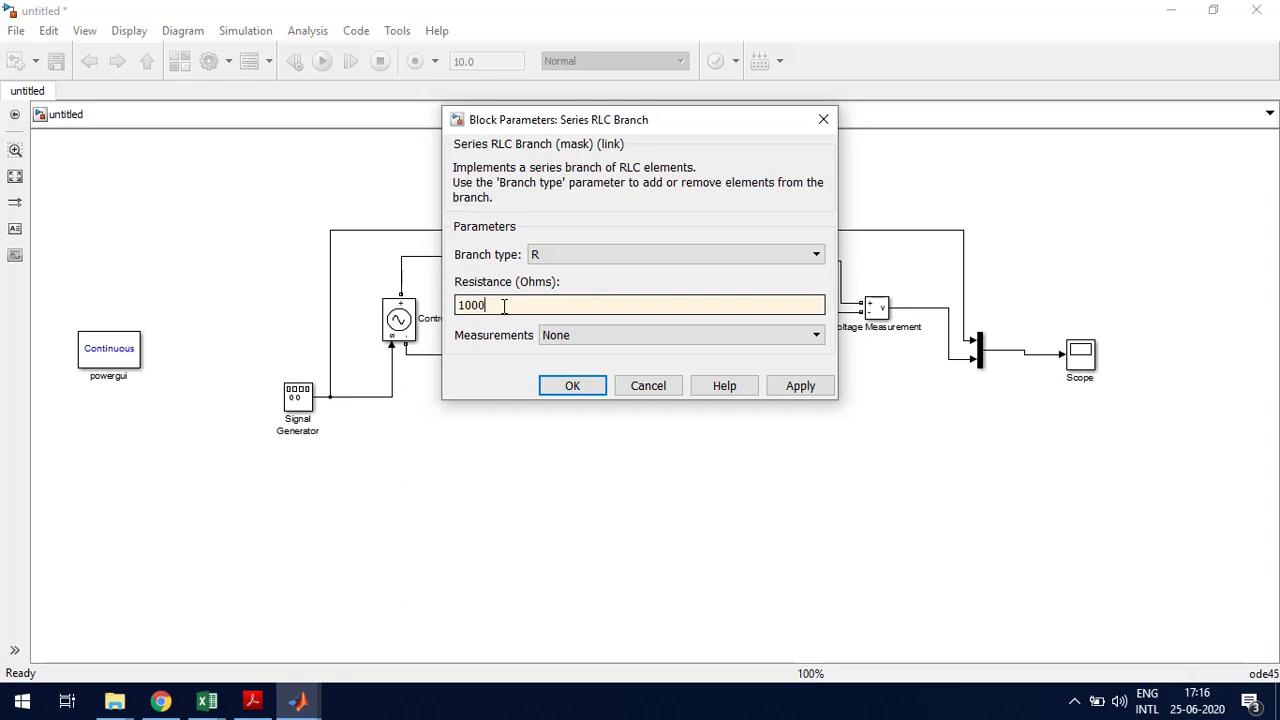
key(Return)
- Set Series RLC Branch1 to branch type L with an inductance of 5 H
click(670, 256)
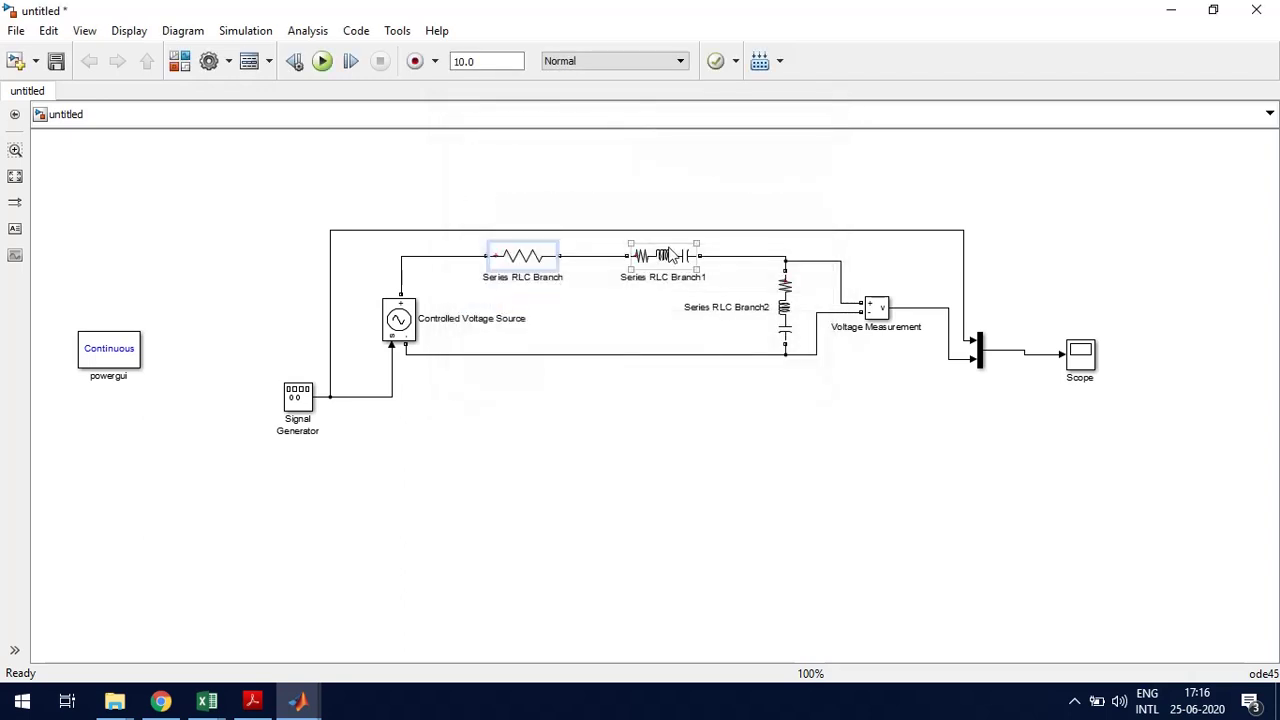
click(520, 256)
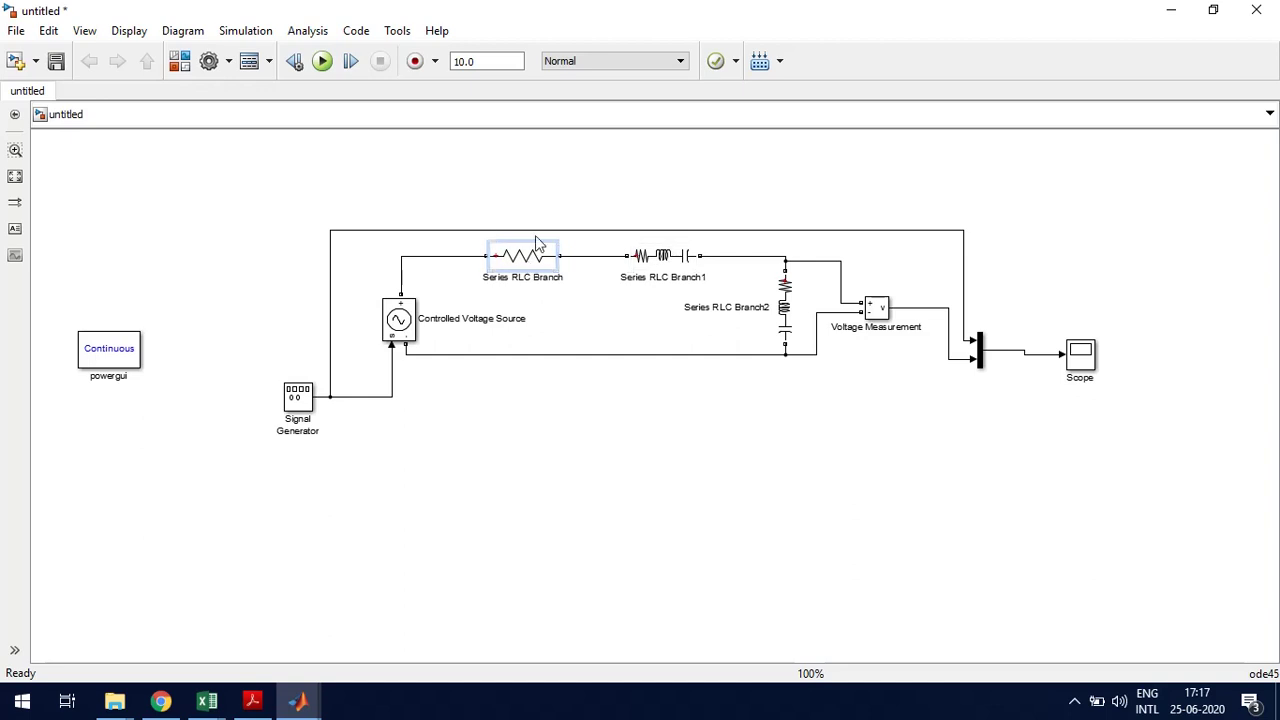
double_click(662, 256)
click(651, 260)
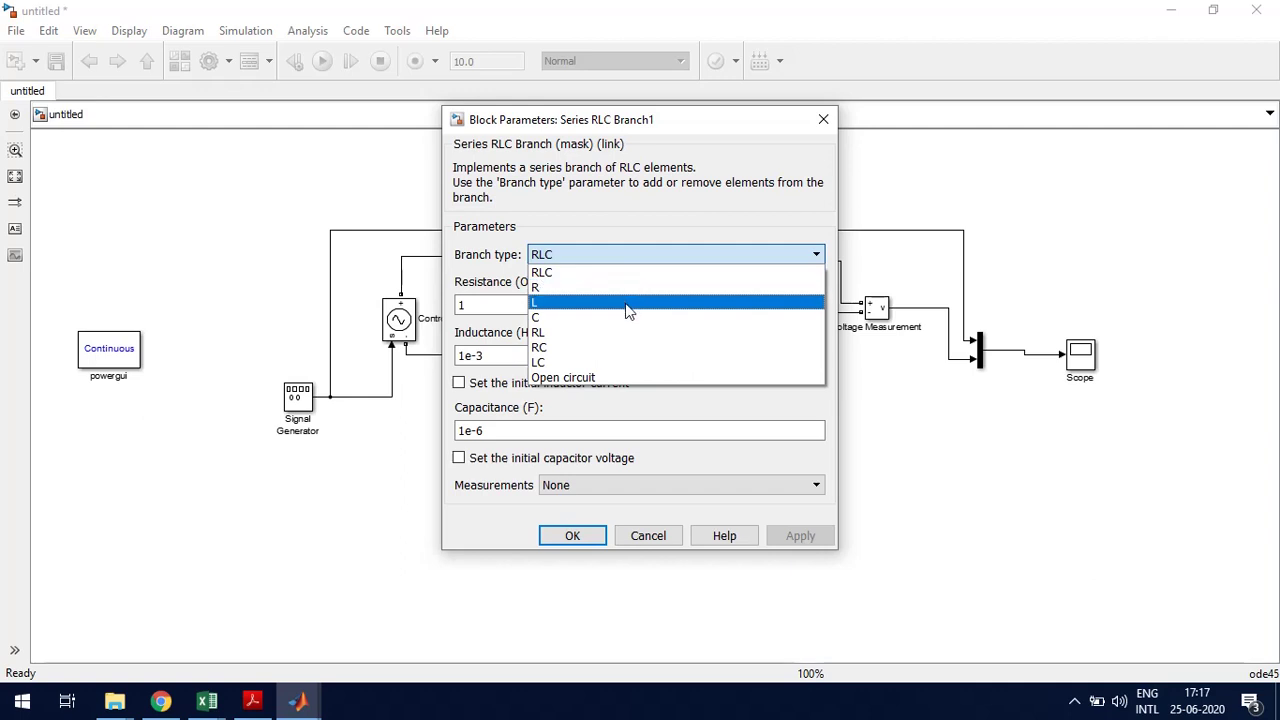
click(627, 303)
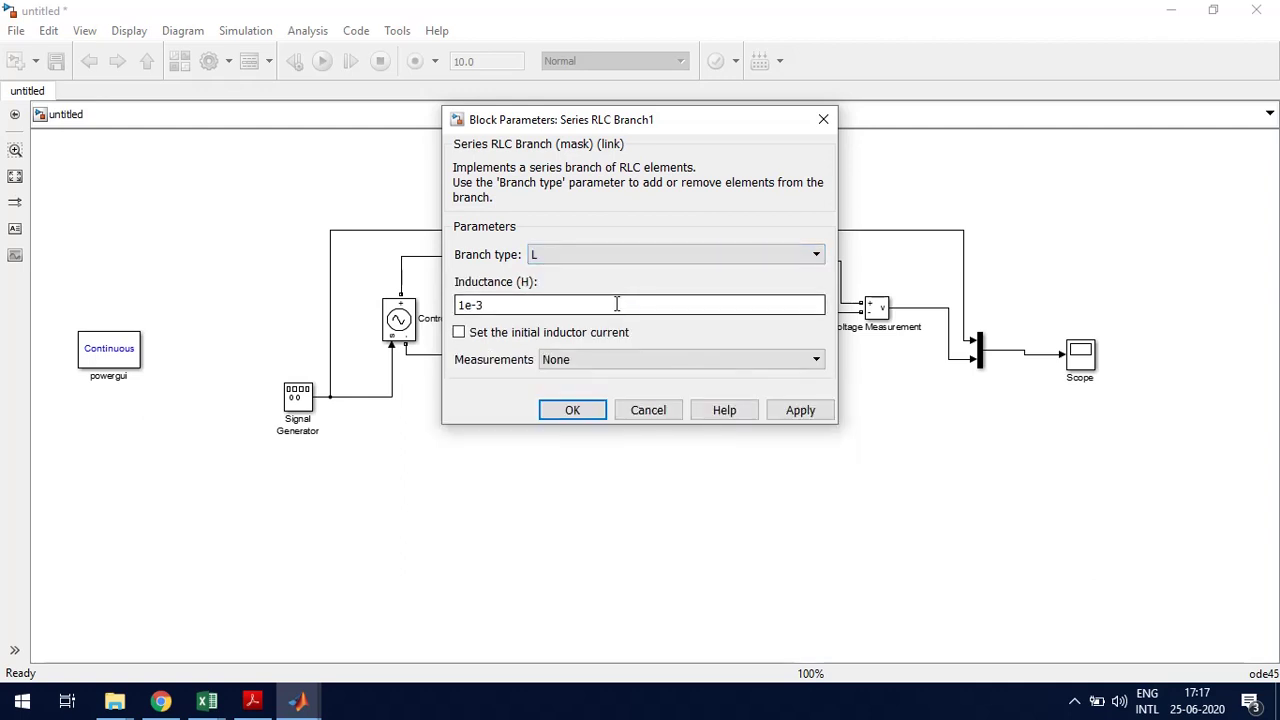
triple_click(616, 304)
text(5)
key(Return)
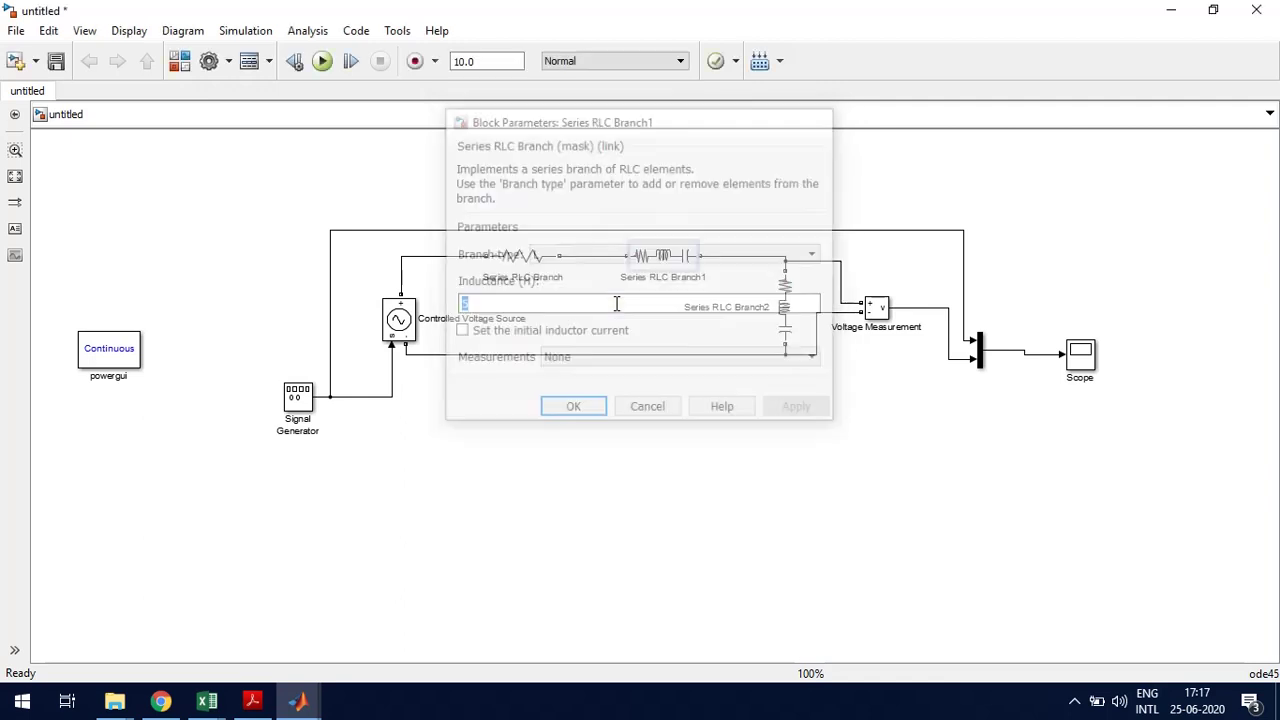
- Set the vertical Series RLC Branch2 to branch type C with a capacitance of 10e-6 F
click(780, 305)
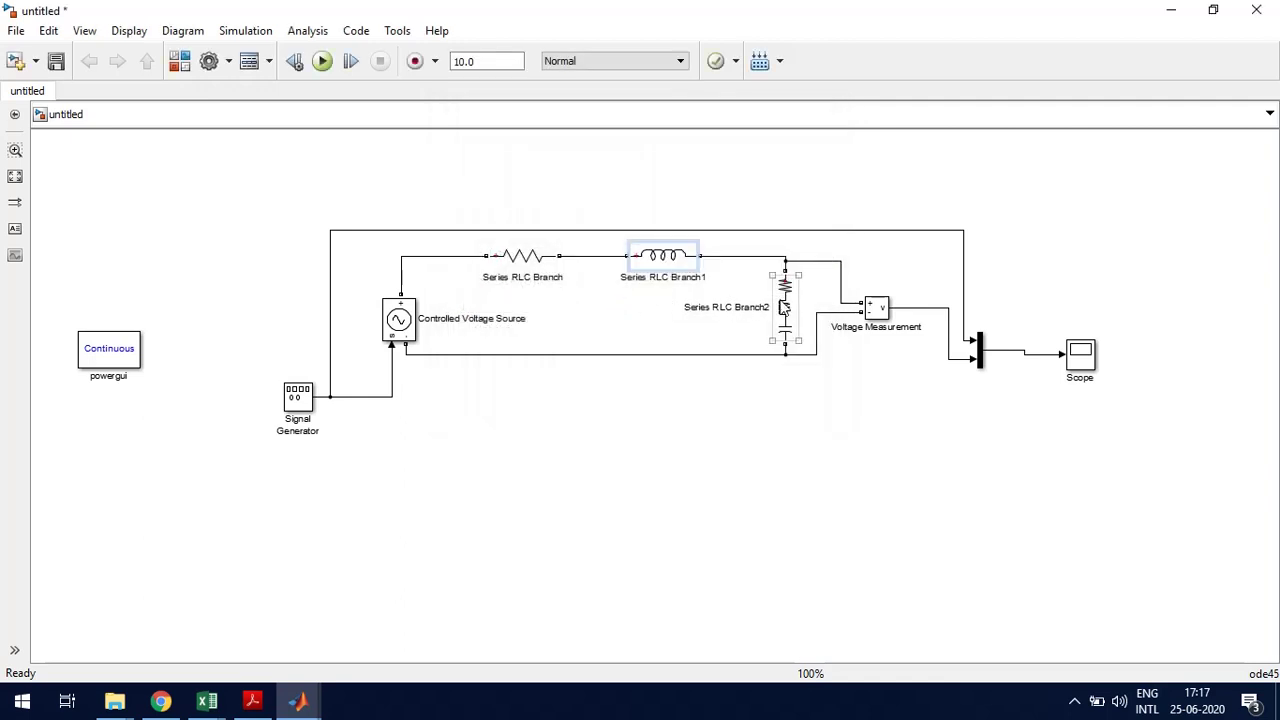
double_click(784, 307)
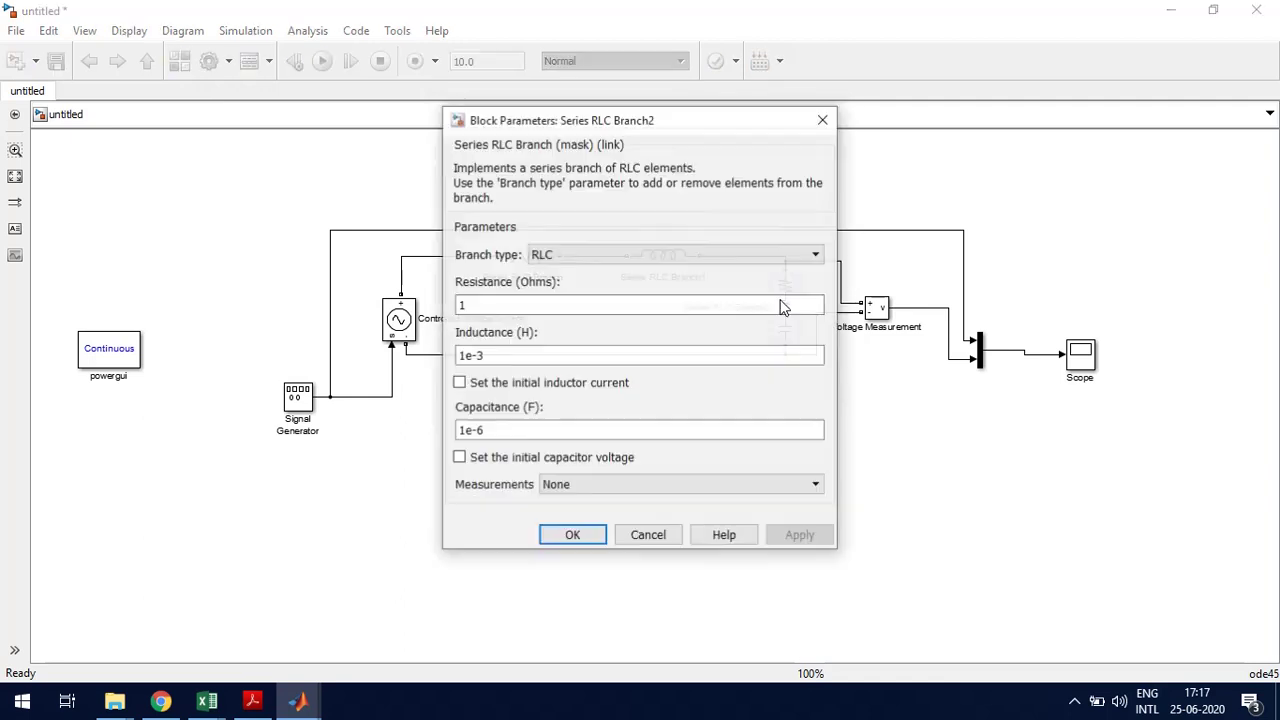
click(743, 255)
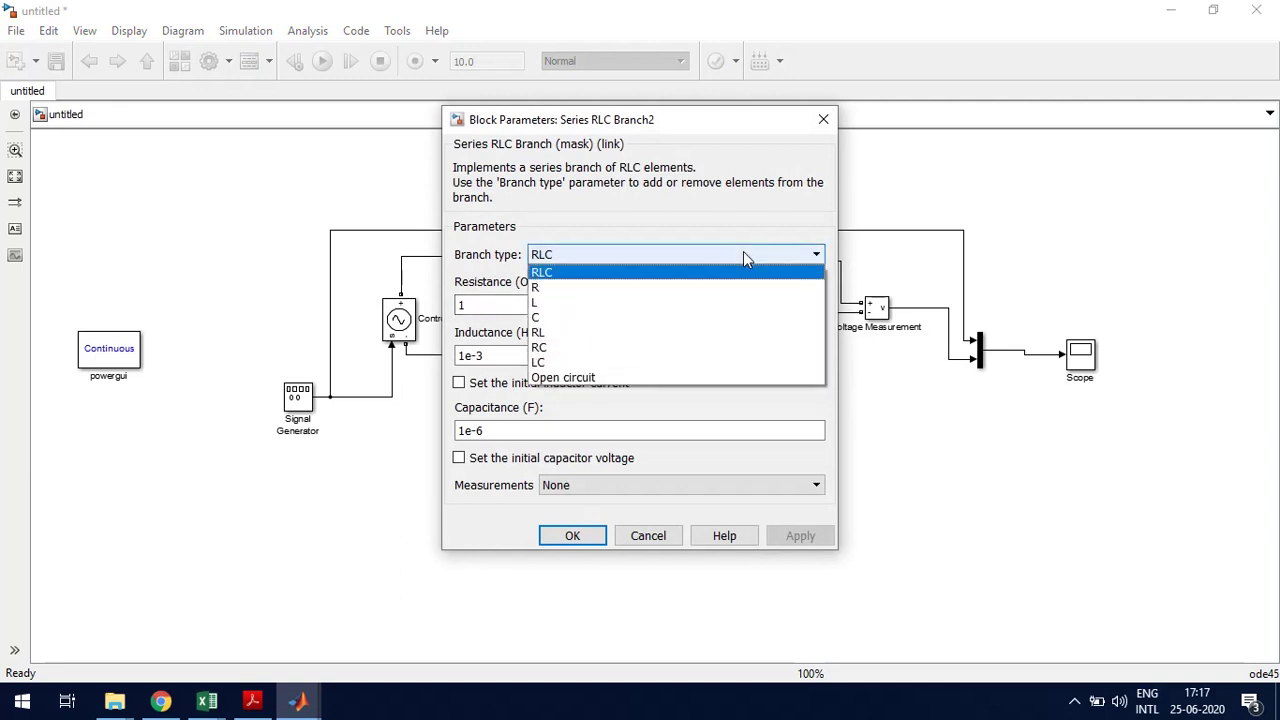
click(695, 318)
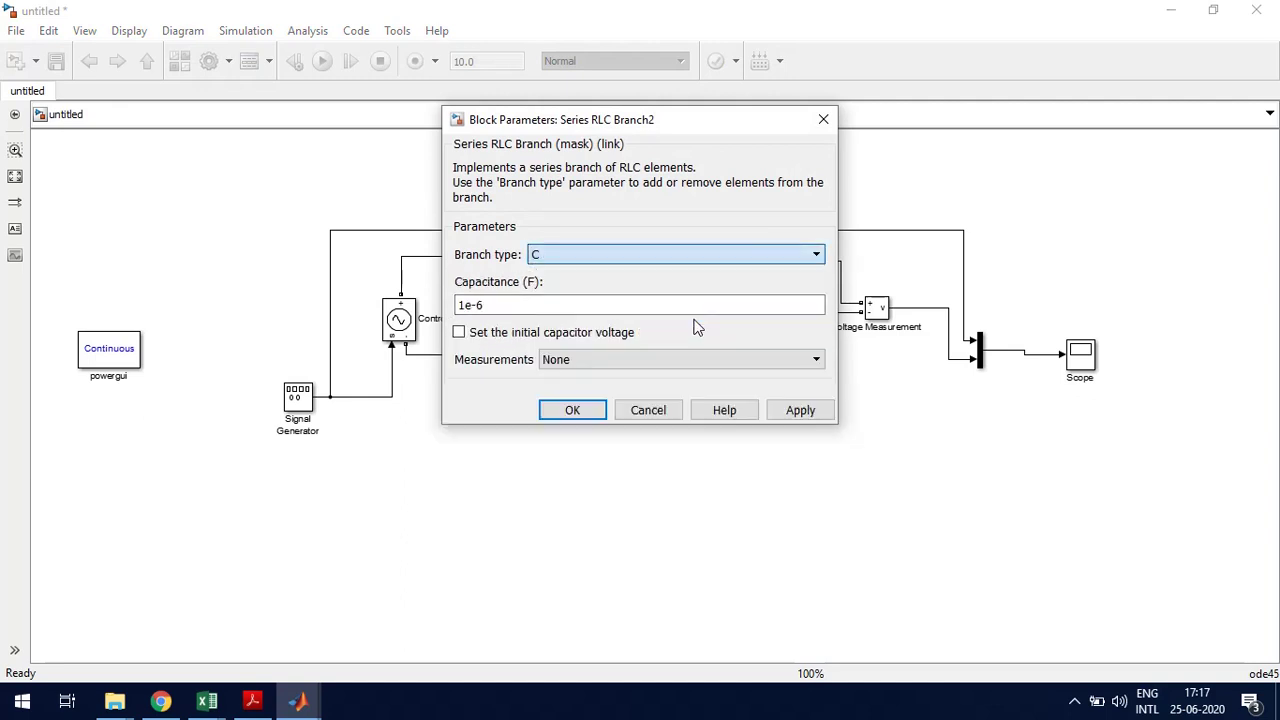
click(475, 310)
mouse_move(458, 306)
mouse_down()
mouse_move(484, 306)
mouse_move(469, 306)
mouse_up()
click(466, 308)
text(0)
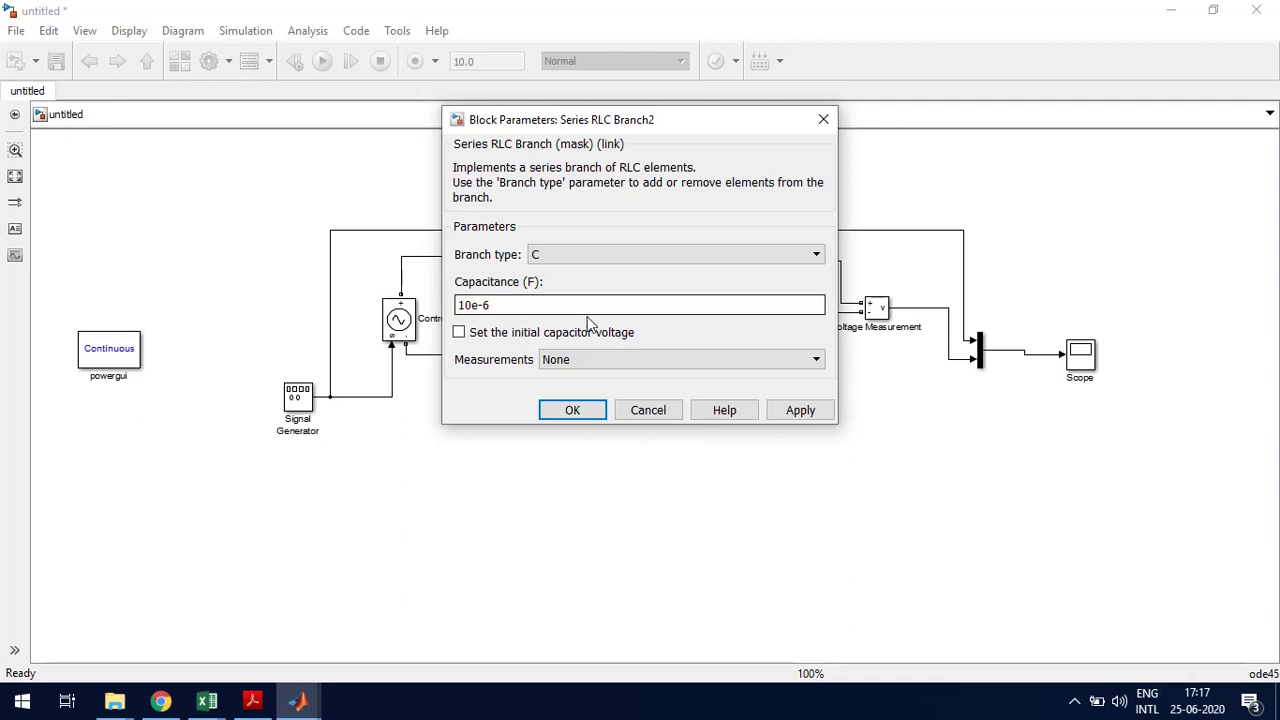
key(Return)
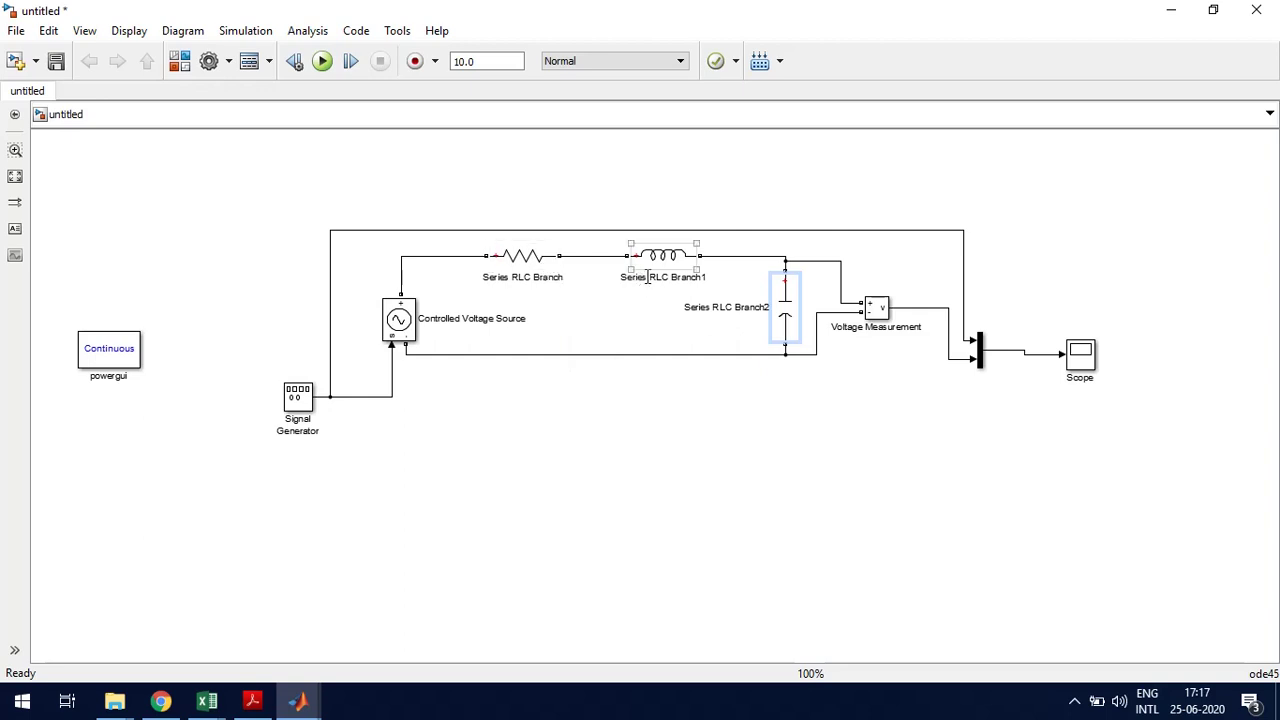
click(793, 326)
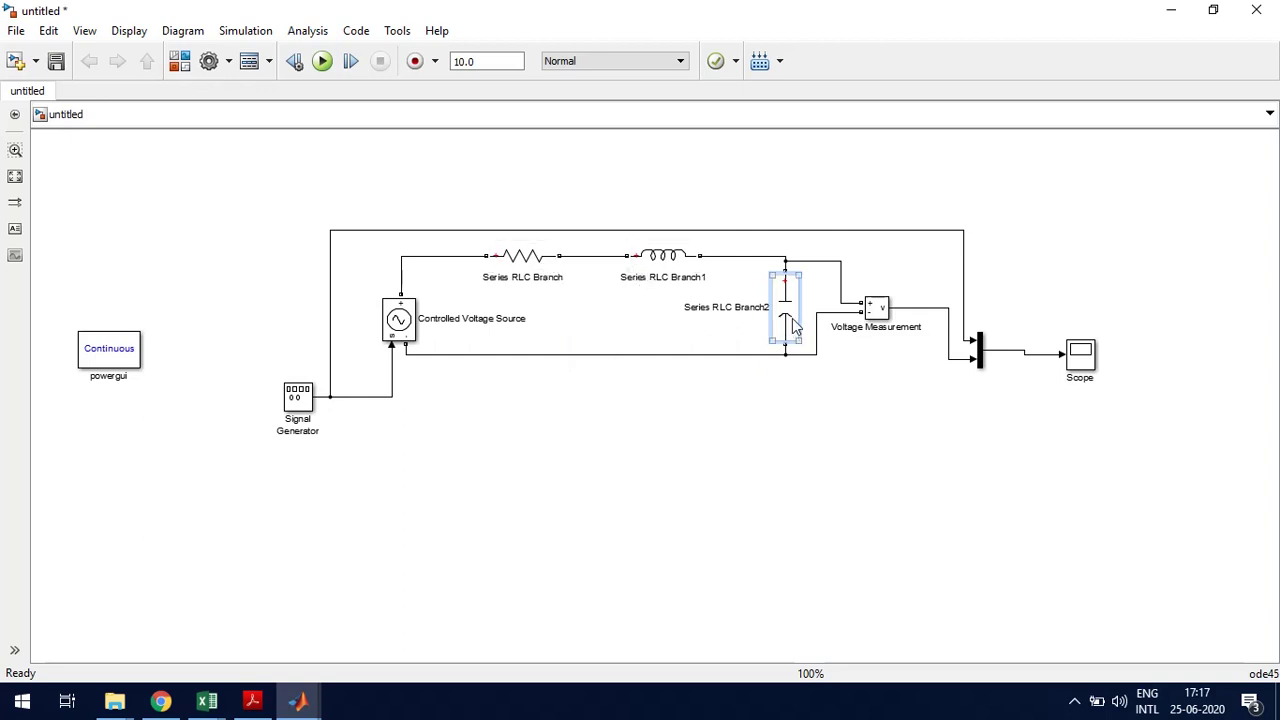
click(820, 272)
- Set the Signal Generator to a square waveform with an amplitude of 5
click(306, 405)
double_click(297, 403)
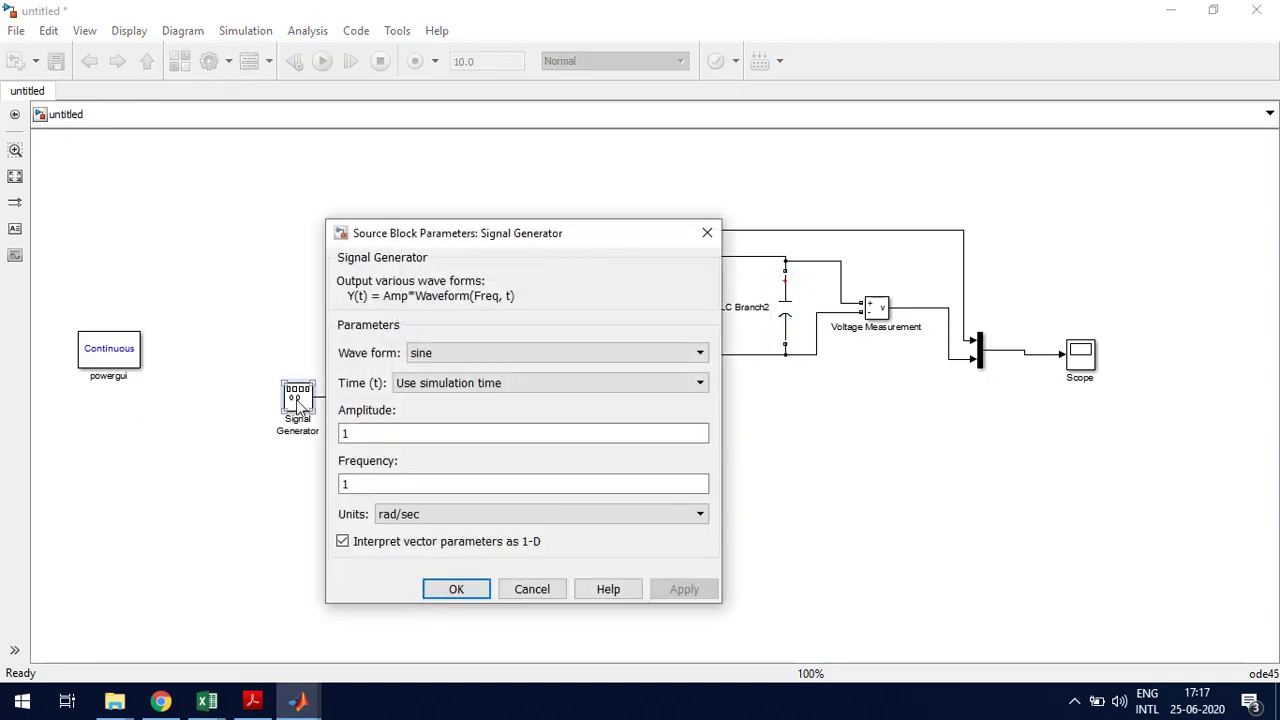
click(523, 352)
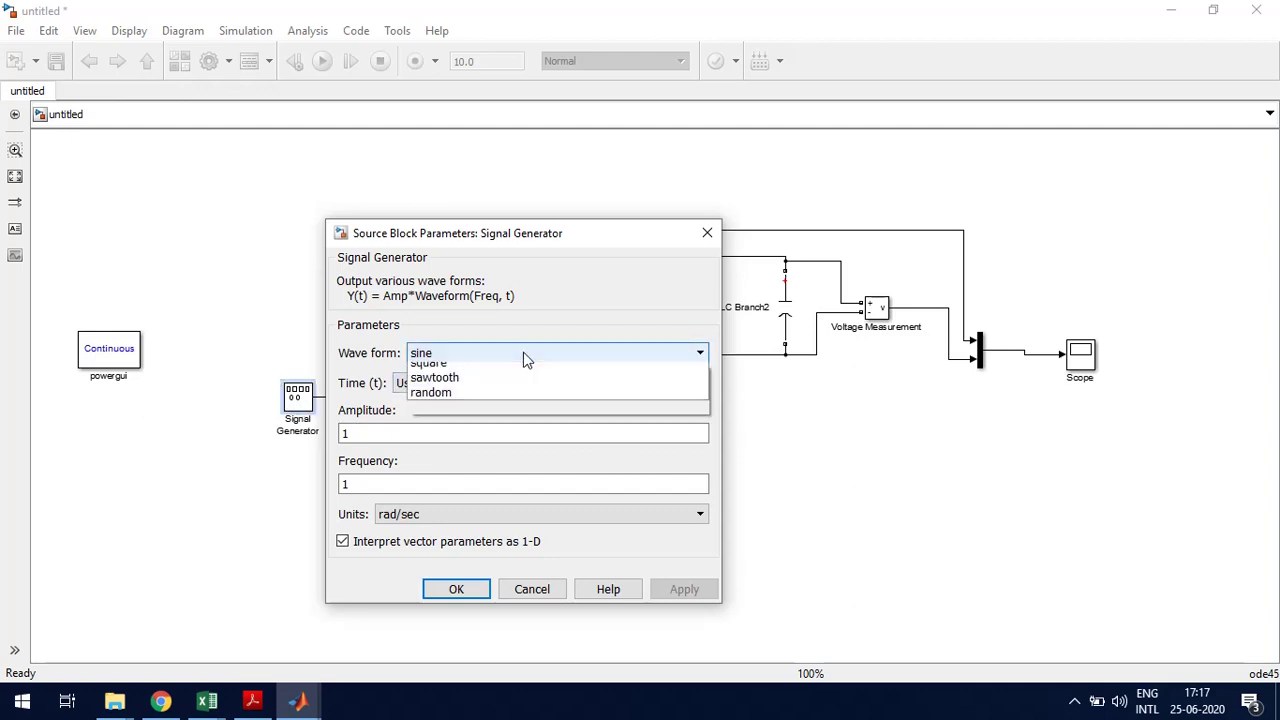
click(505, 387)
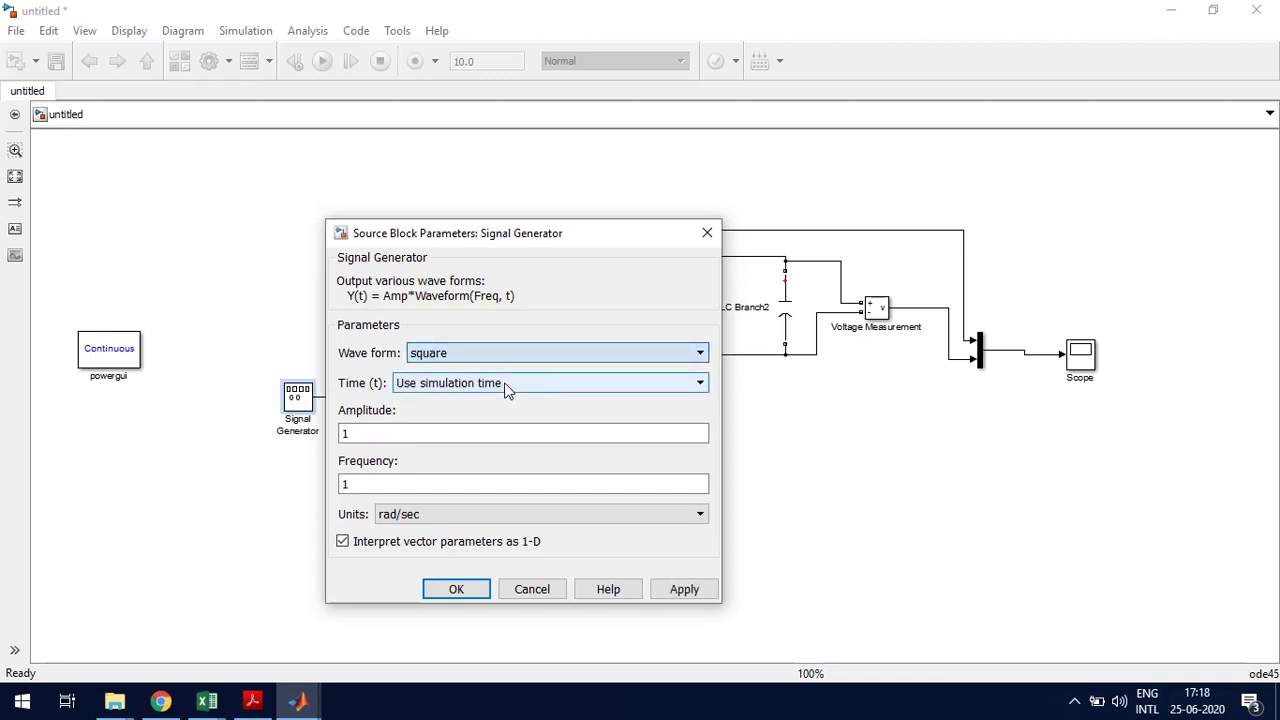
drag(397, 433, 349, 437)
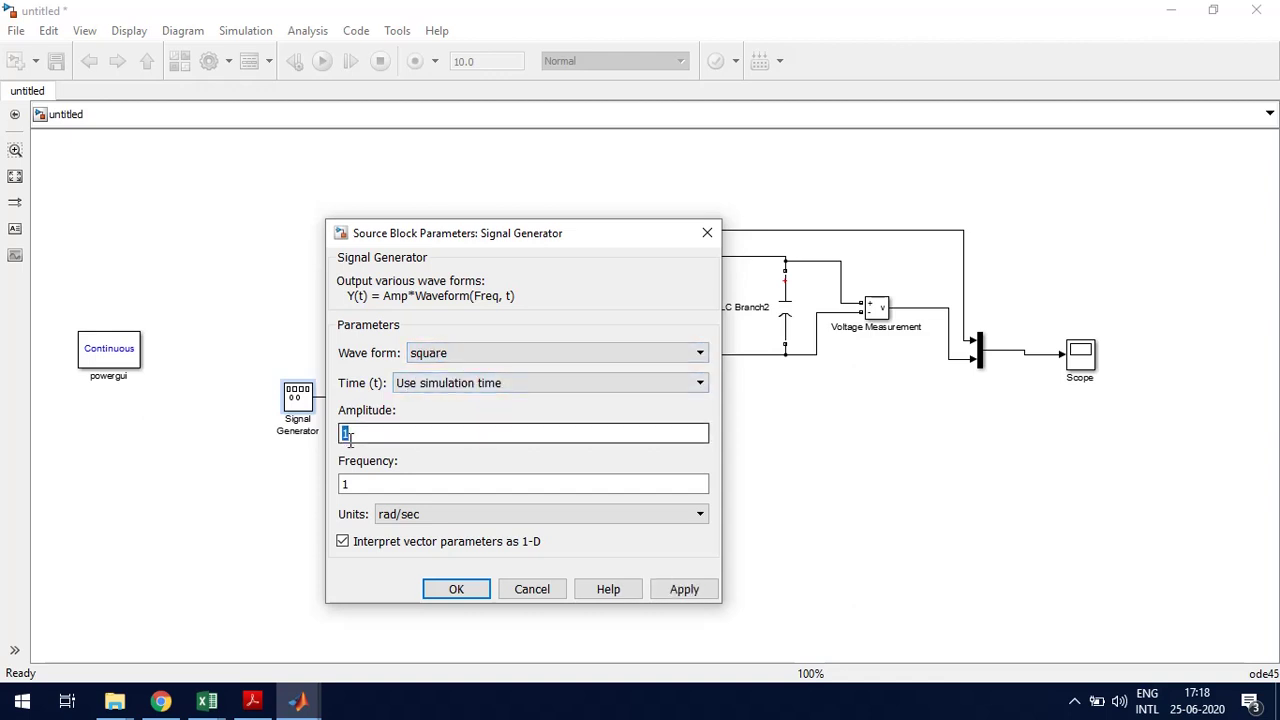
text(5)
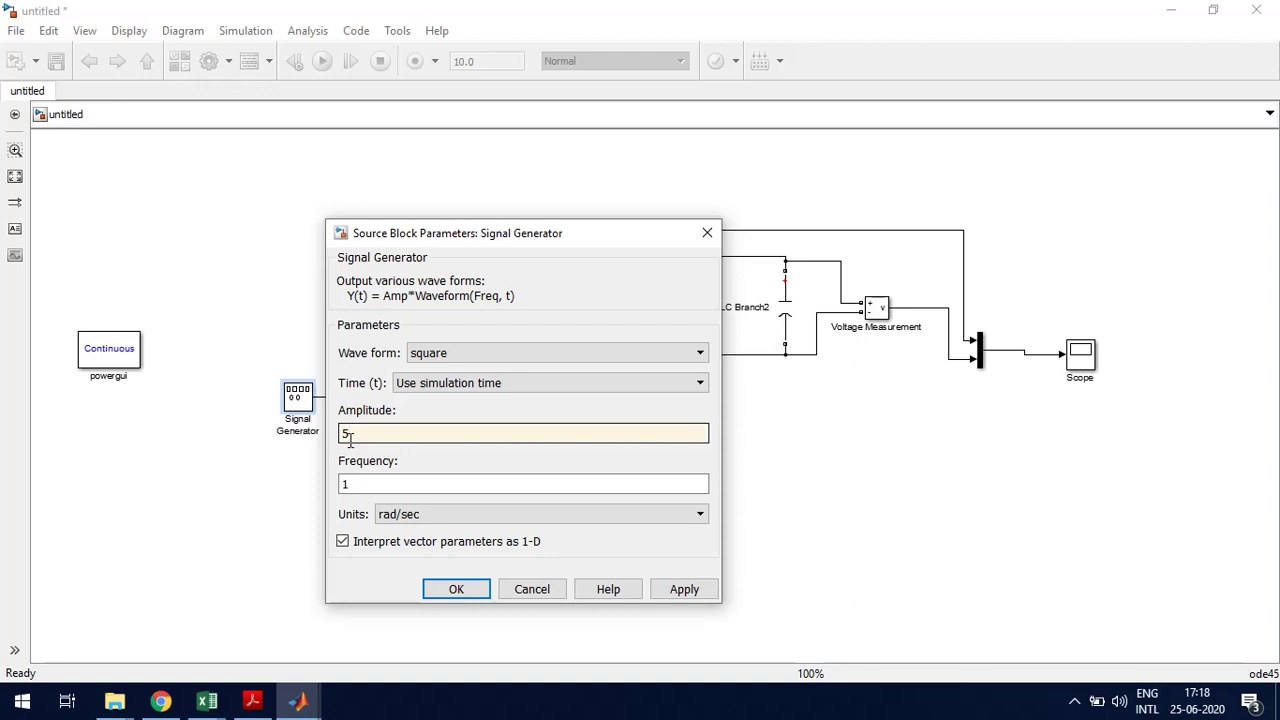
click(360, 484)
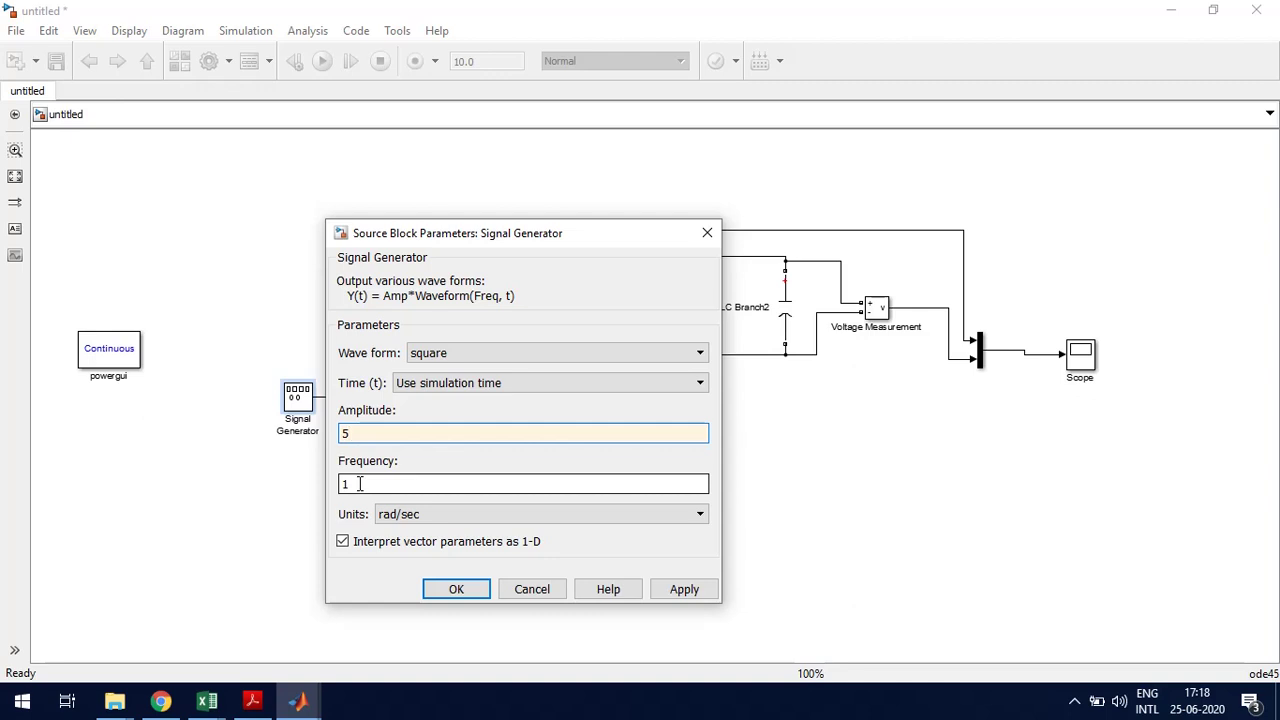
key(Return)
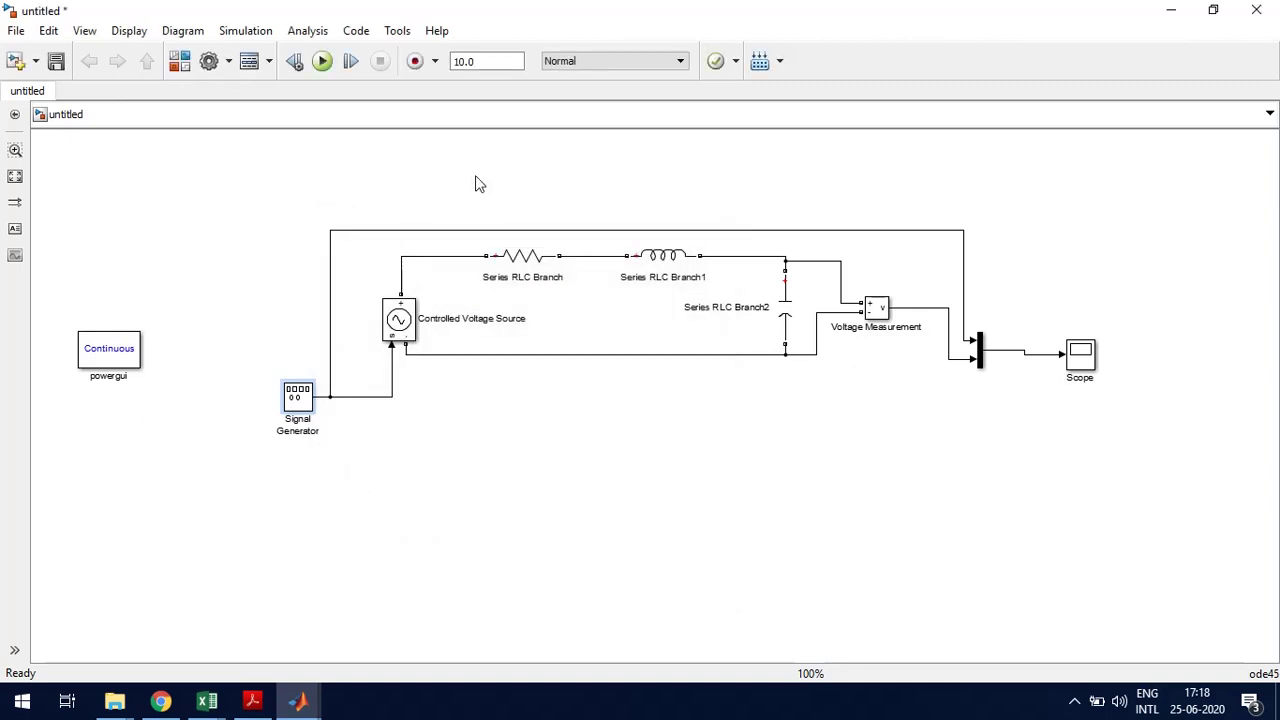
- Run the simulation and show the Scope's plot maximized with autoscaled axes
click(535, 475)
click(323, 63)
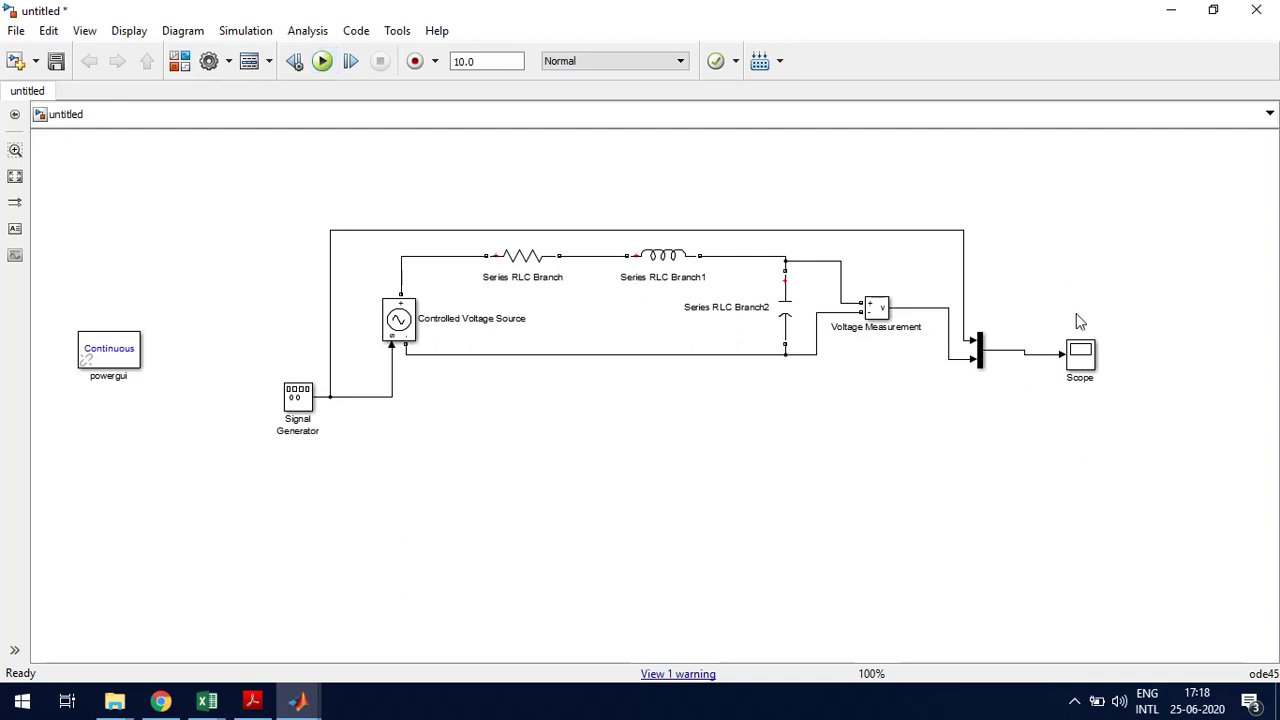
double_click(1088, 367)
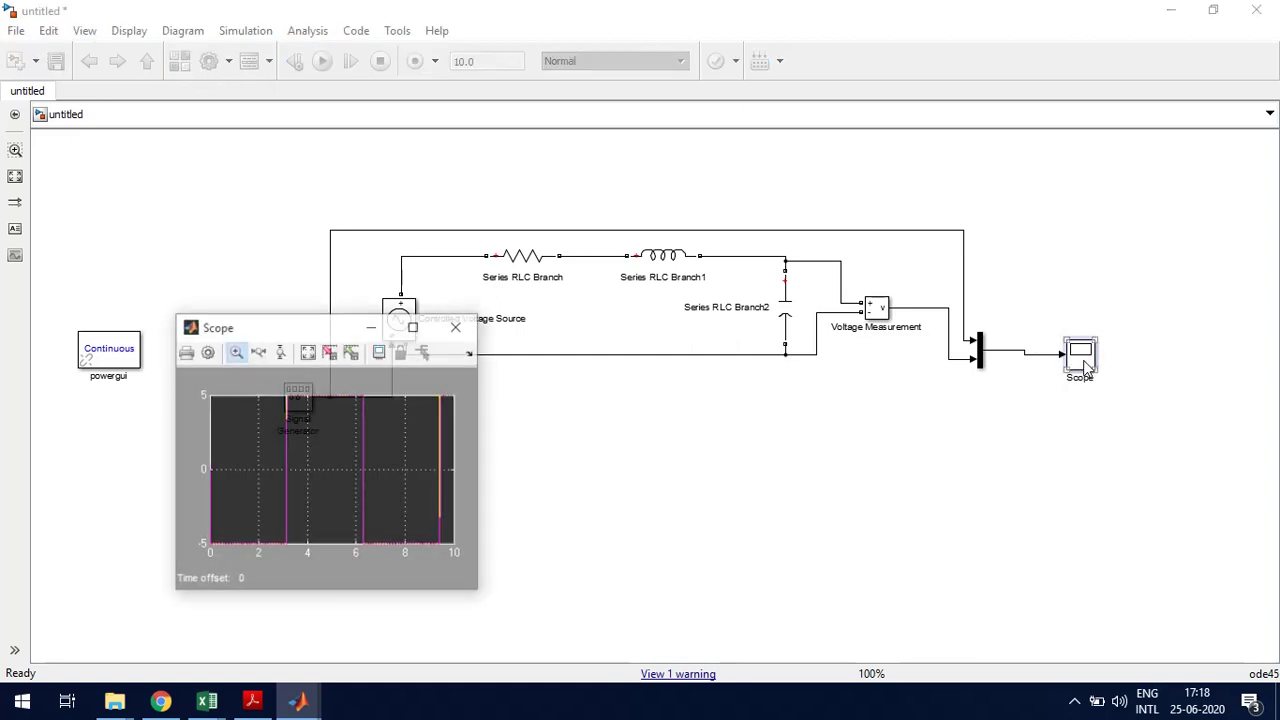
click(414, 326)
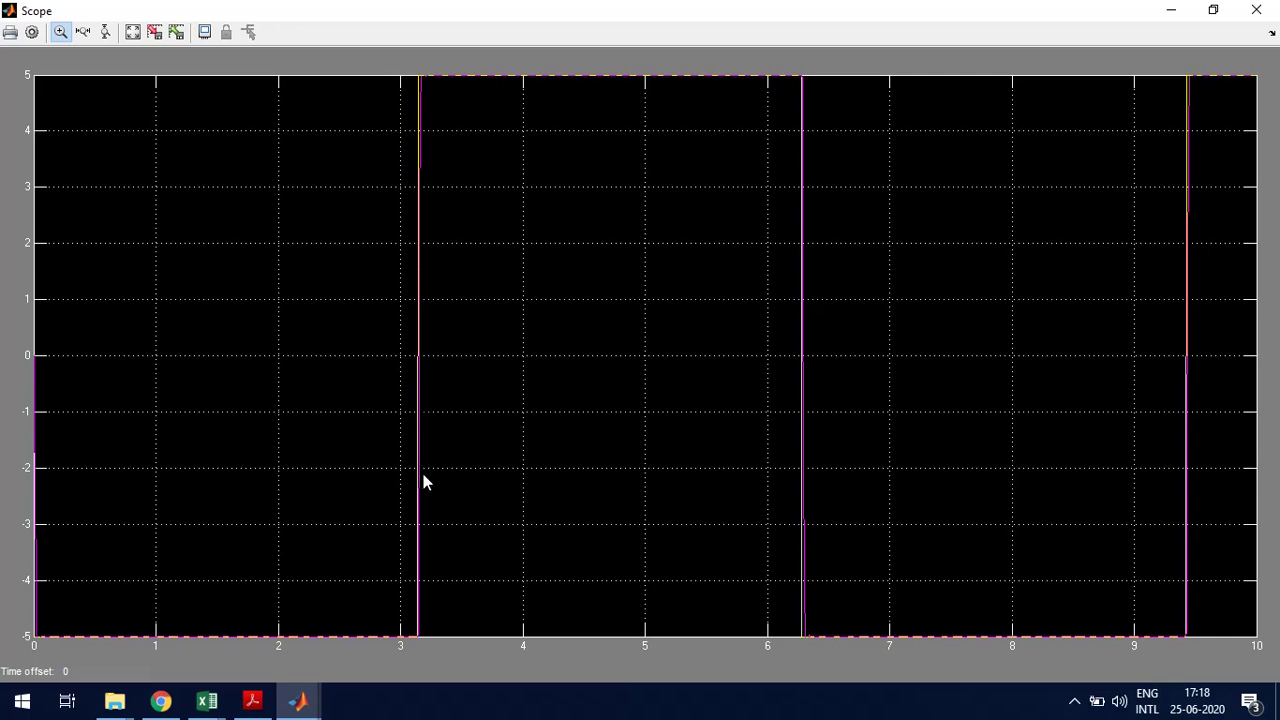
right_click(512, 262)
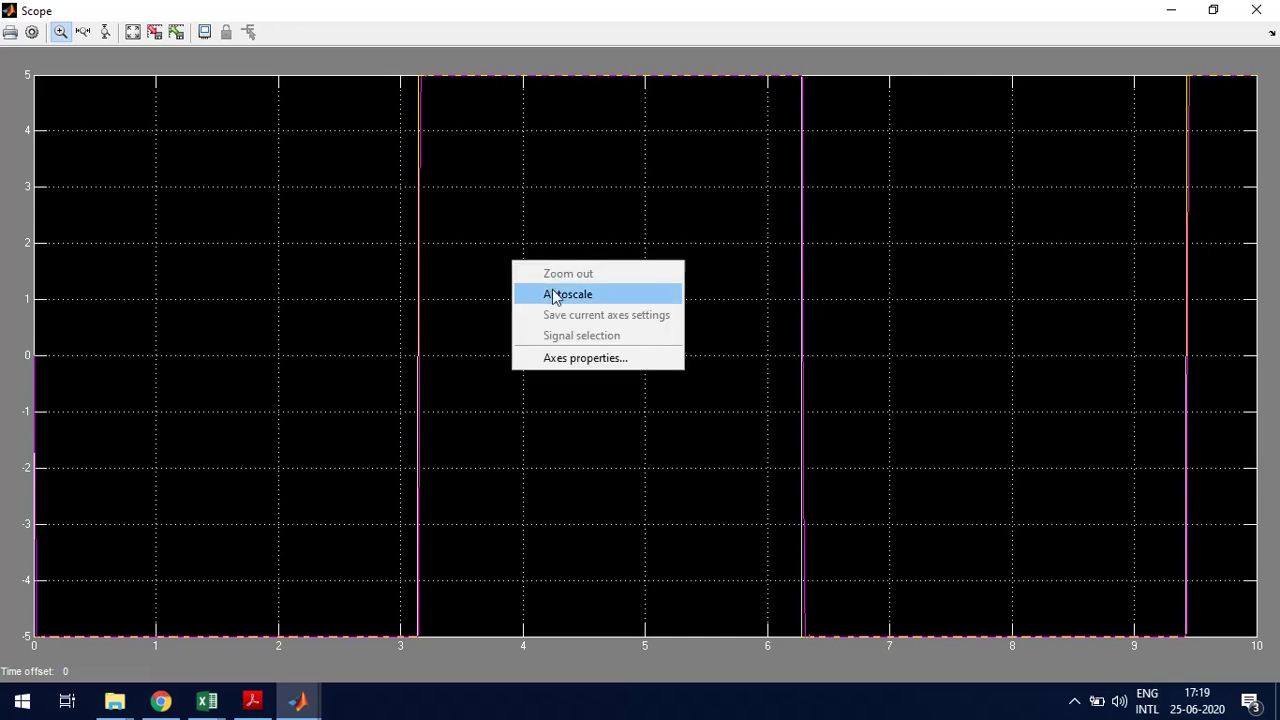
click(555, 295)
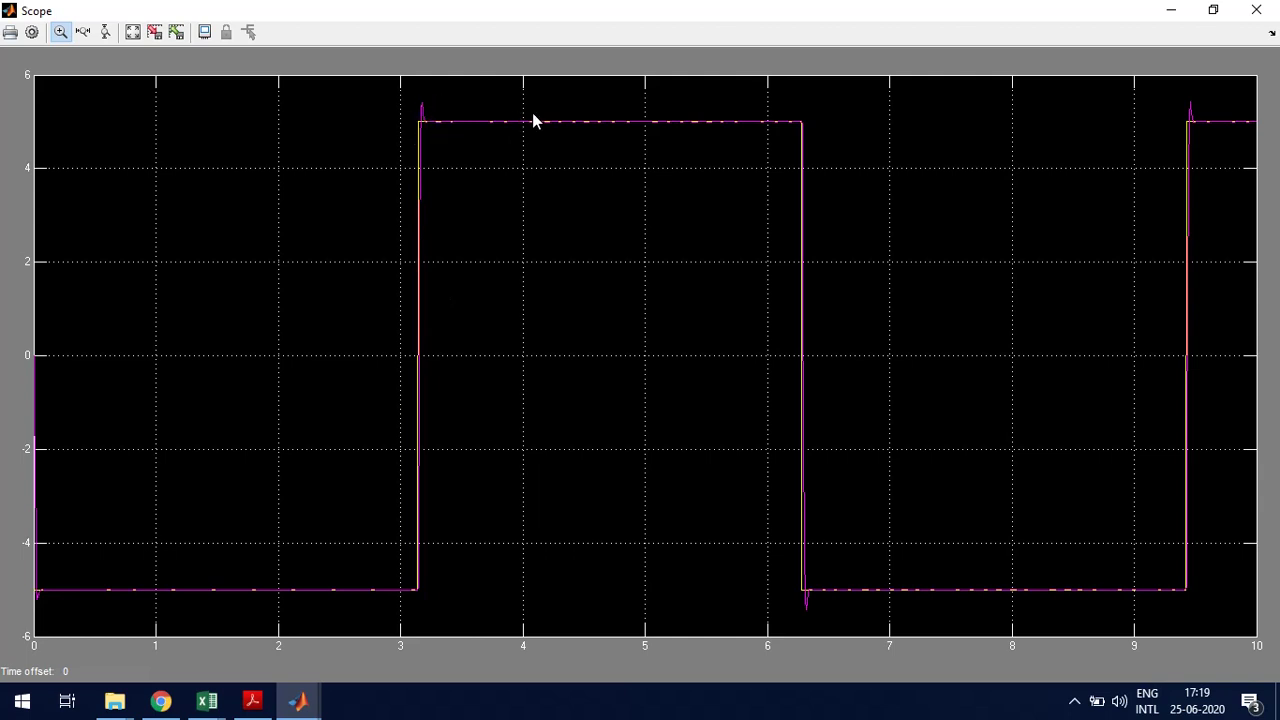
- Zoom in on the overshoot at the first rising edge in the Scope, restore the full plot and minimize the window
click(60, 33)
click(410, 124)
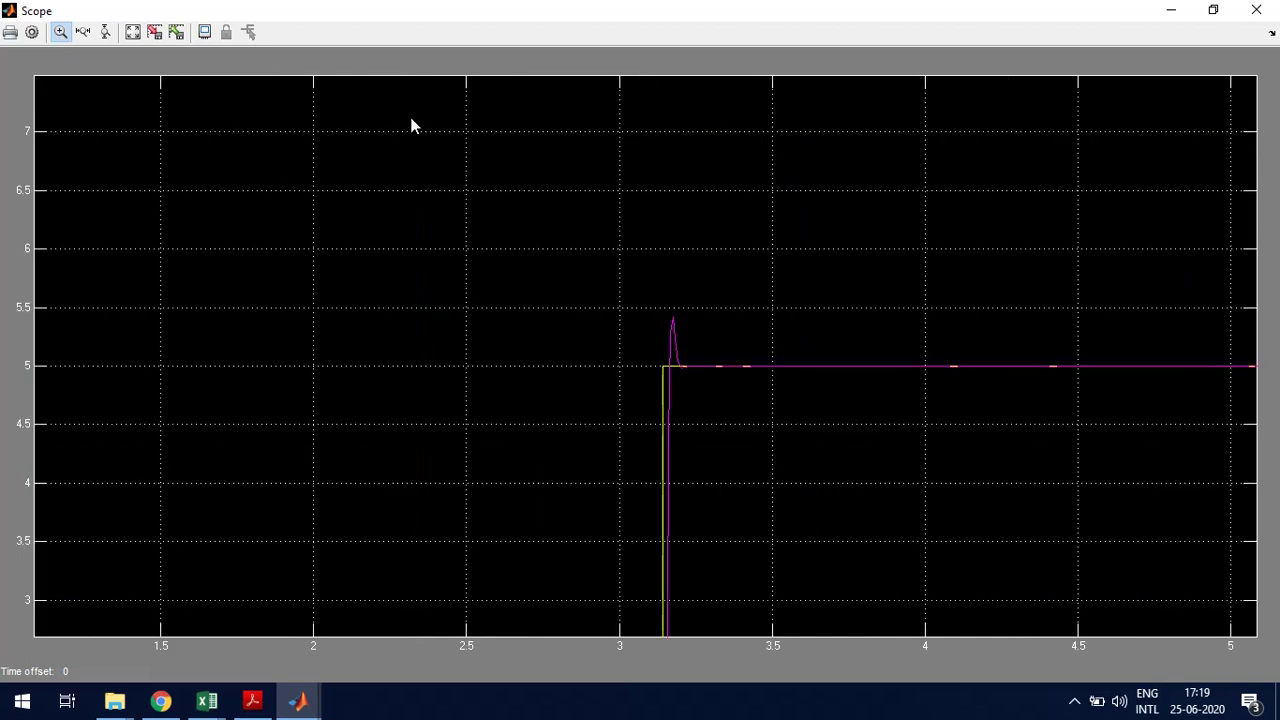
click(655, 357)
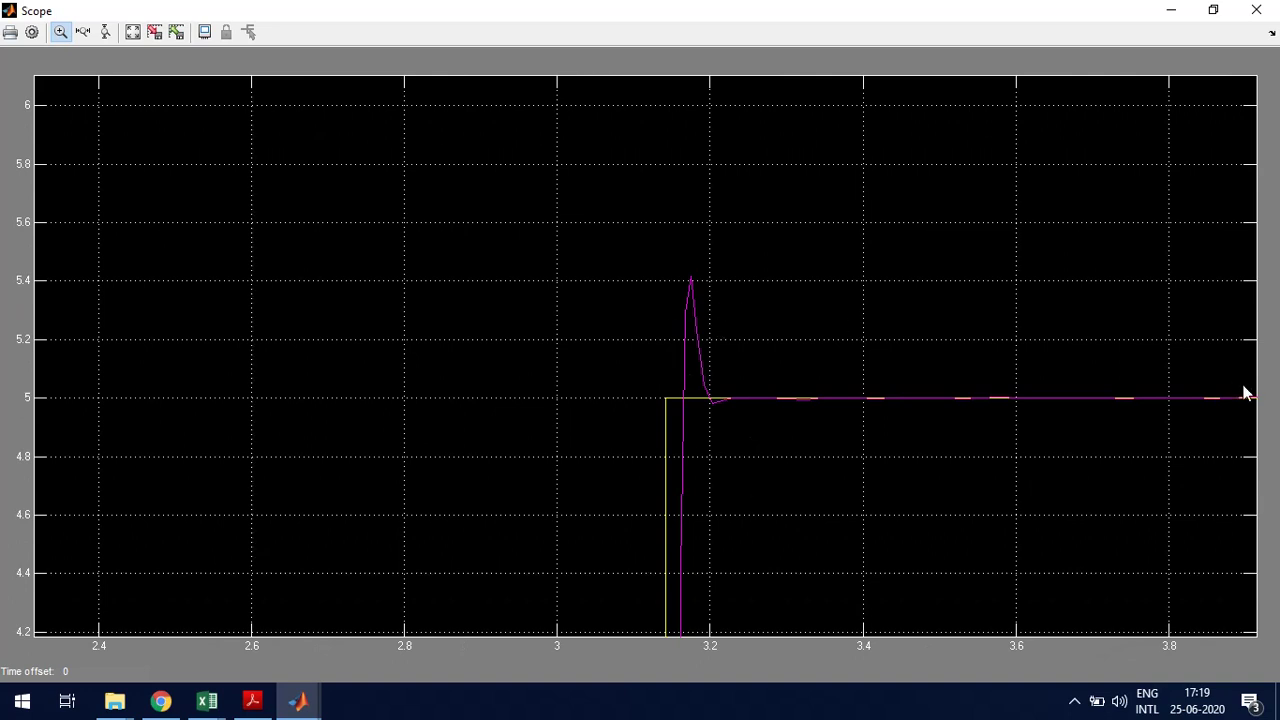
double_click(891, 317)
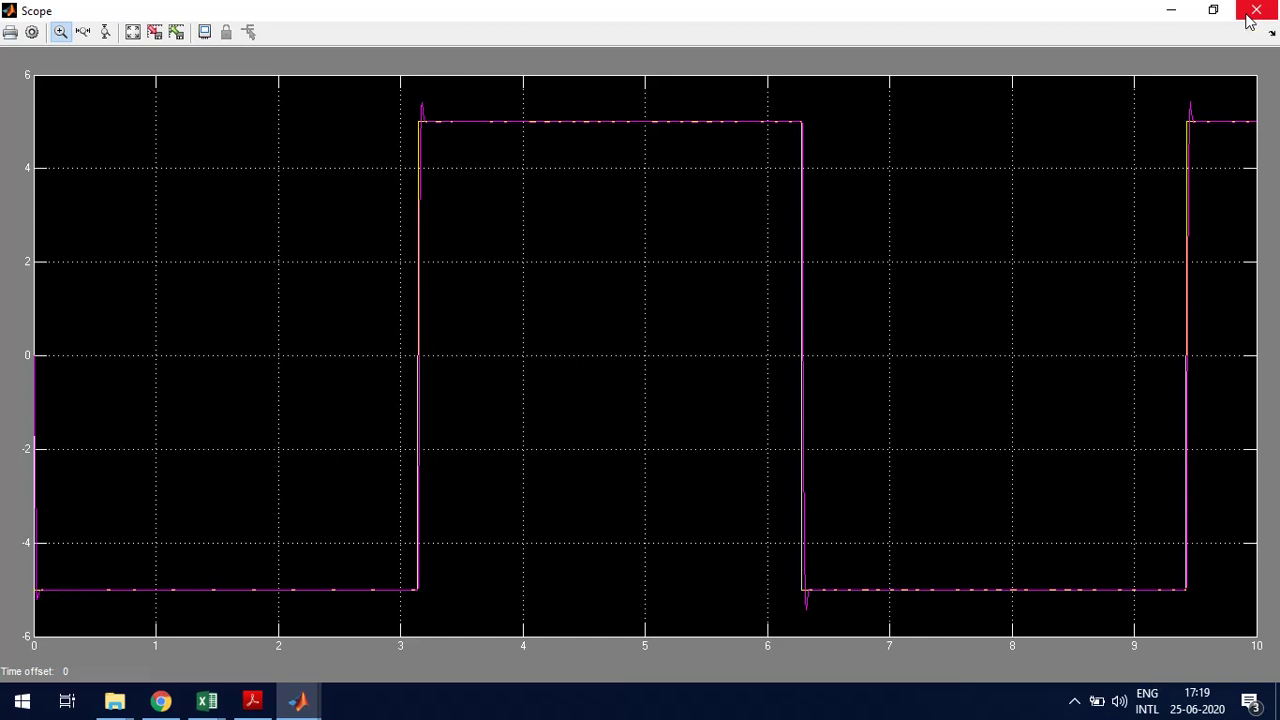
click(1171, 11)
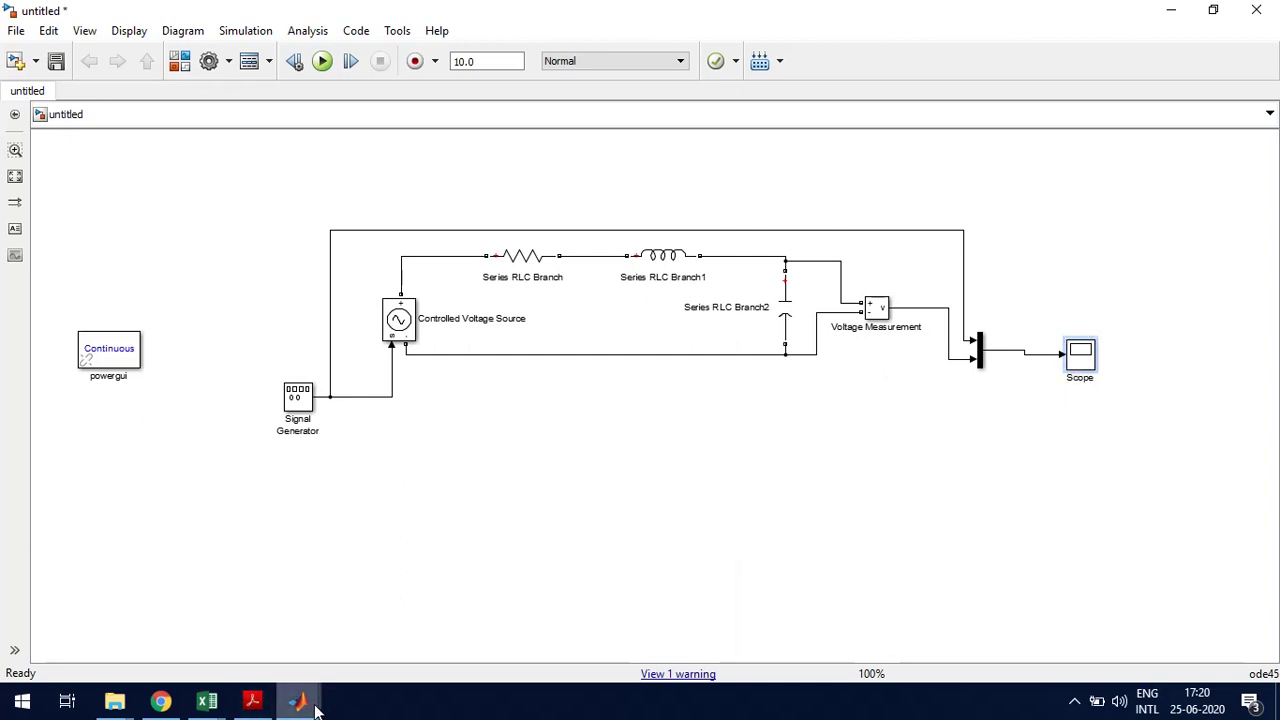
- Review the circuit diagram on page 3 of the PDF in Adobe Acrobat Reader and the Scope plot, and return to the Simulink model
mouse_move(300, 708)
click(253, 702)
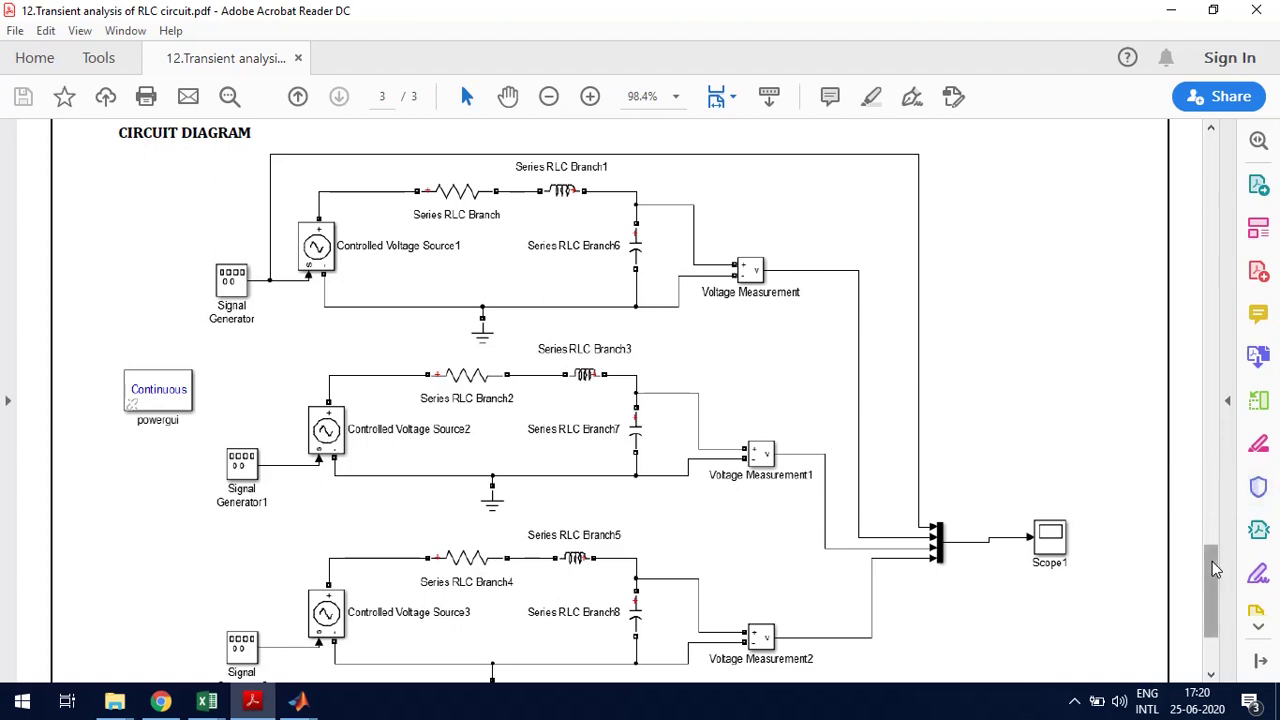
mouse_move(1212, 561)
mouse_down()
mouse_move(1214, 595)
mouse_move(1213, 560)
mouse_up()
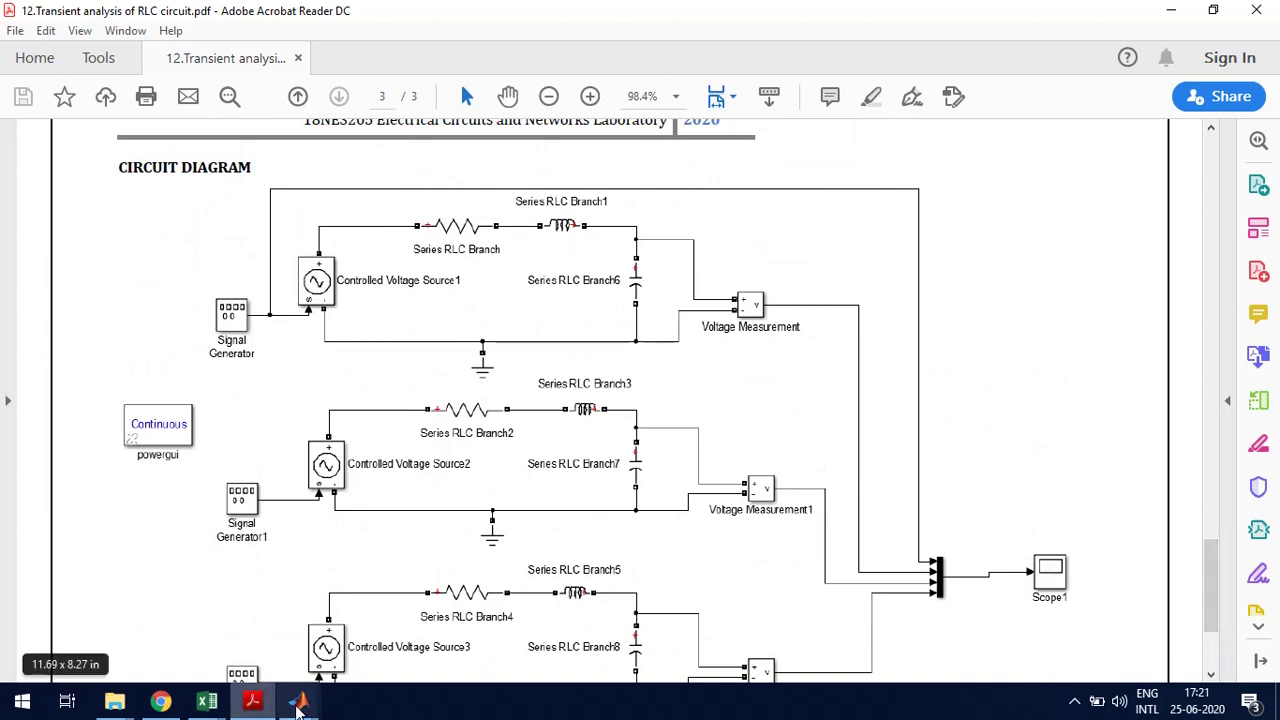
mouse_move(298, 703)
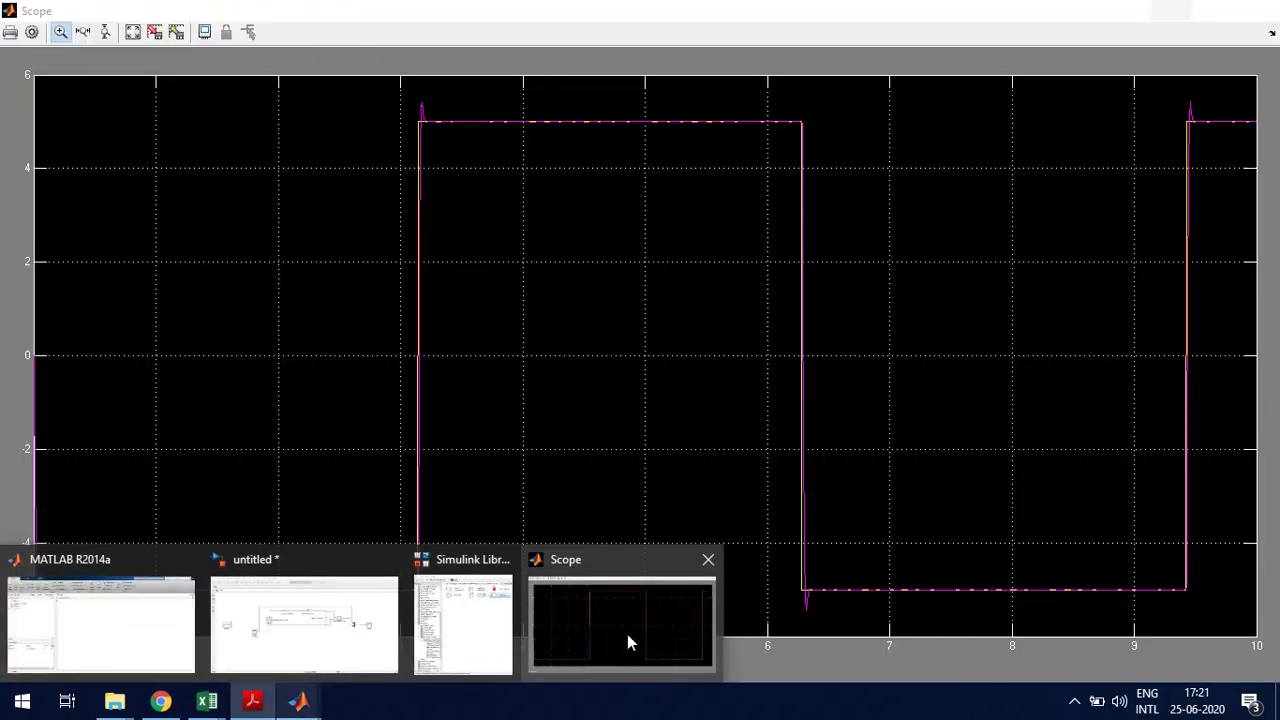
click(627, 636)
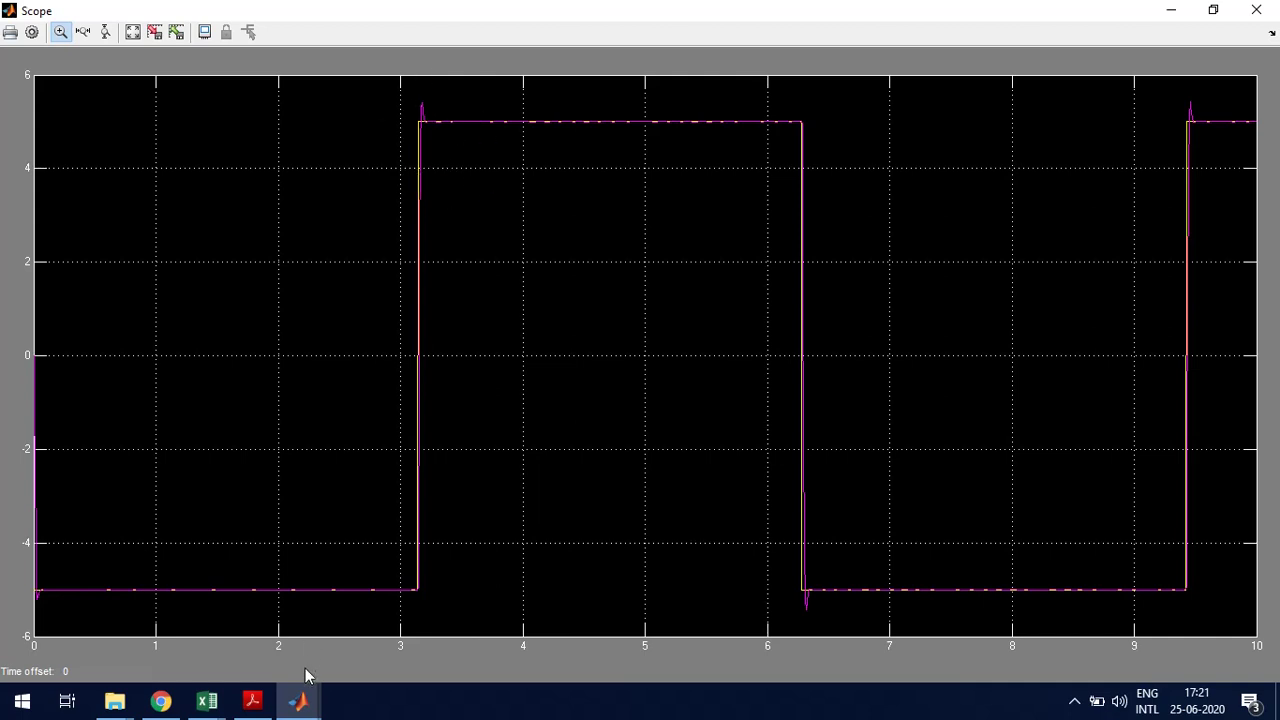
mouse_move(302, 688)
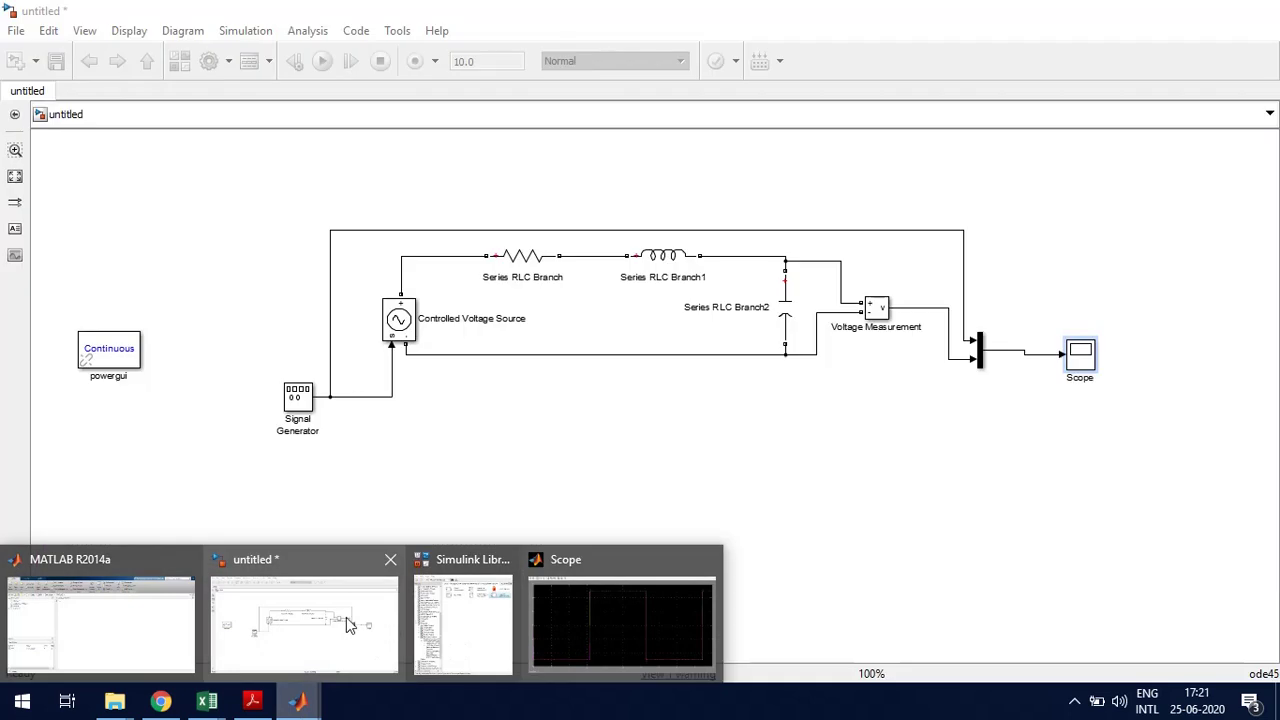
click(346, 617)
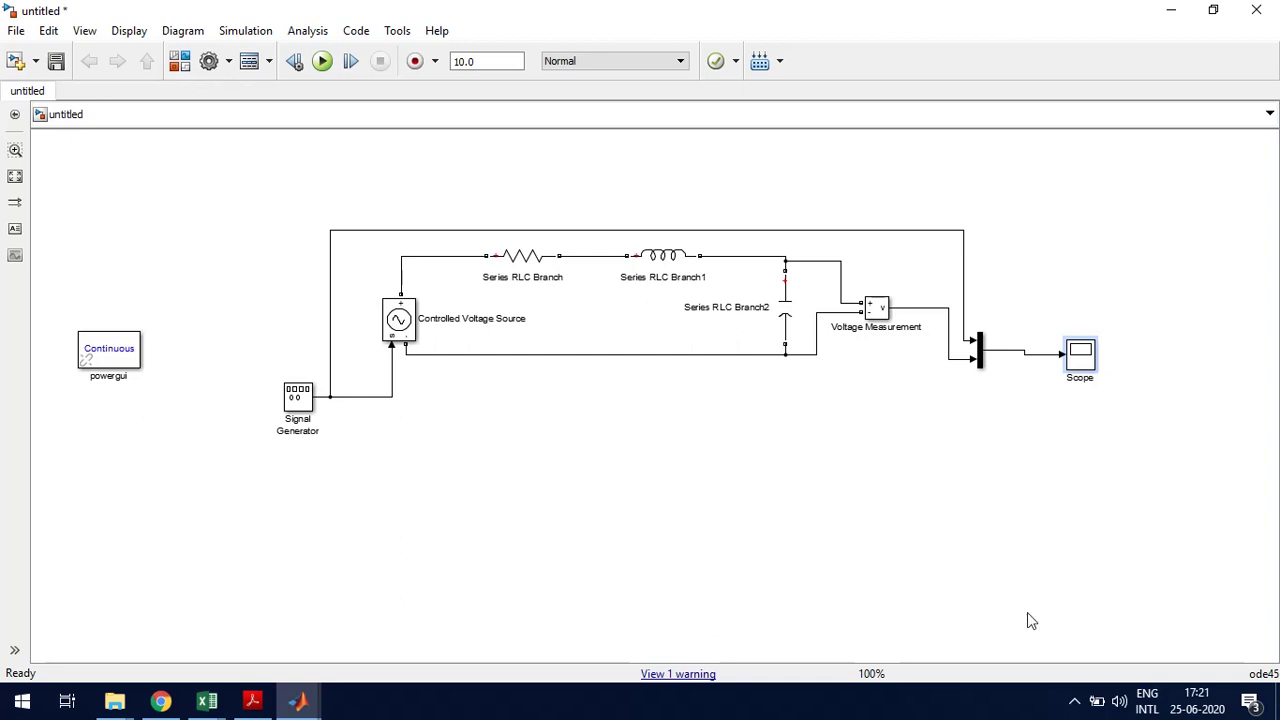
click(1074, 701)
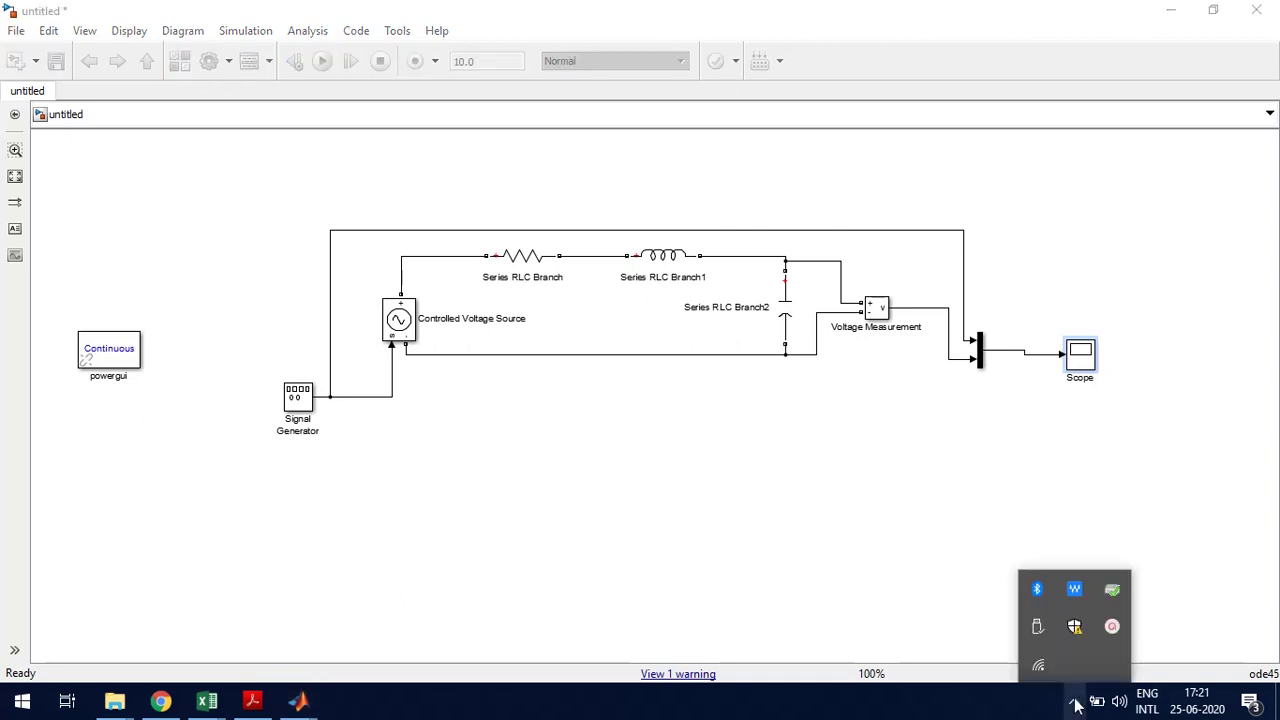
click(1113, 627)
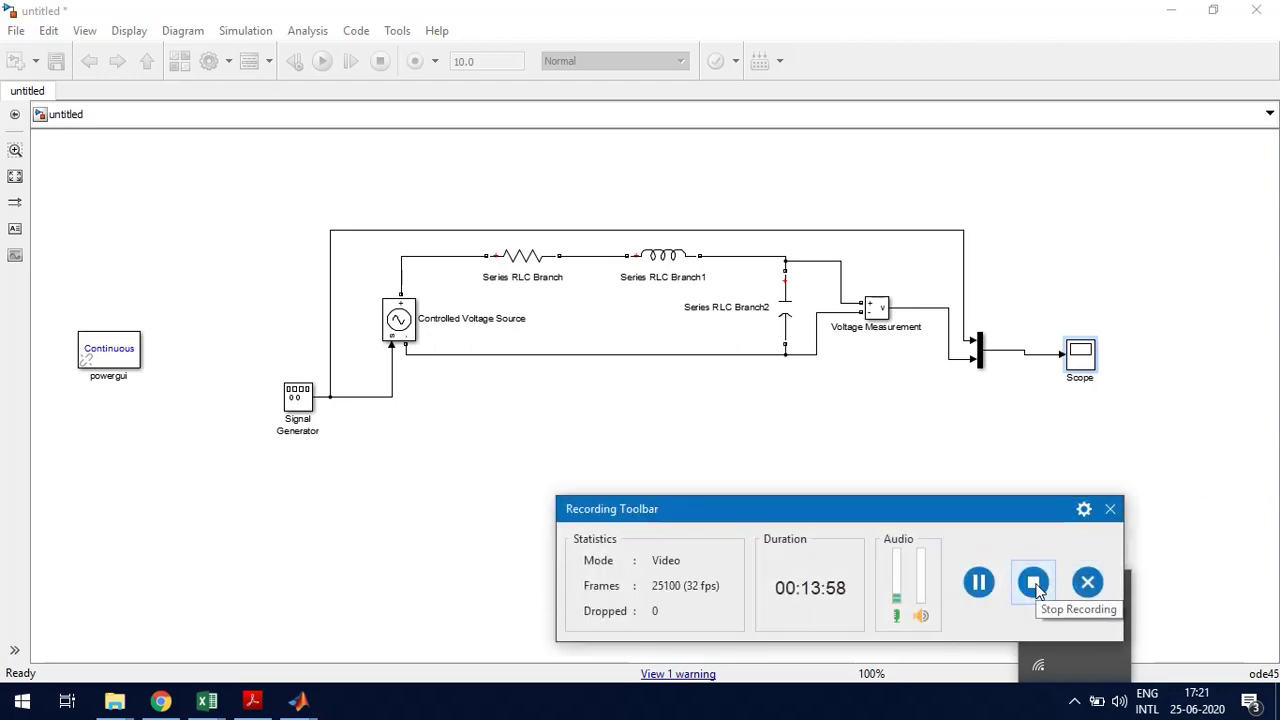